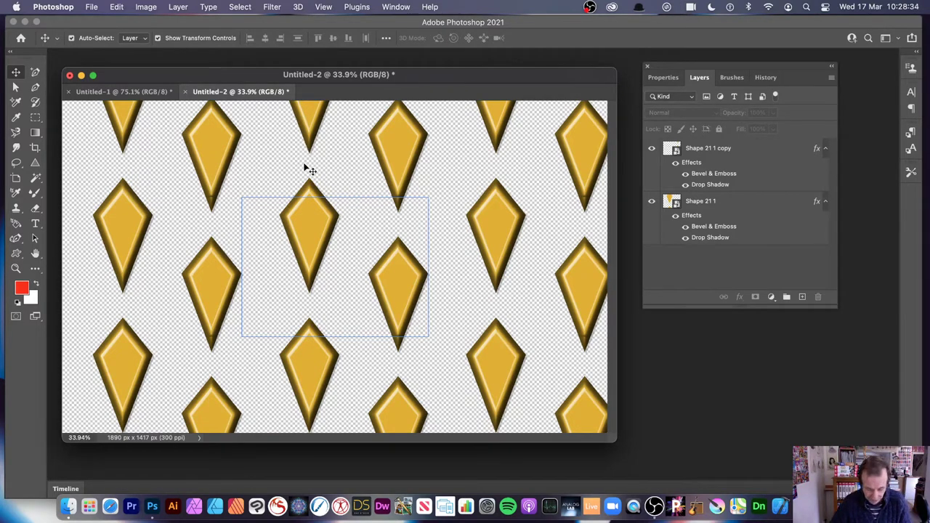
Step: Shift the lower-right diamond of the pattern tile slightly down and left, and close Untitled-2 without saving
key("super+c")
left_click_drag(284, 173, 277, 195)
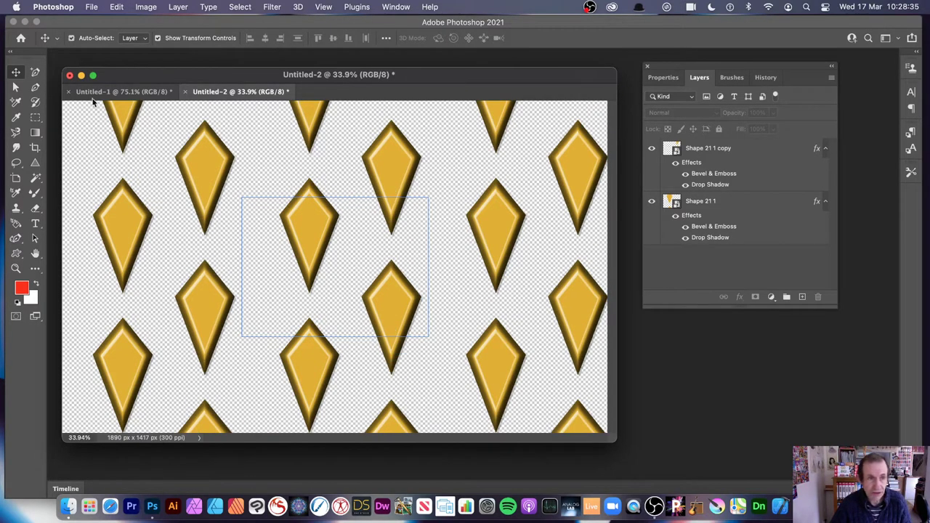
left_click(185, 92)
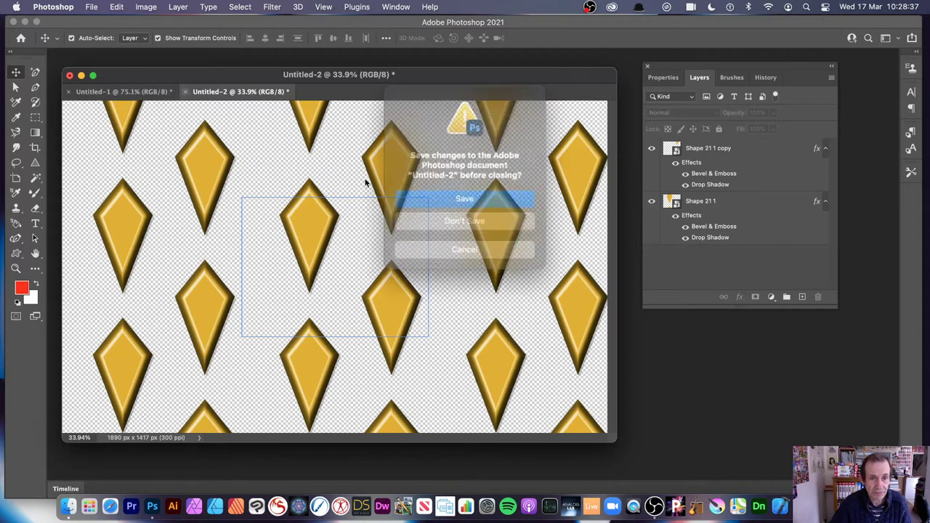
left_click(468, 223)
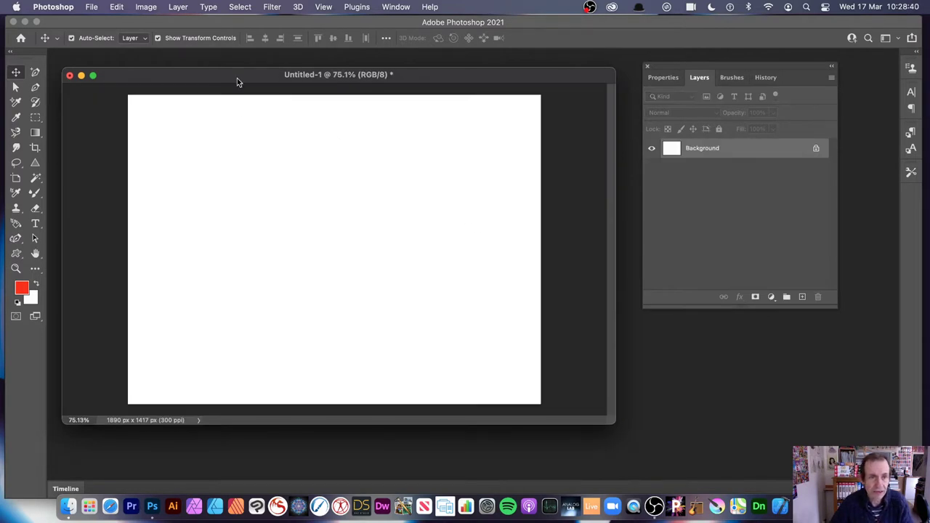
Step: Enlarge the Untitled-1 window and draw a large red kite in Pixels mode near the canvas centre with the Custom Shape tool
left_click_drag(237, 78, 239, 74)
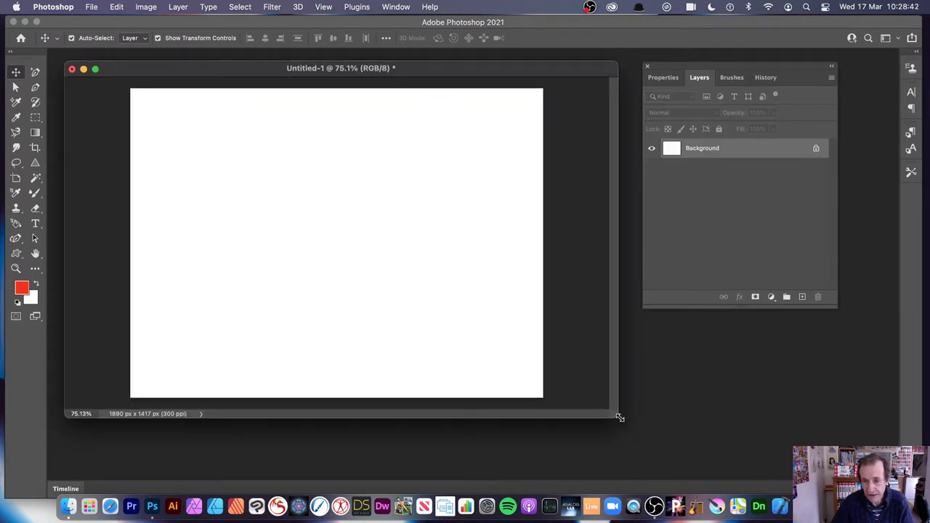
left_click_drag(619, 417, 666, 450)
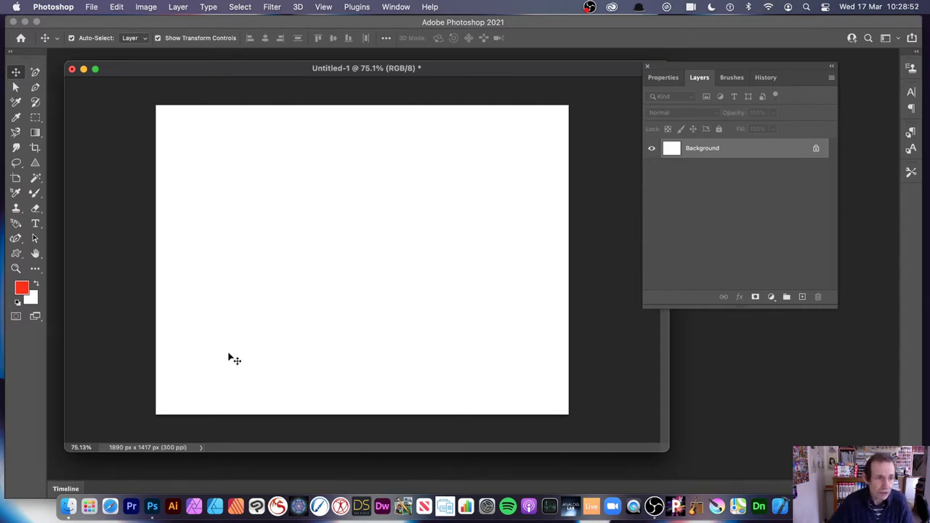
left_click(16, 253)
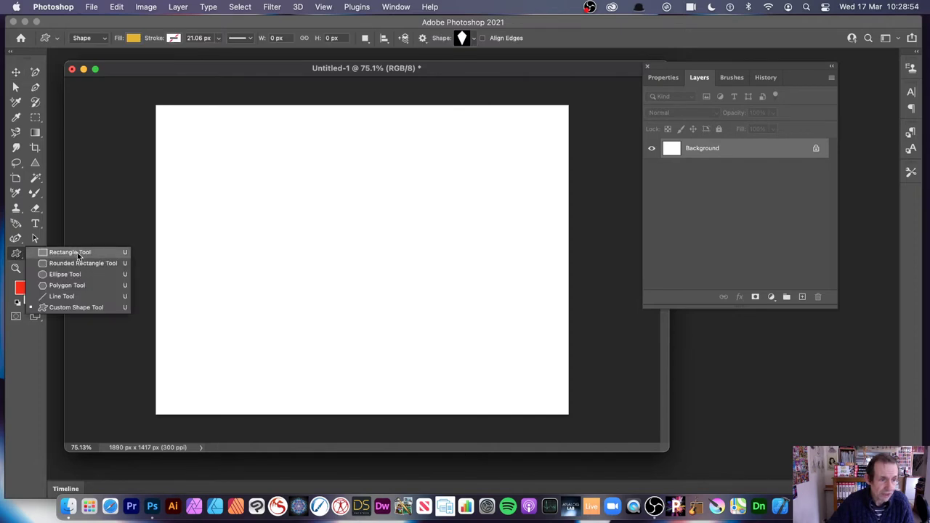
left_click(64, 308)
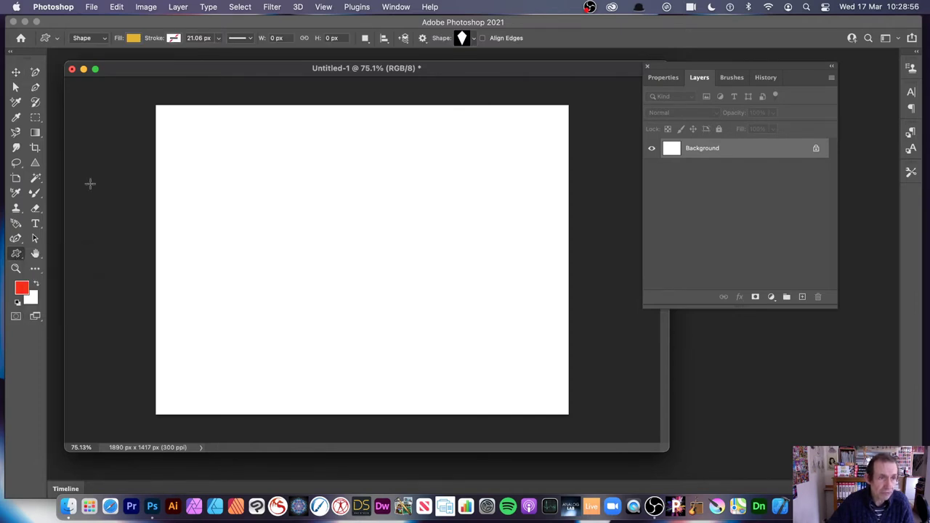
left_click(92, 38)
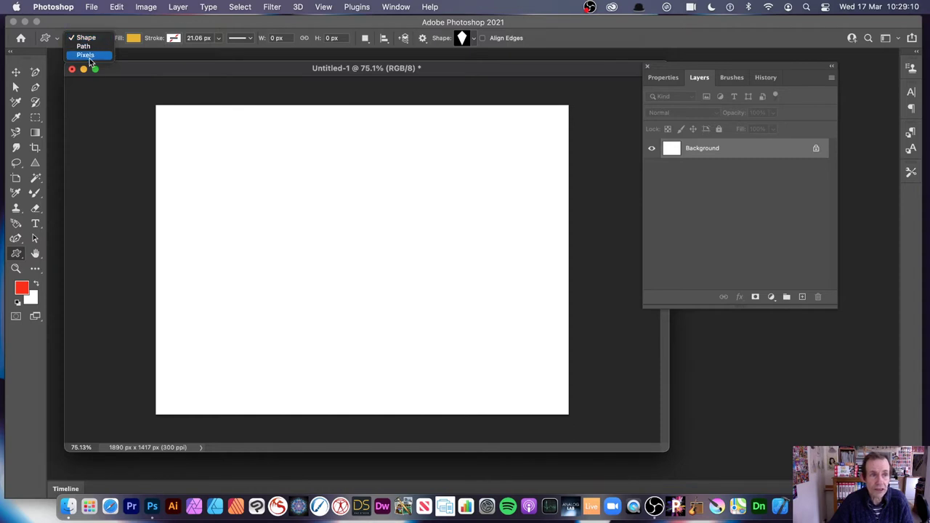
left_click(90, 56)
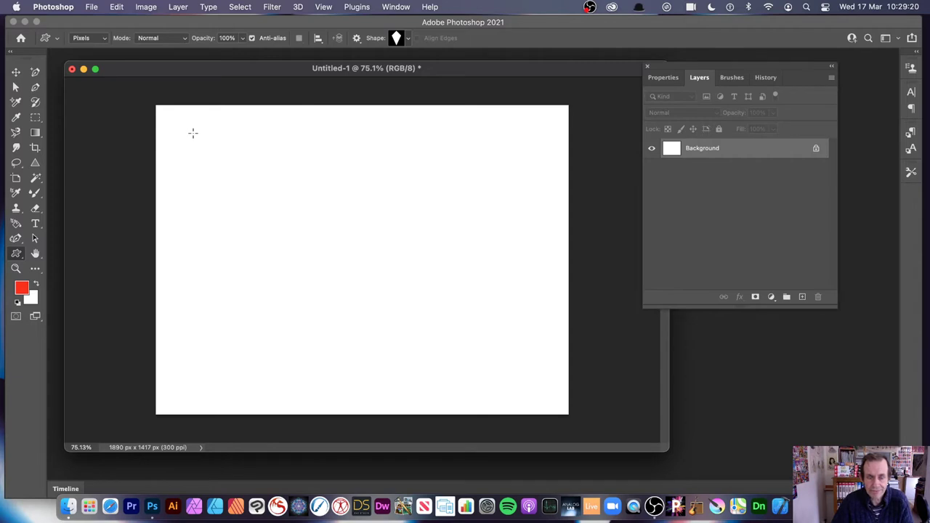
left_click_drag(307, 136, 444, 383)
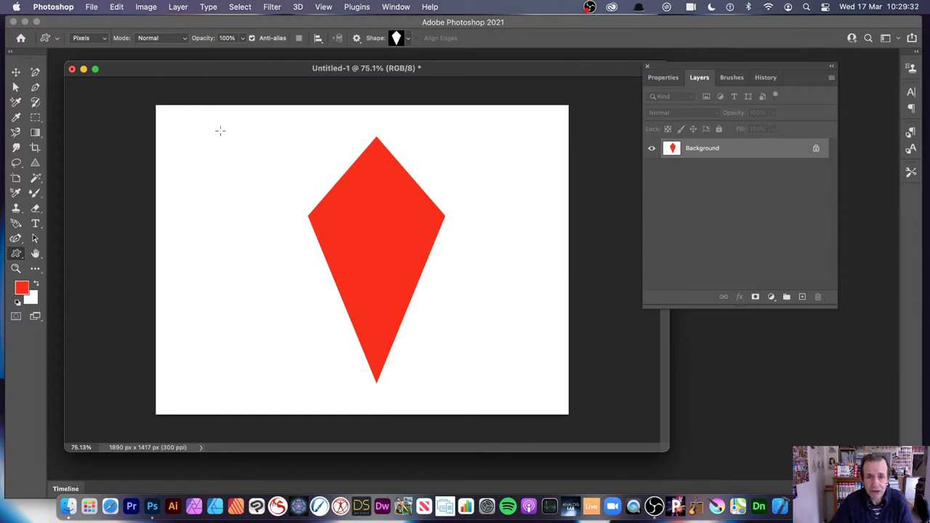
Step: Define the canvas with the single red kite as a pattern, keeping the suggested name
left_click(117, 7)
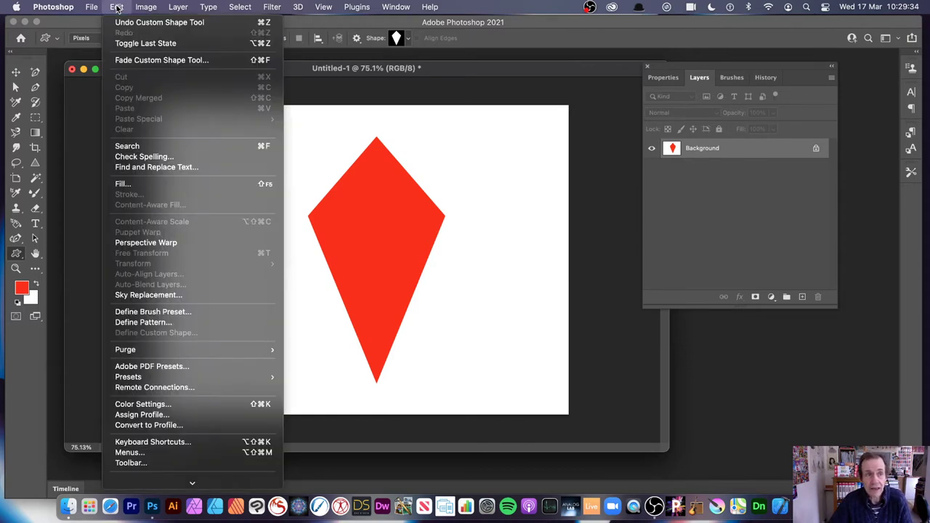
left_click(175, 324)
left_click(590, 248)
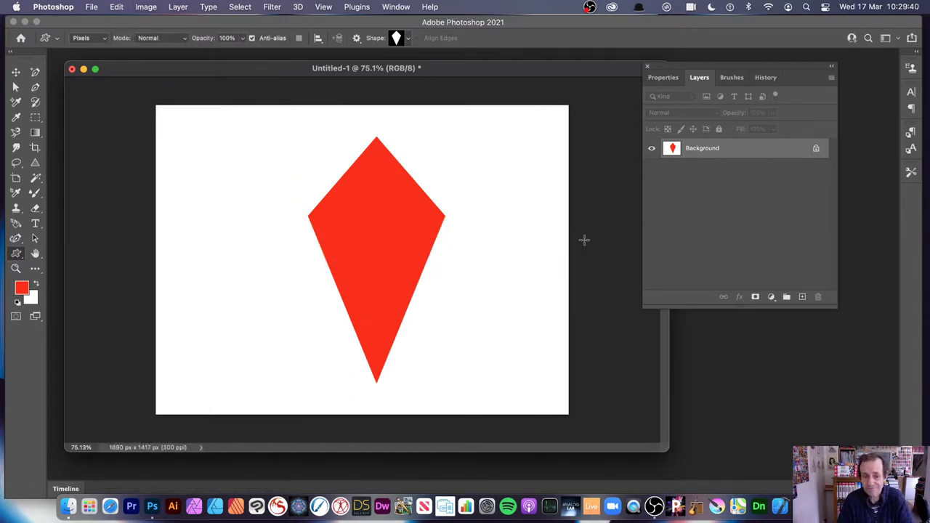
Step: Draw a large dark brown hollow diamond from the GX56_Diamonds1_001 shapes, overlapping the red kite's left side
left_click(406, 38)
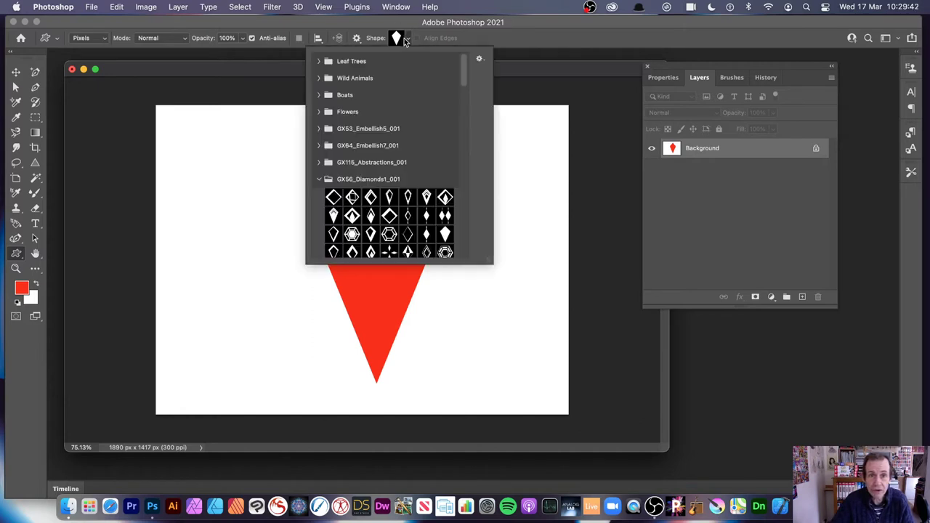
left_click_drag(463, 78, 463, 80)
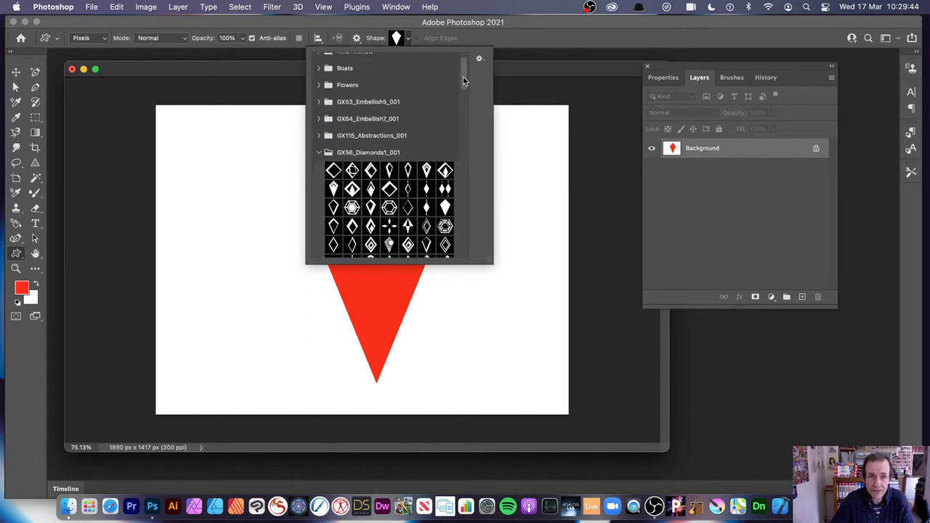
scroll(463, 81, "up", 2)
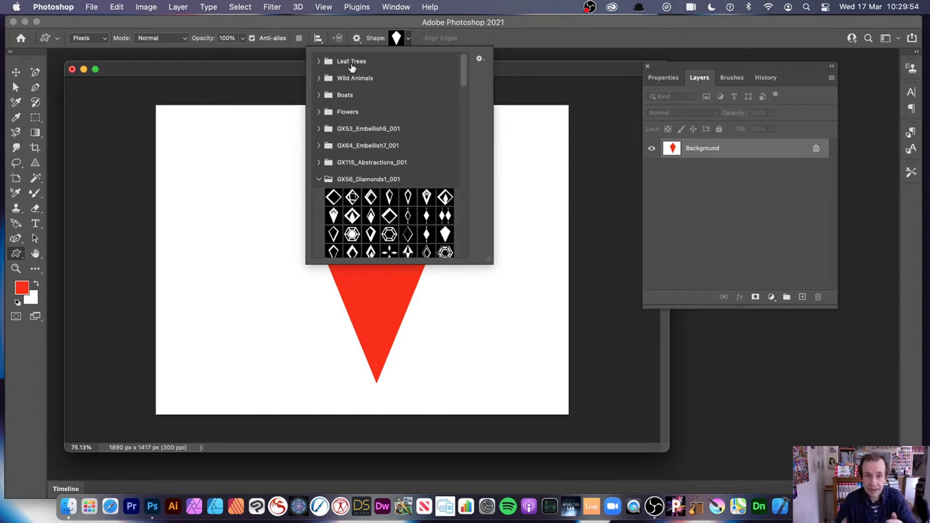
left_click(389, 216)
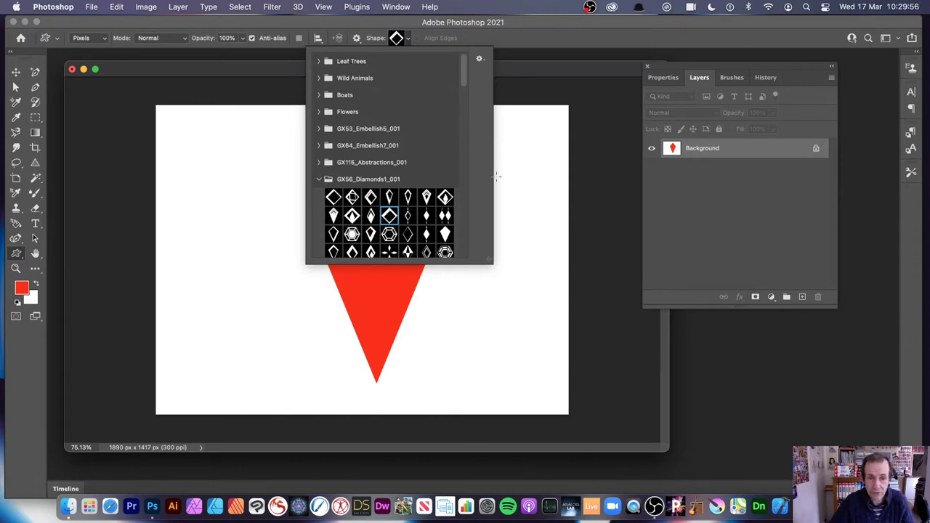
left_click(282, 70)
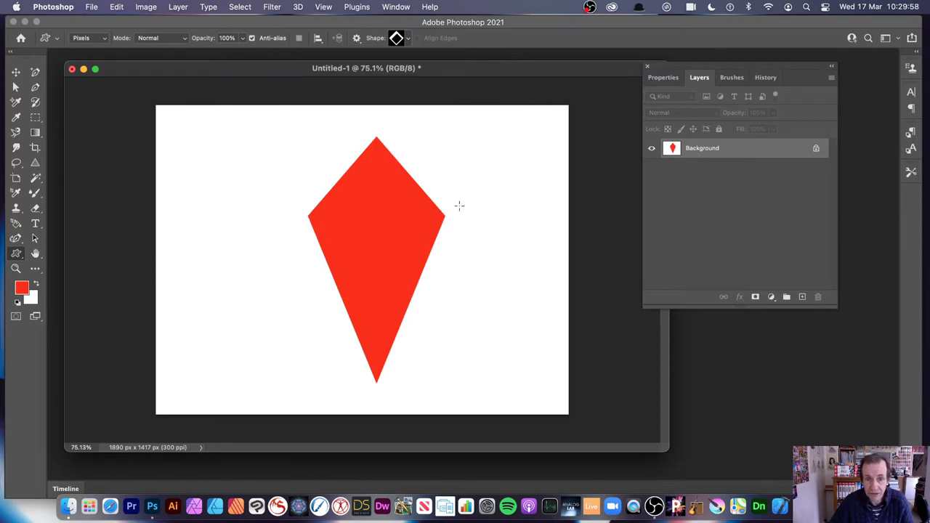
left_click(25, 292)
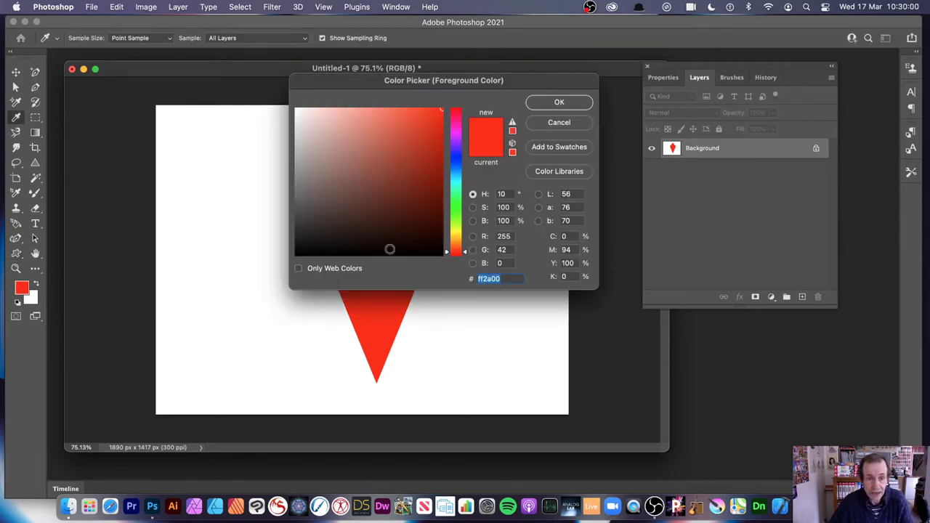
left_click_drag(401, 201, 418, 218)
left_click(552, 103)
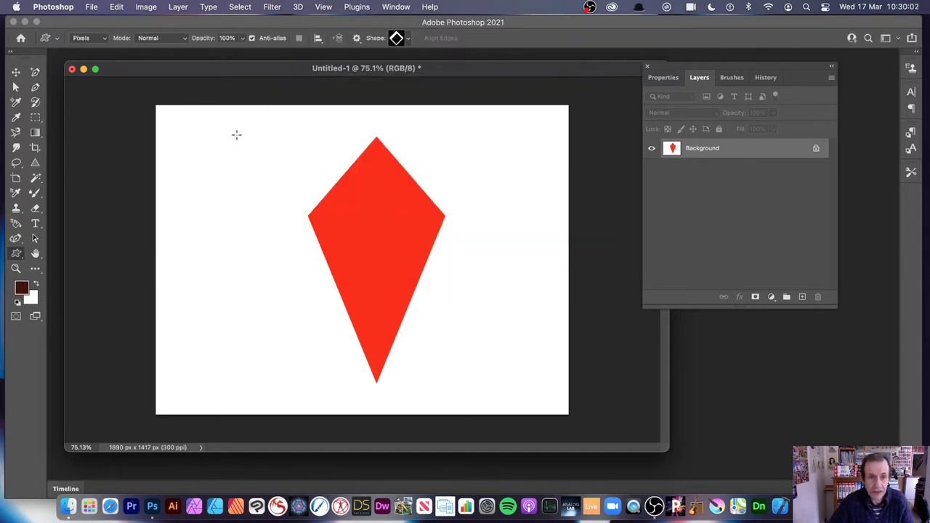
left_click_drag(236, 133, 366, 370)
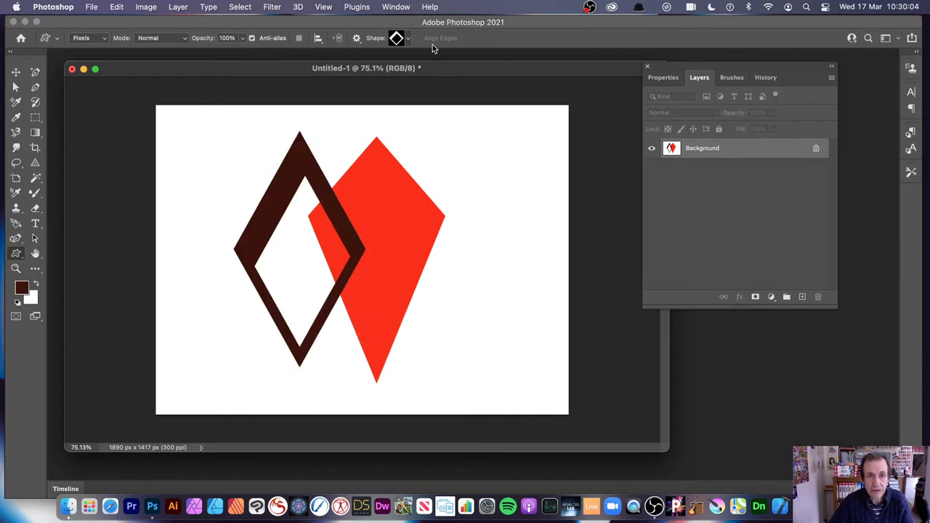
Step: Draw a tall, narrow dark brown kite with the chevron-patterned diamond shape to the right of the red kite
left_click(408, 39)
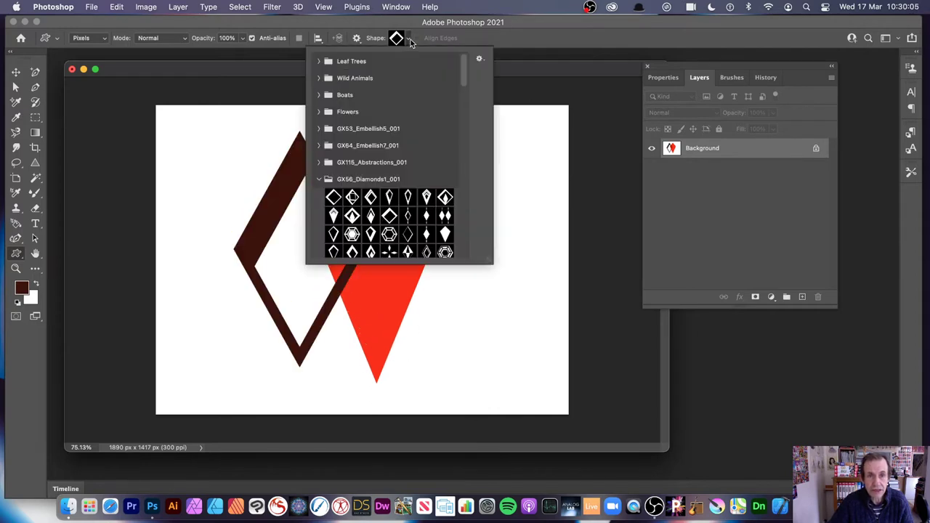
left_click(427, 199)
left_click(555, 102)
left_click(457, 160)
left_click(443, 284)
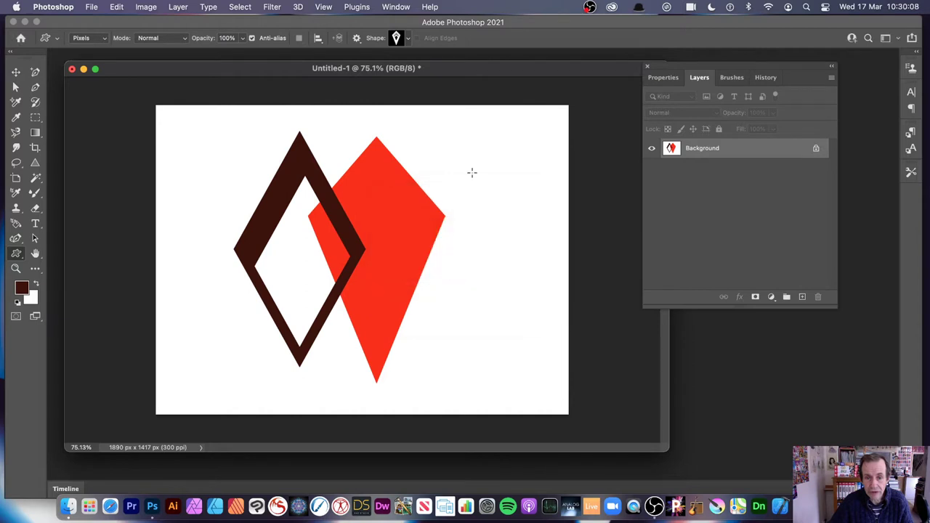
left_click_drag(454, 141, 510, 395)
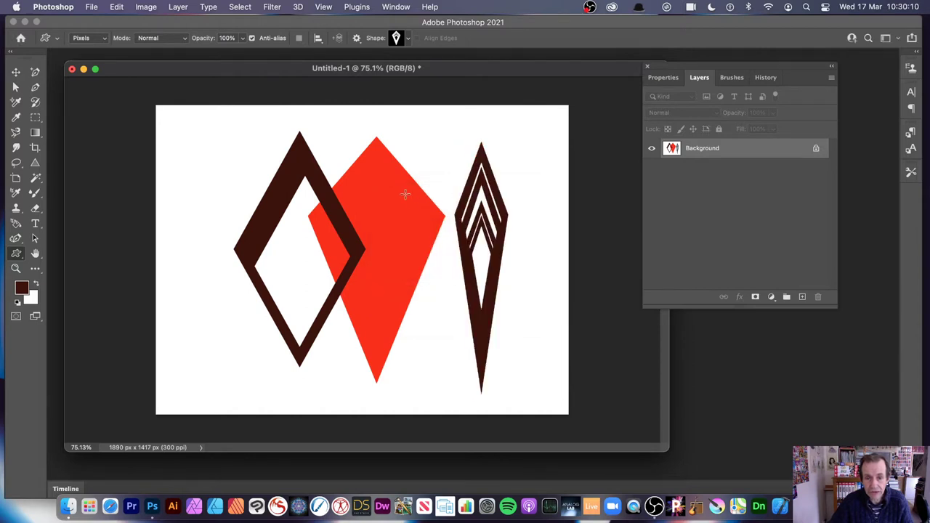
Step: Add three smaller chevron-patterned kites: a flattened one across the red kite, a tiny one beside the hollow diamond's tip, and one at its upper left
left_click_drag(361, 154, 452, 179)
left_click_drag(324, 127, 347, 158)
left_click_drag(189, 138, 240, 234)
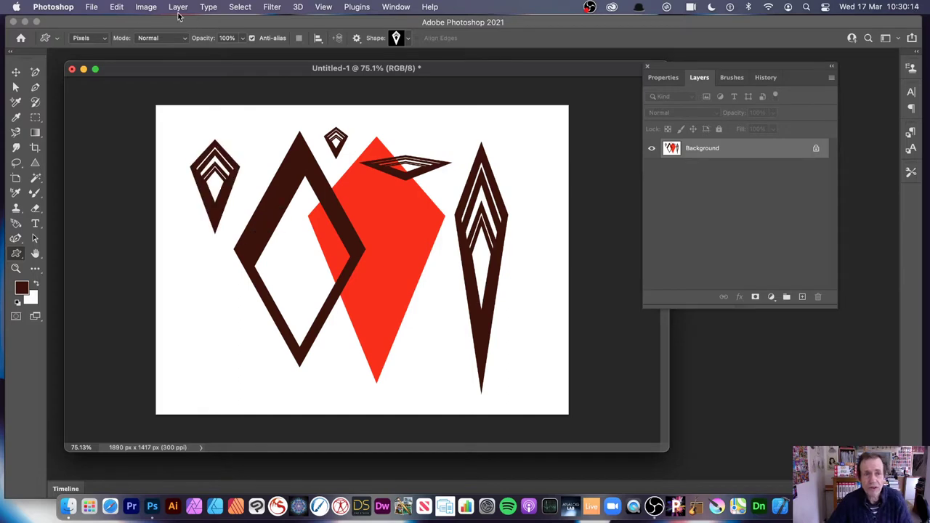
Step: Define the full arrangement of red and brown shapes as a pattern named Pattern 49
left_click(115, 8)
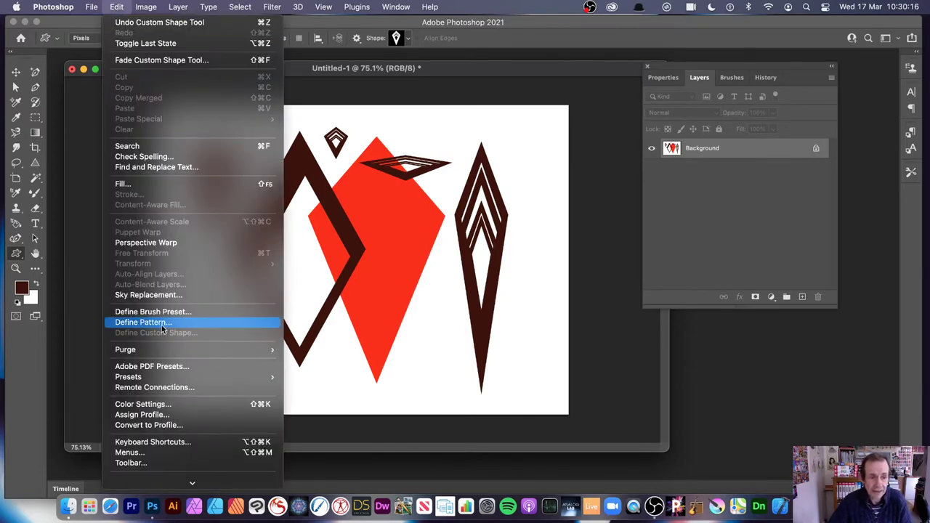
left_click(161, 324)
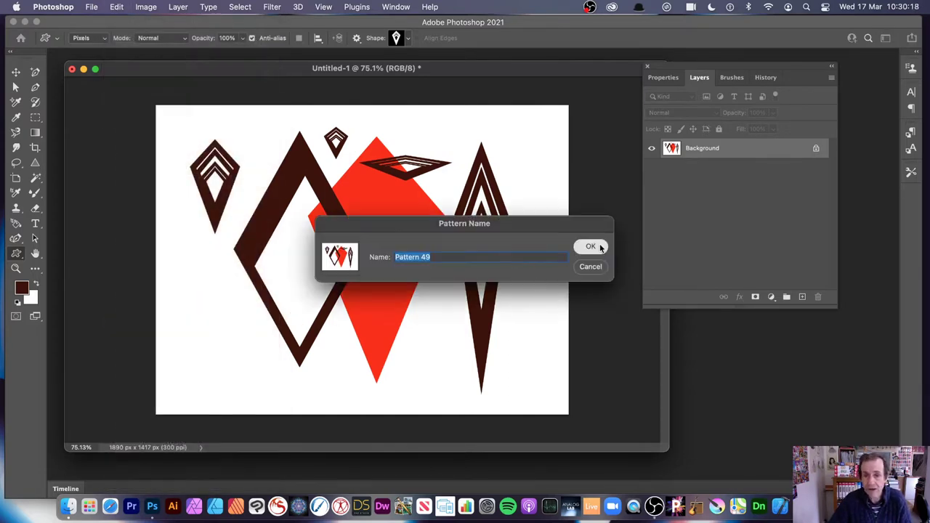
left_click(591, 247)
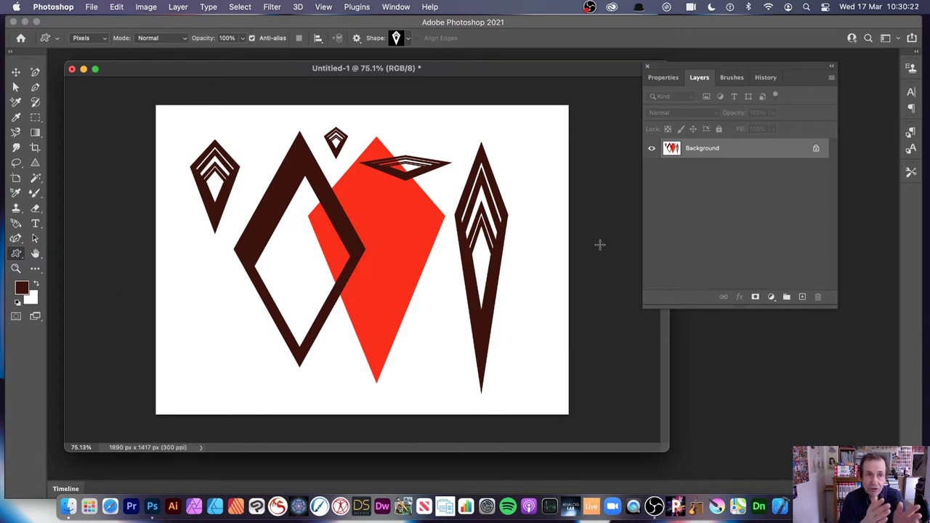
left_click(117, 6)
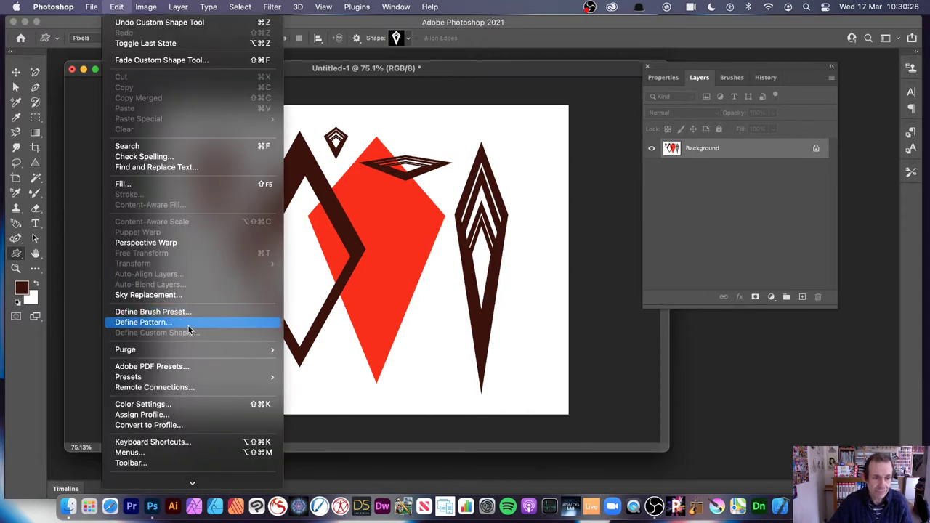
left_click(433, 277)
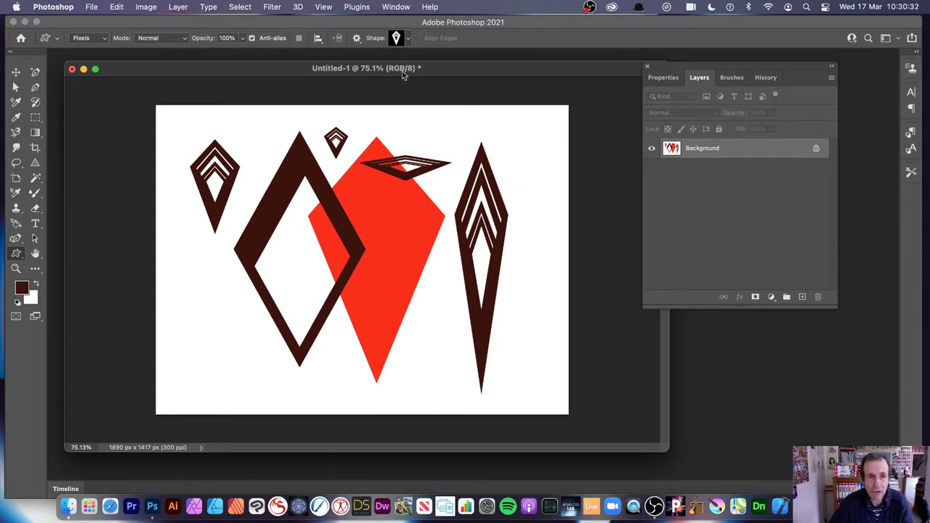
Step: Apply the Offset filter to the artwork with +400 pixels horizontal, -500 pixels vertical and Wrap Around for undefined areas
left_click(272, 7)
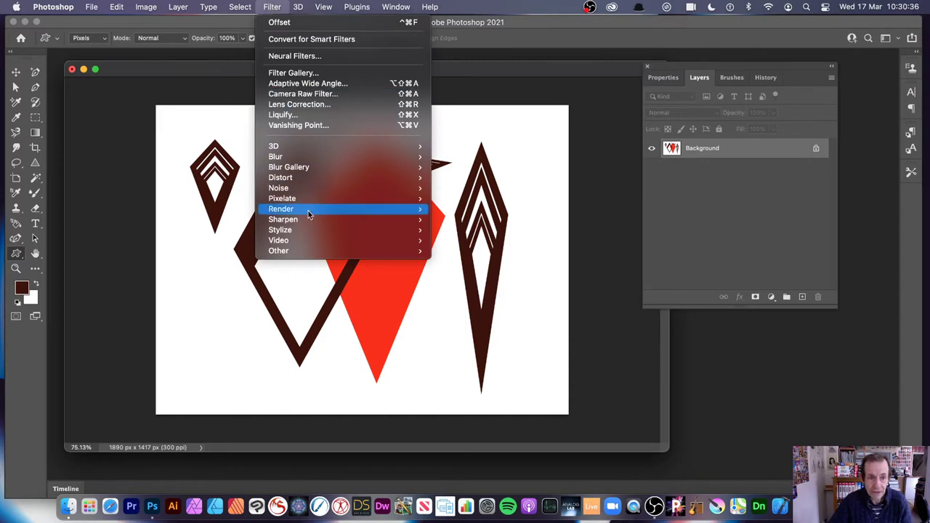
mouse_move(303, 250)
left_click(480, 302)
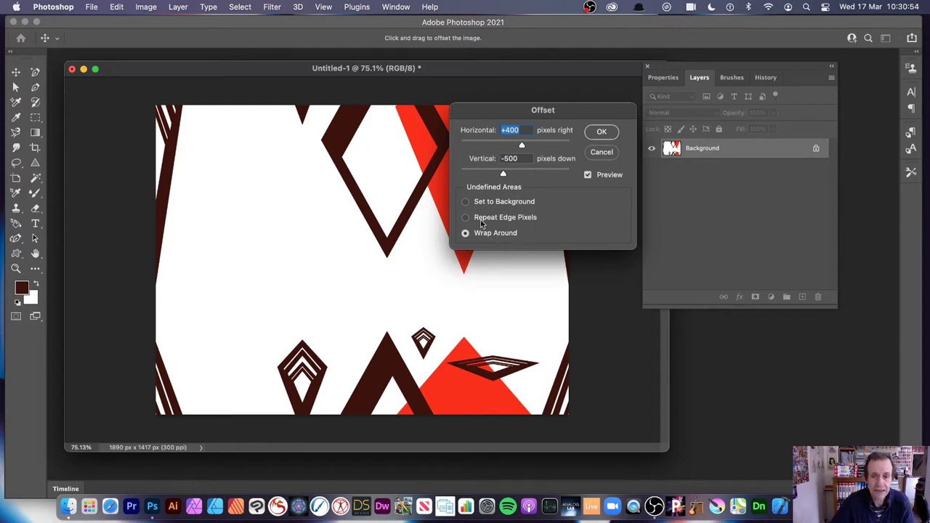
left_click(598, 132)
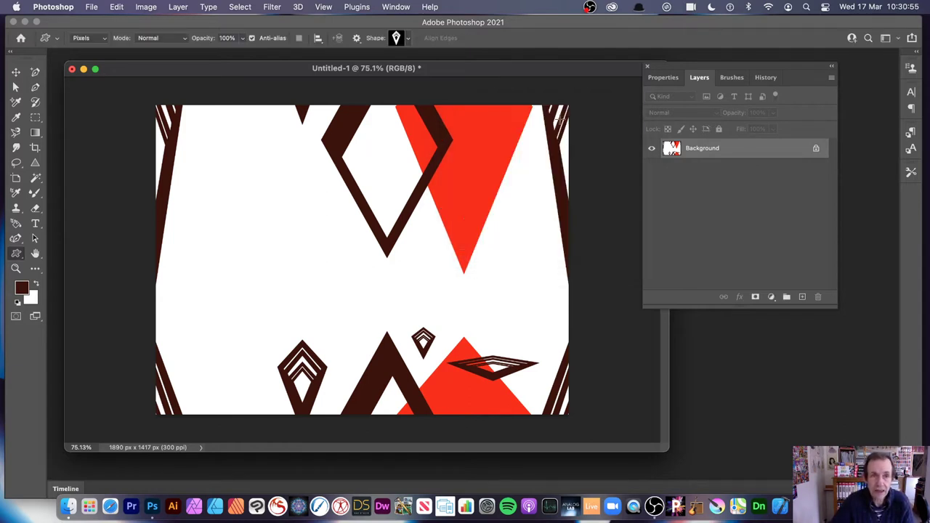
left_click(272, 7)
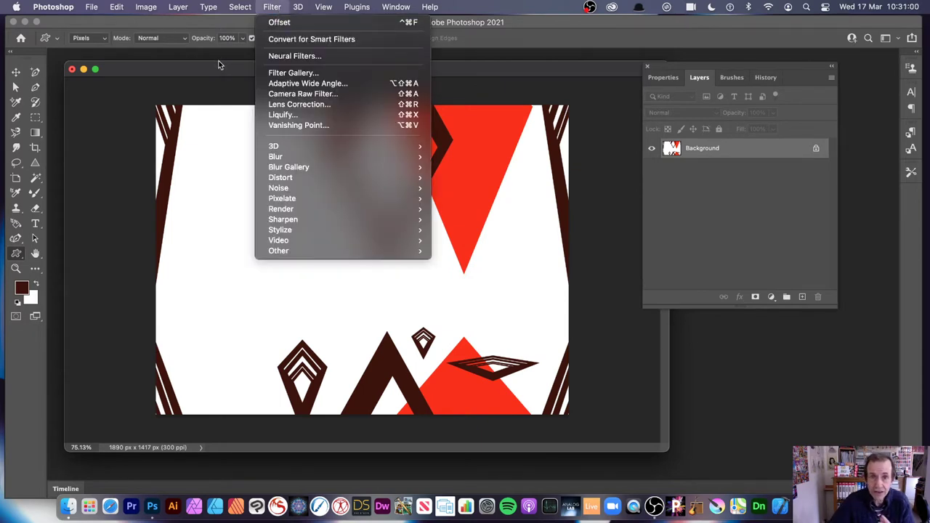
left_click(169, 164)
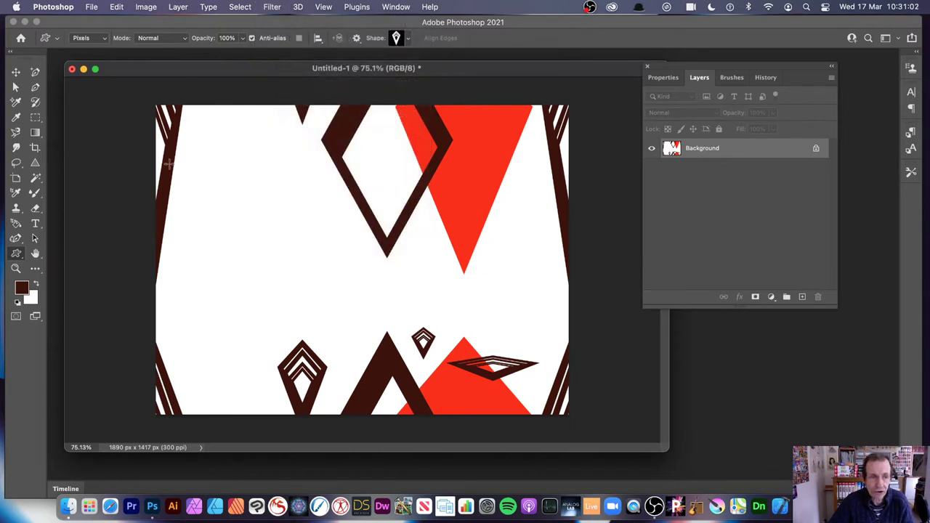
Step: Draw a large dark brown hollow diamond in the empty left part of the canvas and a small one to its lower left
left_click(409, 40)
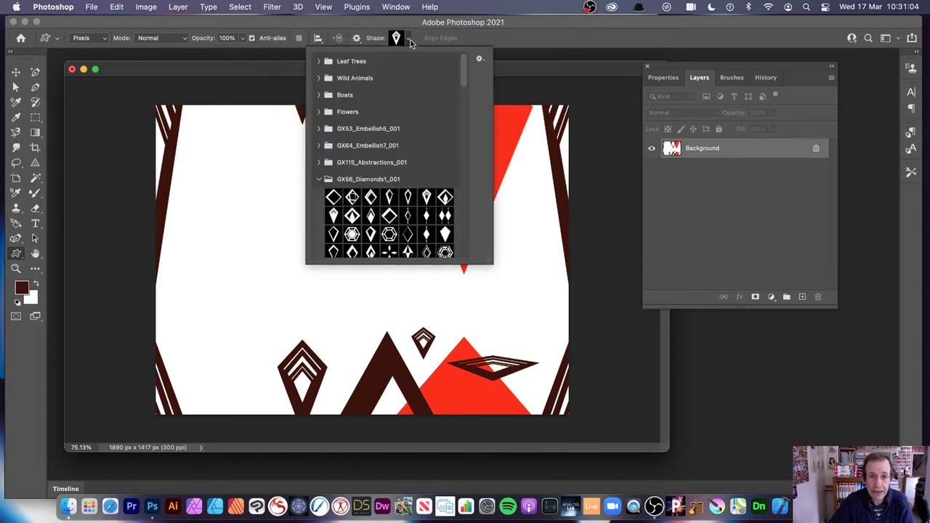
left_click(333, 197)
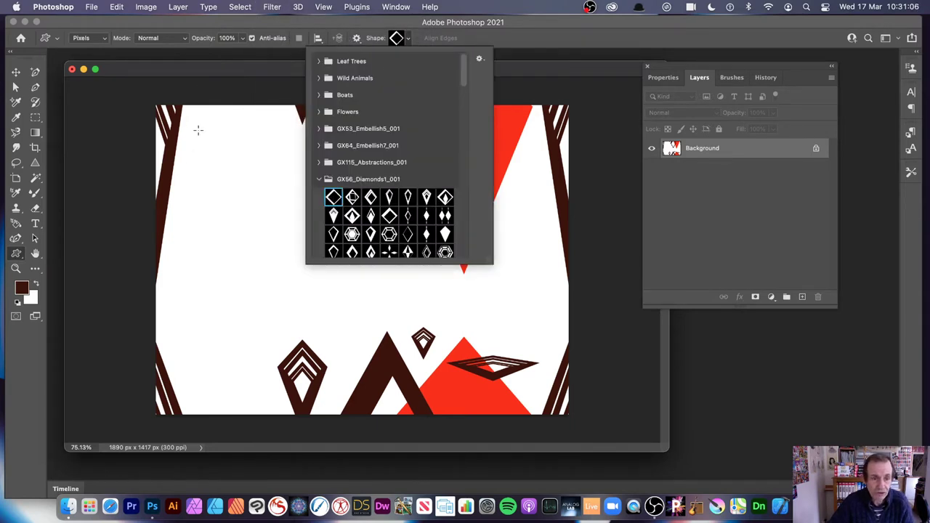
left_click_drag(198, 130, 338, 354)
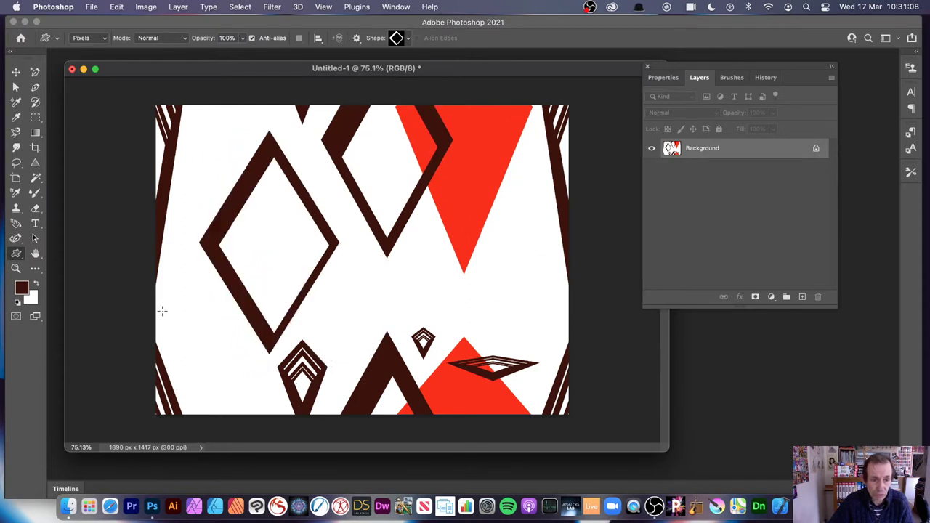
left_click_drag(173, 304, 202, 363)
Step: Set the foreground color to orange-red (f63b16) and draw three hollow diamonds: at the center, near the right edge, and over the brown diamond's upper left
left_click(22, 288)
left_click(429, 106)
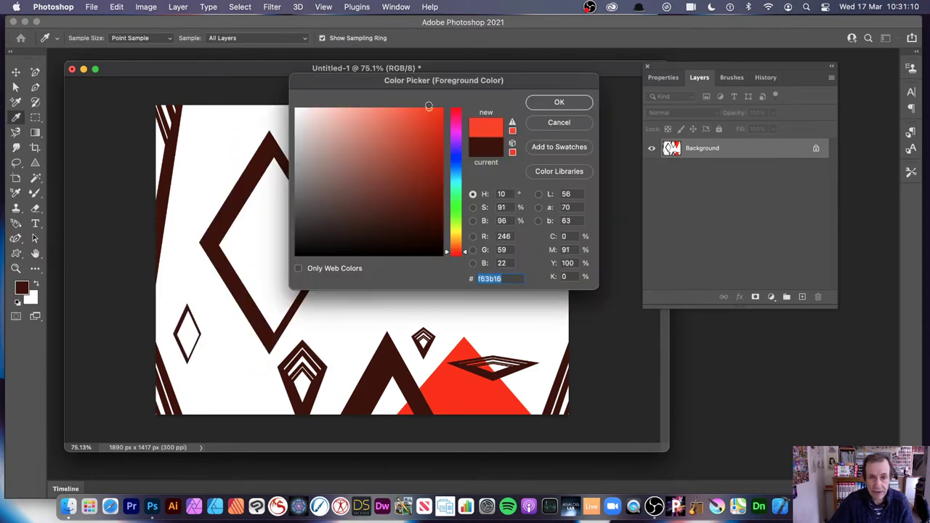
left_click(558, 102)
left_click_drag(293, 188, 424, 398)
left_click_drag(472, 179, 561, 350)
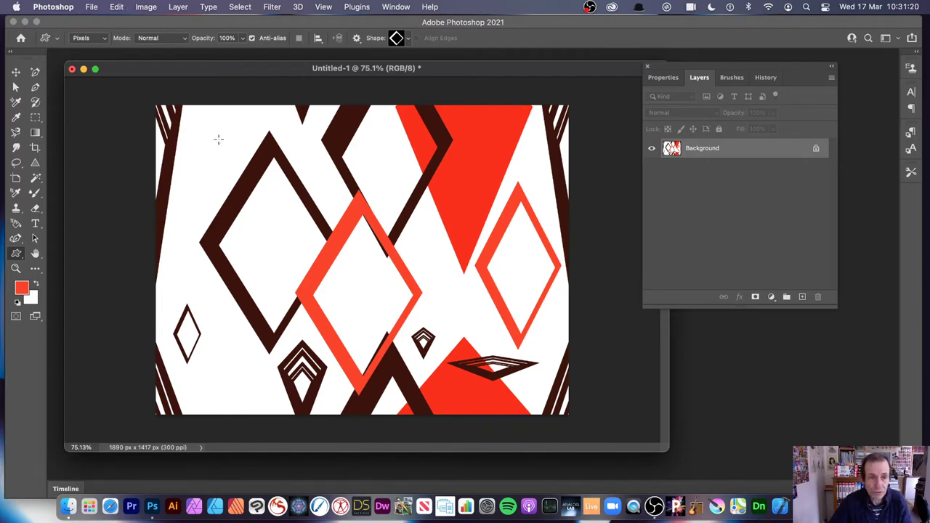
left_click_drag(194, 124, 256, 252)
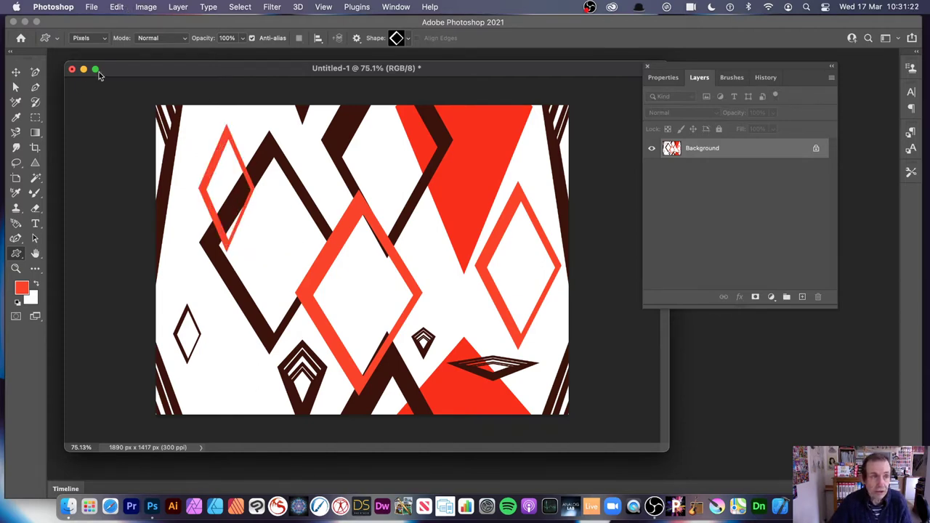
Step: Draw a hollow diamond about 429 by 900 px in Shape mode between the two larger orange-red diamonds, and fill it dark blue
left_click(87, 38)
left_click(87, 19)
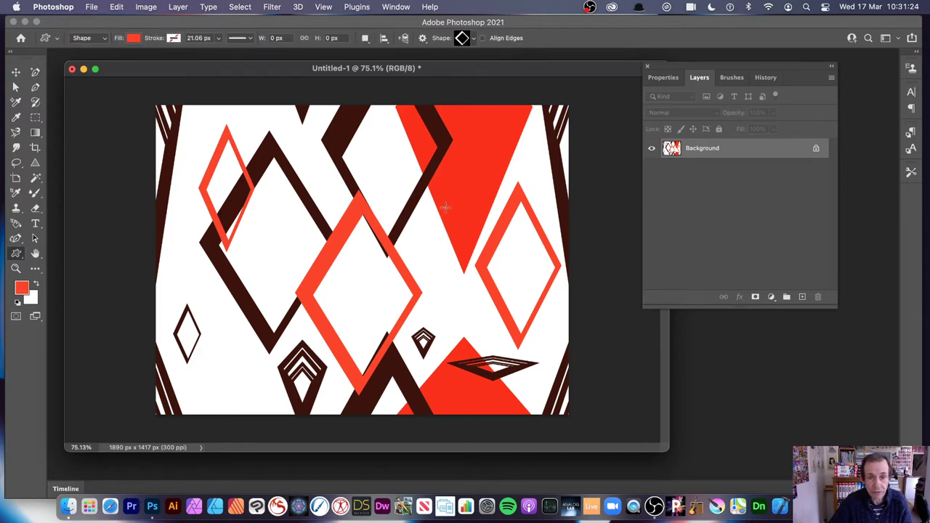
left_click_drag(382, 152, 476, 348)
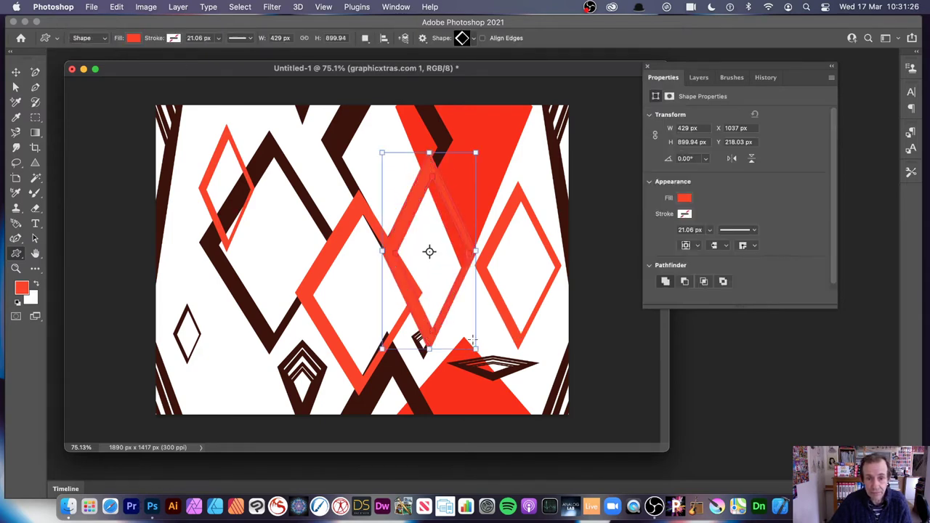
left_click(134, 38)
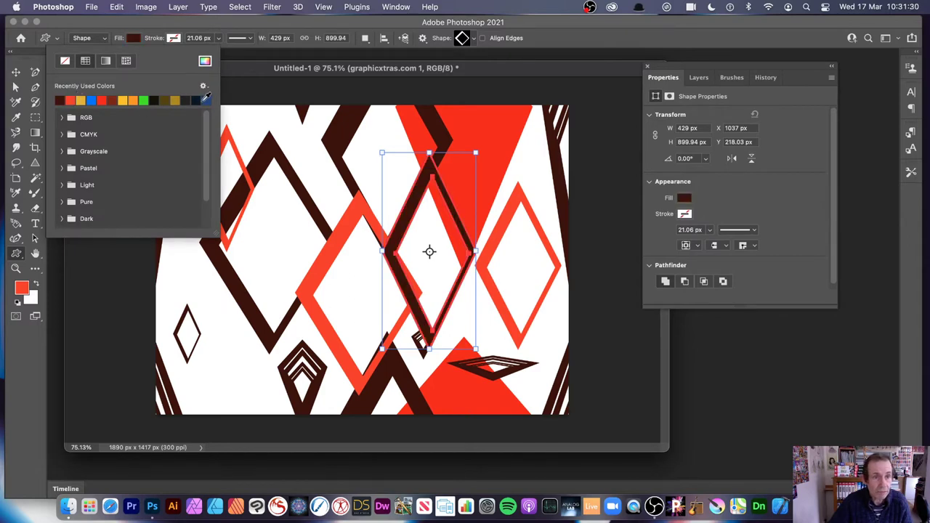
left_click(207, 100)
Step: Move the blue diamond over the large brown one, and place copies over the red kite and the right orange-red diamond
left_click(16, 71)
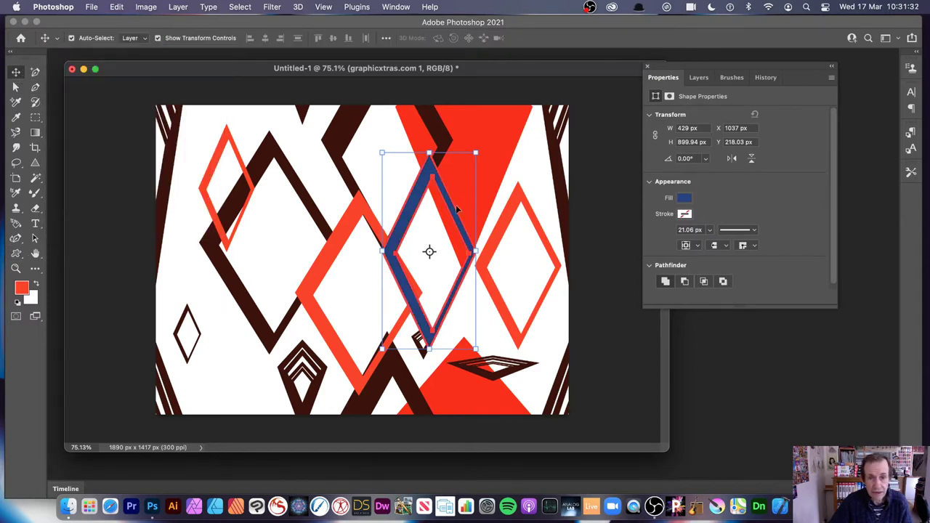
left_click_drag(423, 186, 320, 181)
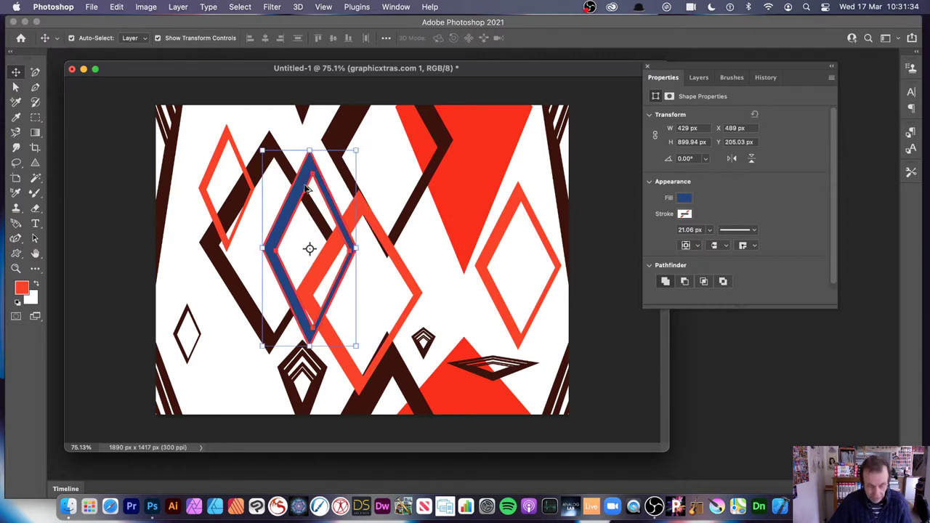
left_click_drag(304, 244, 515, 300)
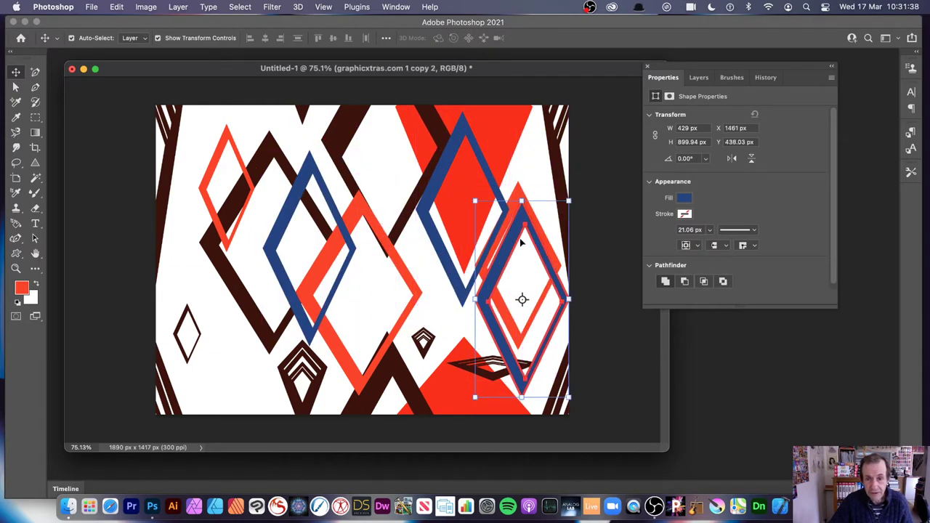
Step: Apply a 667% deep, 70 px Inner Bevel to the rightmost blue diamond and place a copy of it near the left edge
left_click(179, 7)
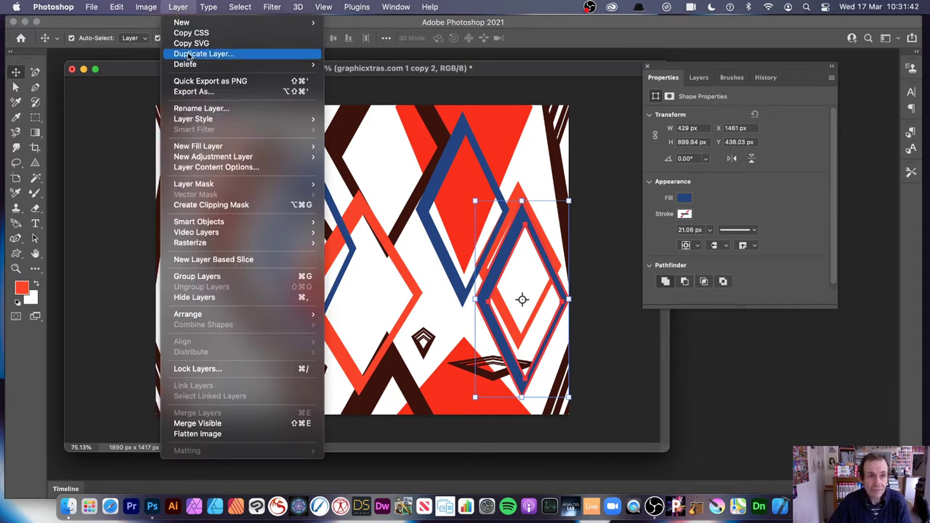
mouse_move(224, 122)
left_click(365, 135)
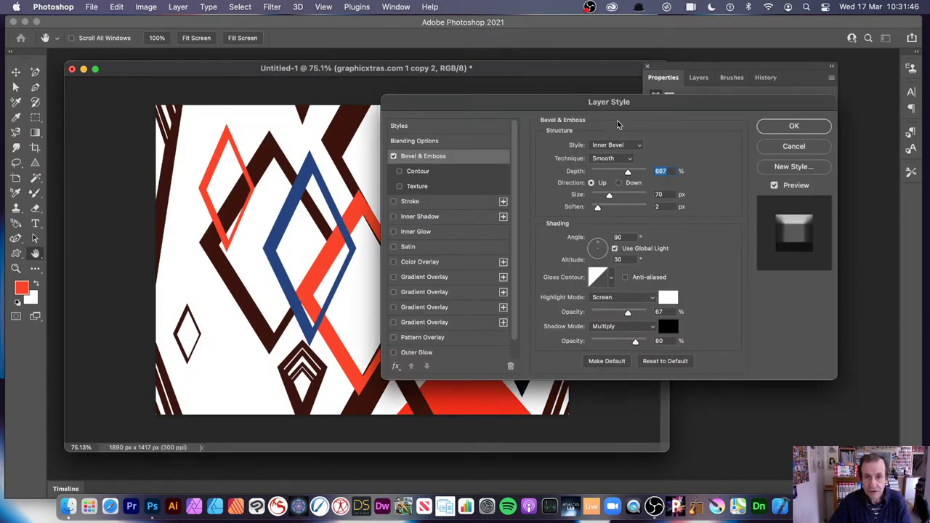
left_click_drag(575, 101, 191, 114)
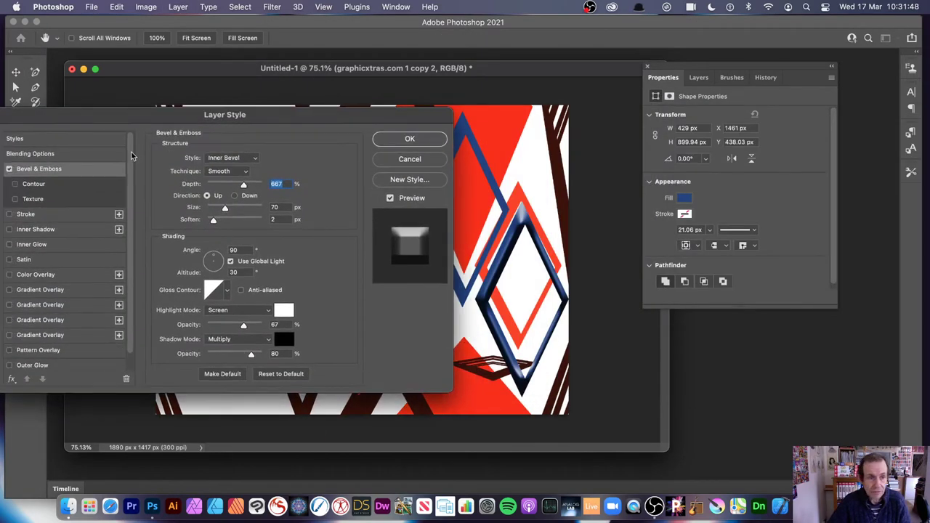
left_click(427, 143)
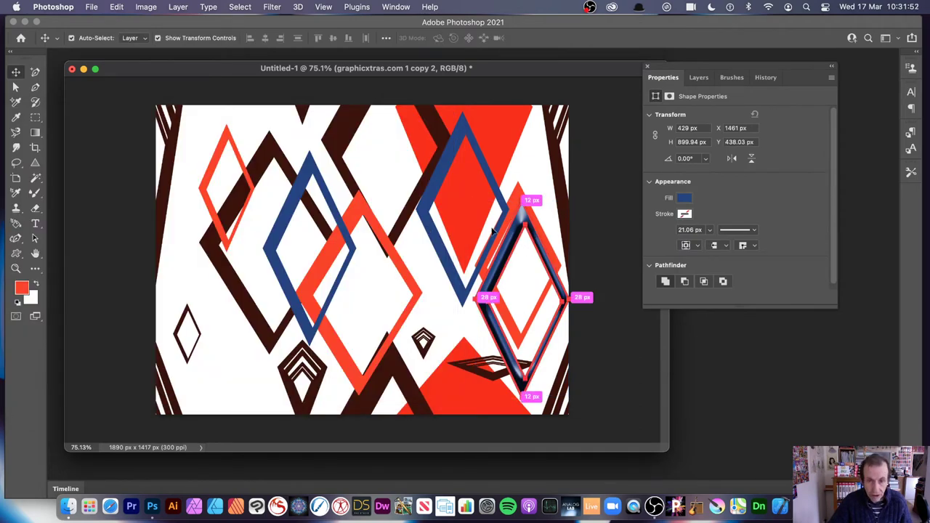
left_click_drag(492, 231, 186, 219)
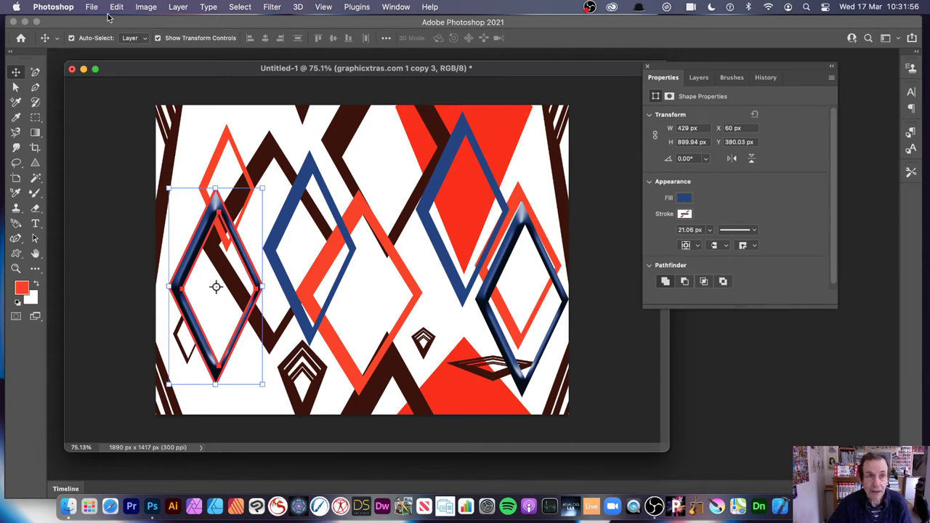
Step: Flatten the image and reapply the last Offset filter to the merged artwork
left_click(179, 7)
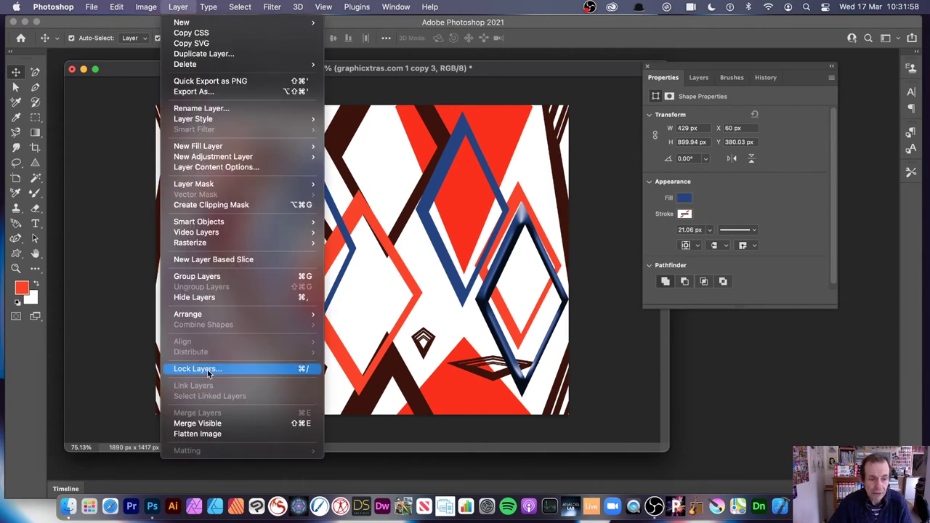
left_click(192, 435)
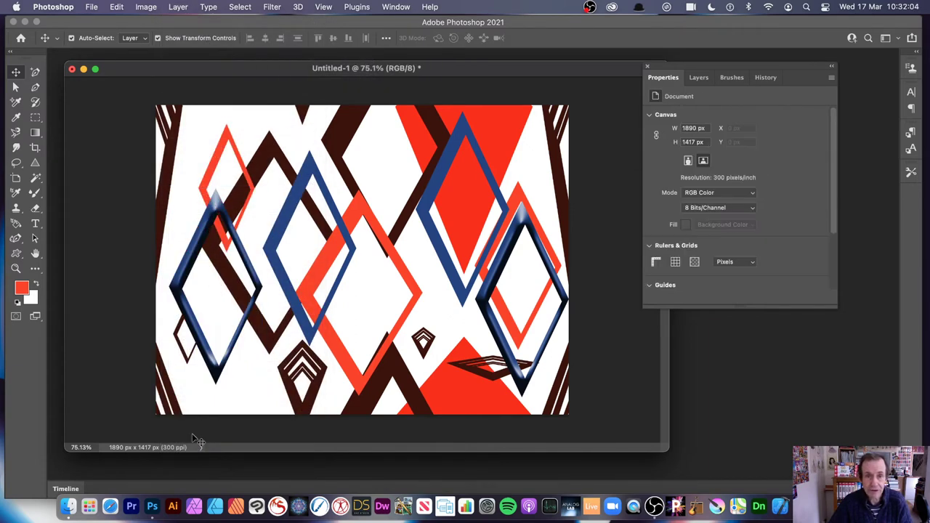
left_click(273, 8)
left_click(279, 22)
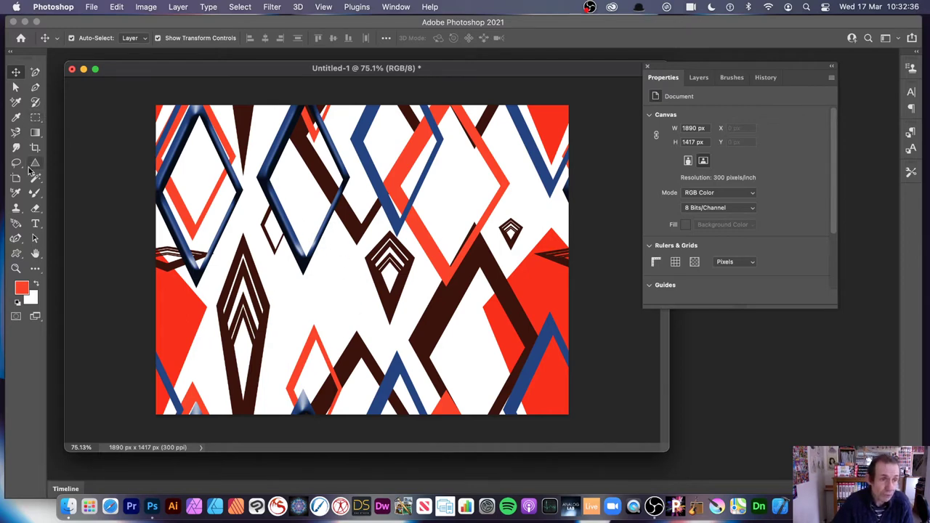
Step: Draw an orange-red hollow diamond shape about 335 by 710 px near the canvas center and convert it to a Smart Object
left_click(16, 253)
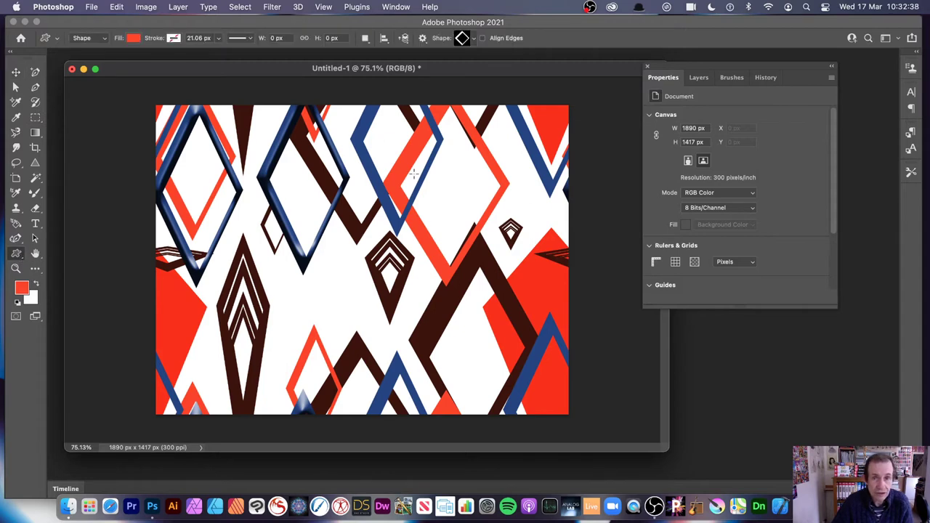
mouse_move(311, 197)
left_mouse_down()
mouse_move(359, 321)
mouse_move(383, 353)
left_mouse_up()
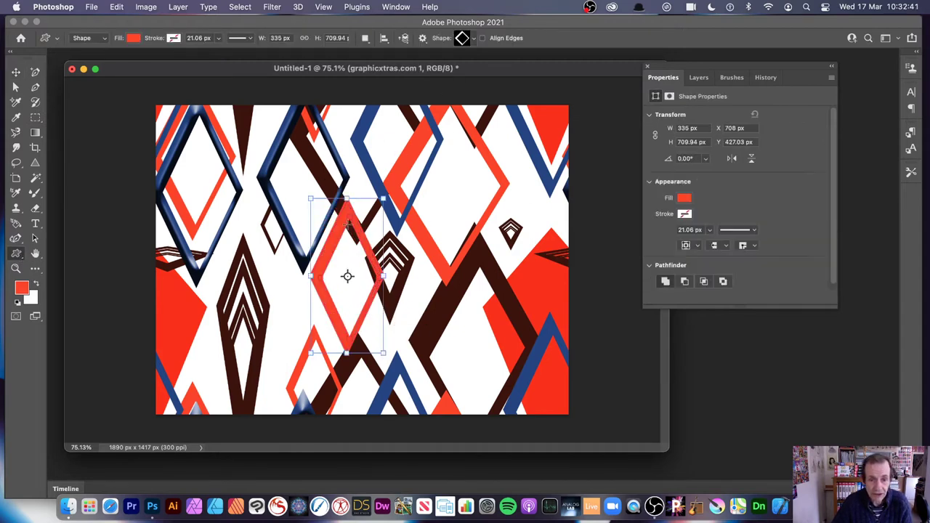
left_click(179, 7)
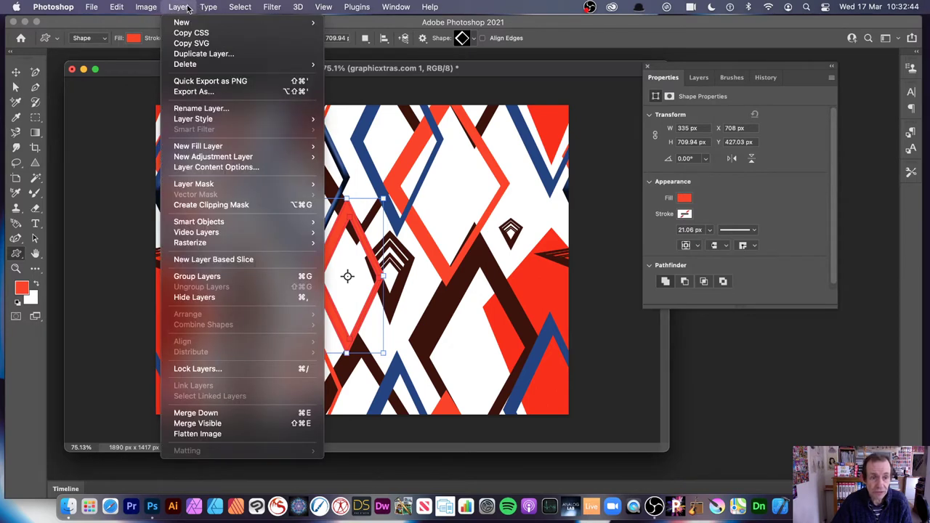
mouse_move(181, 220)
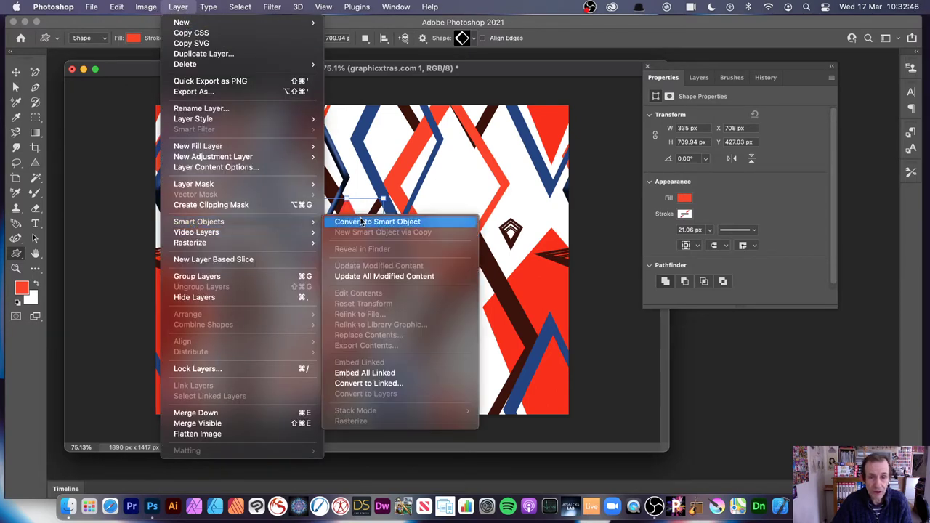
left_click(361, 221)
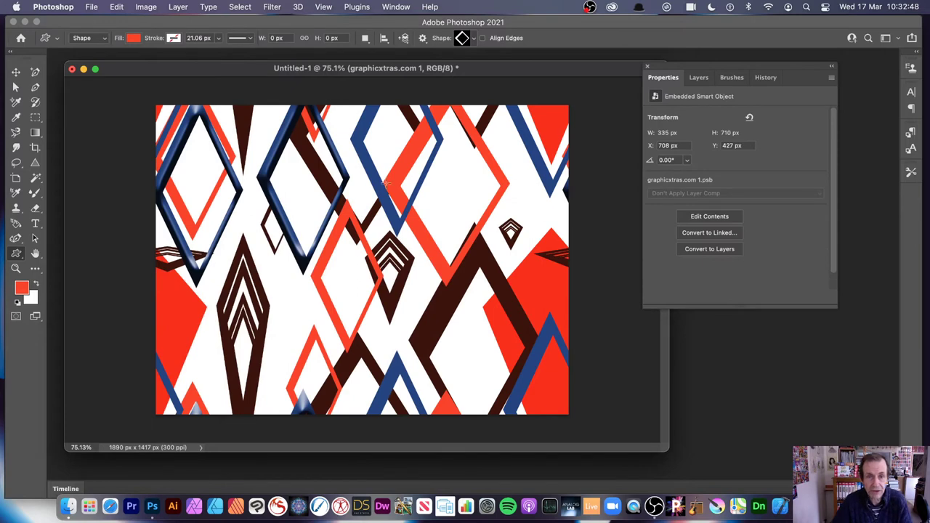
Step: Apply a Gaussian Blur with a 26.1 pixel radius to the orange-red diamond Smart Object
left_click(300, 8)
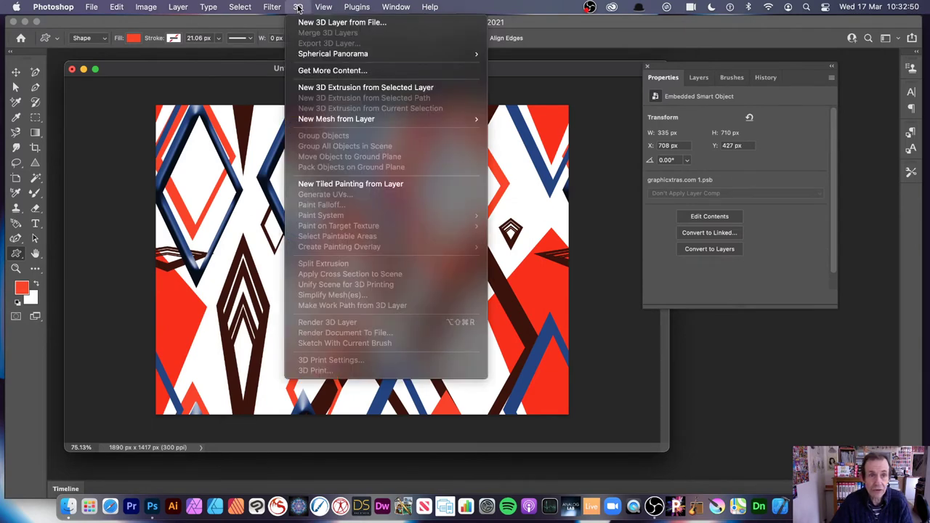
mouse_move(274, 8)
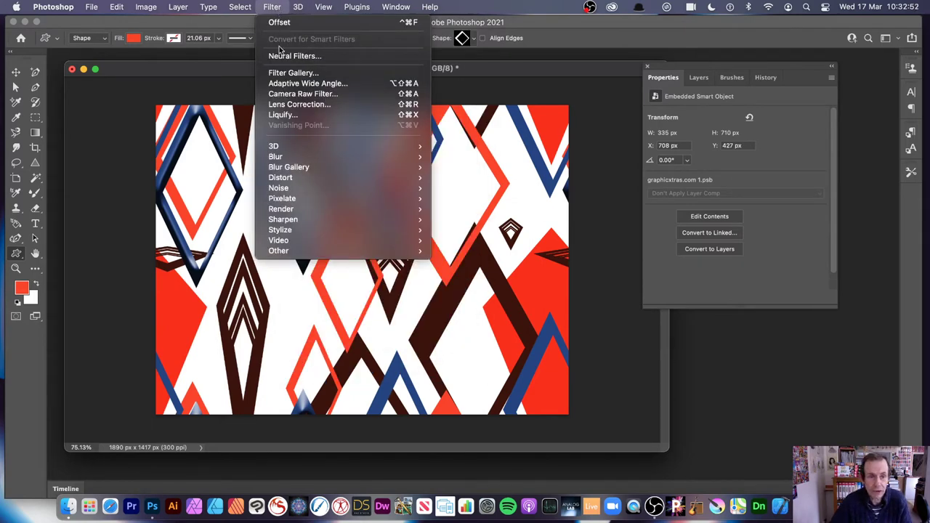
mouse_move(308, 156)
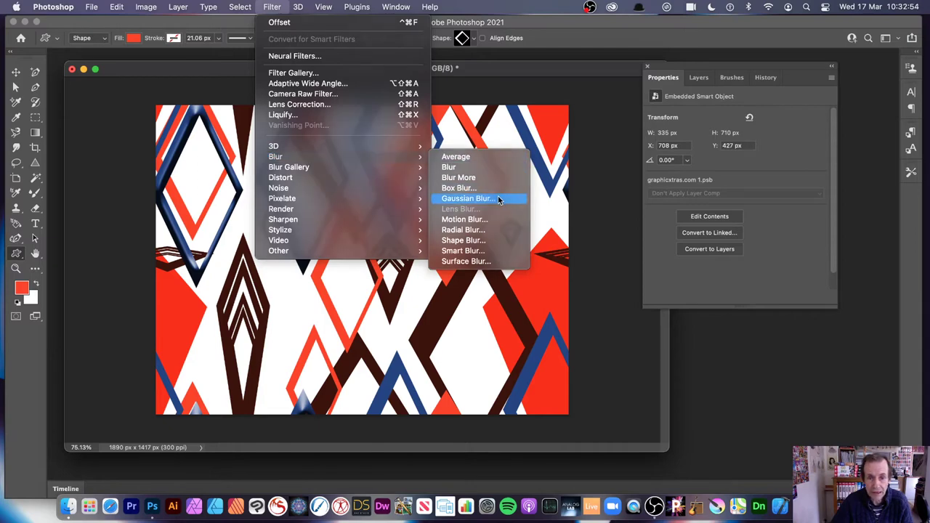
left_click(498, 199)
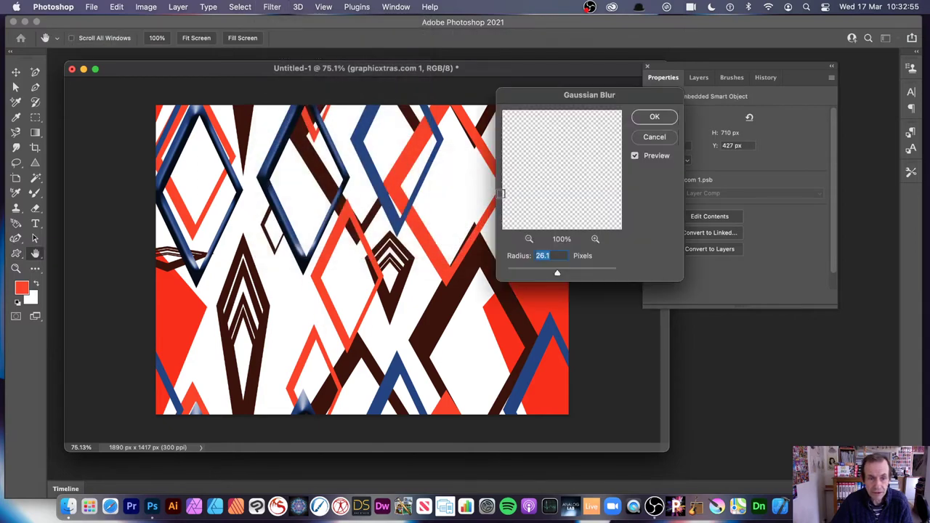
left_click(650, 119)
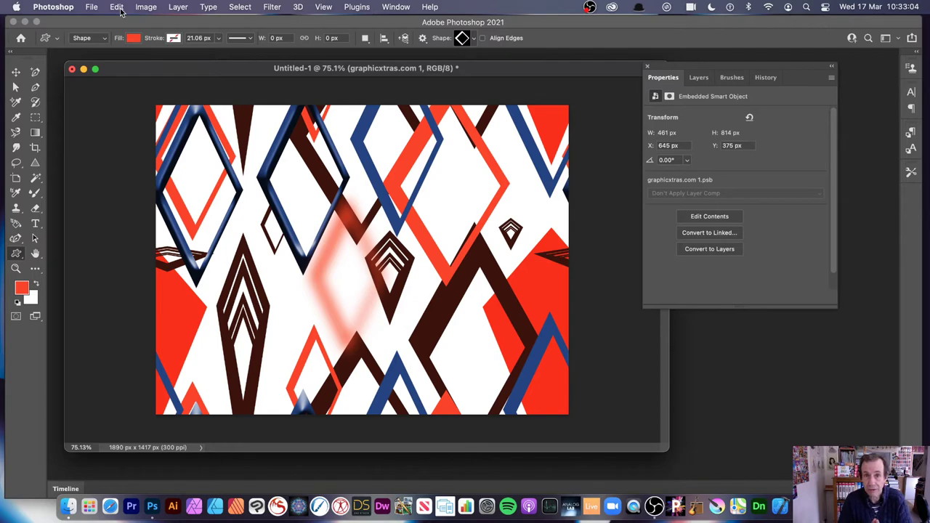
Step: Undo the blur, Smart Object, offset, flattening and bevel edits, back to the two plain blue diamond shapes
key("super+z")
key("super+z")
key("super+z")
key("super+z")
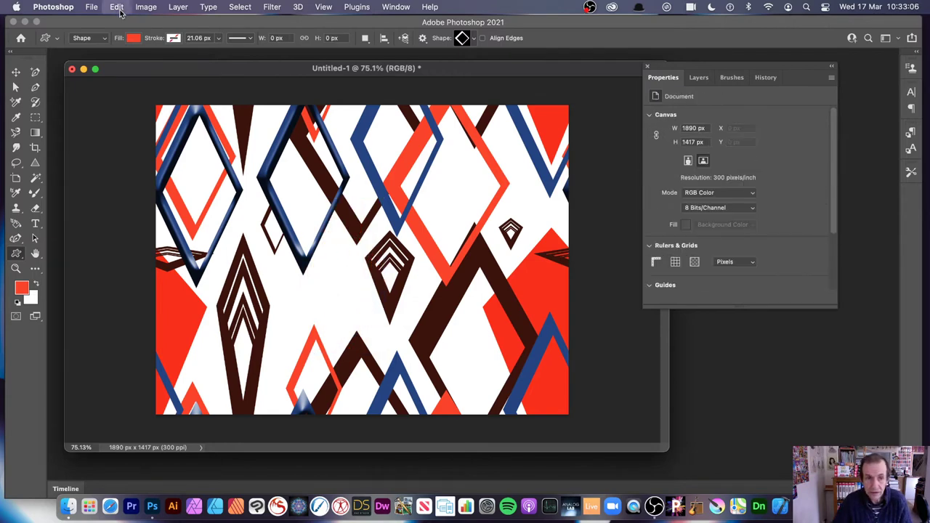
key("super+z")
key("super+z")
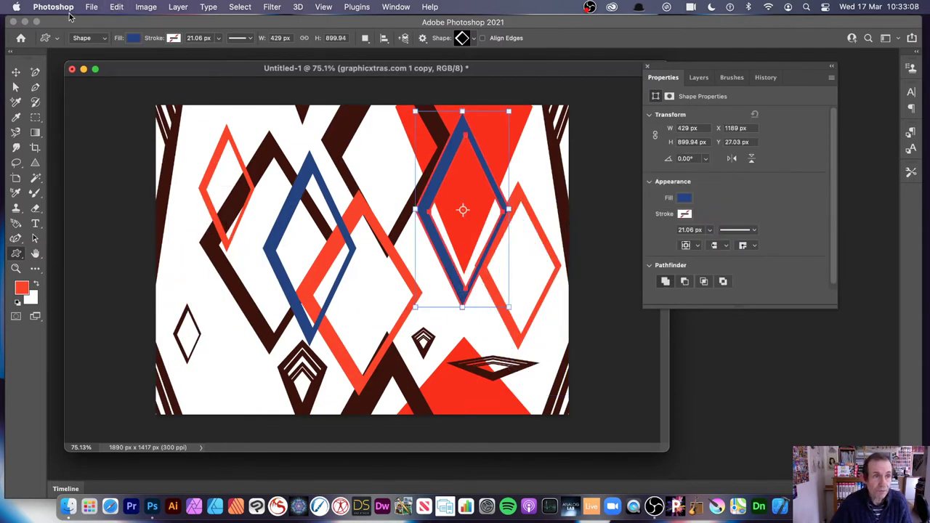
Step: Create a 1890 x 1417 px RGB document at 300 ppi with transparent background contents, and enlarge its window
left_click(92, 7)
left_click(102, 23)
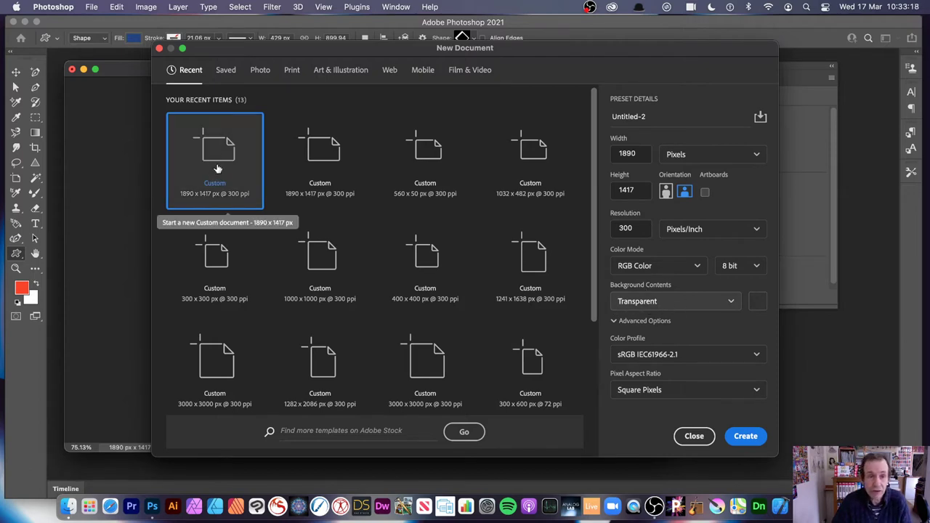
left_click(758, 438)
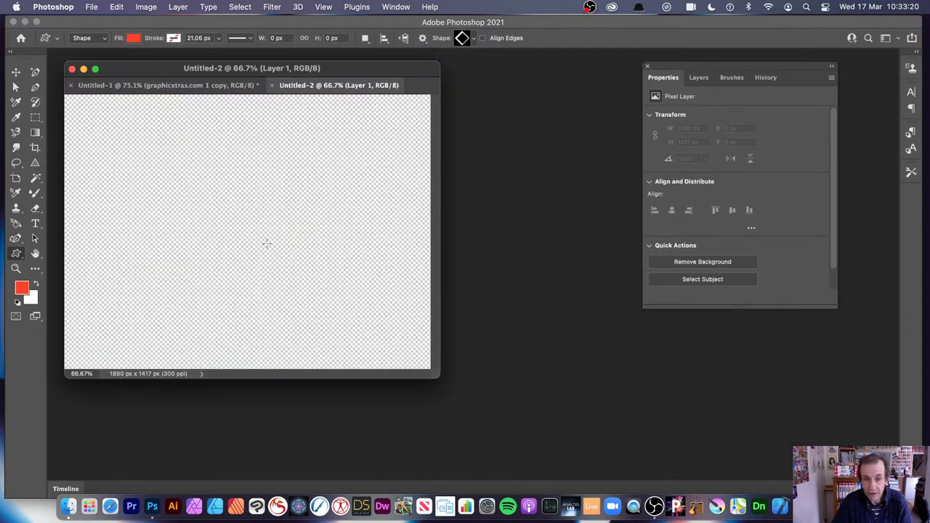
left_click_drag(440, 376, 590, 441)
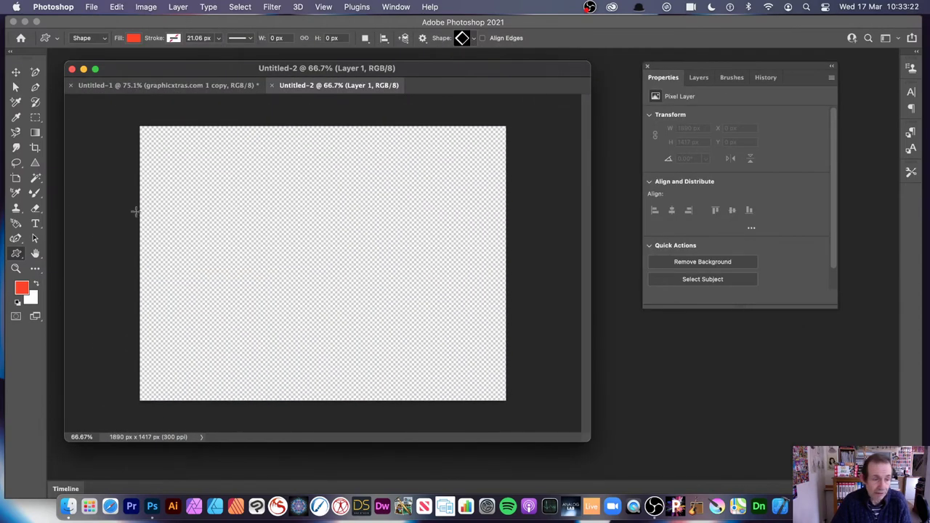
Step: In Pixels mode, paint an orange-red S-swirl from the GX64_Embellish7_001 shapes, about 413 by 1139 px, near the canvas center
left_click(90, 37)
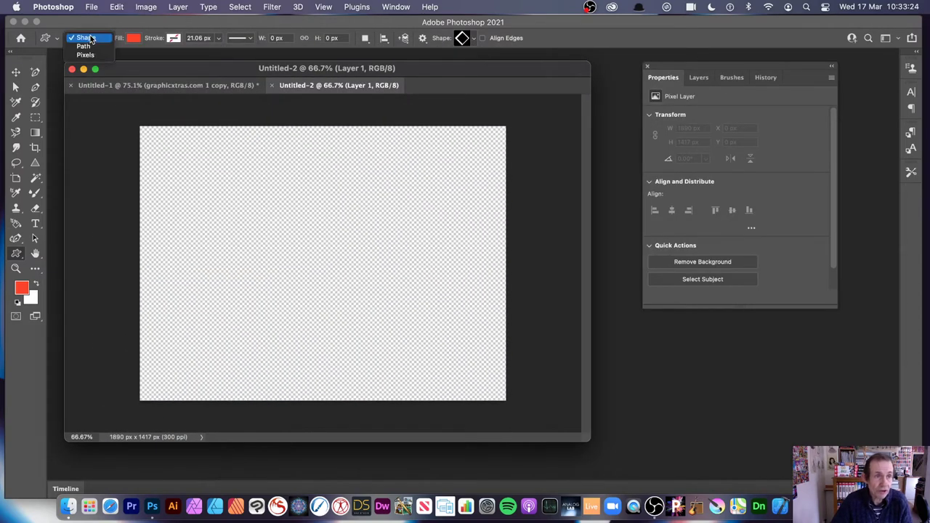
left_click(88, 57)
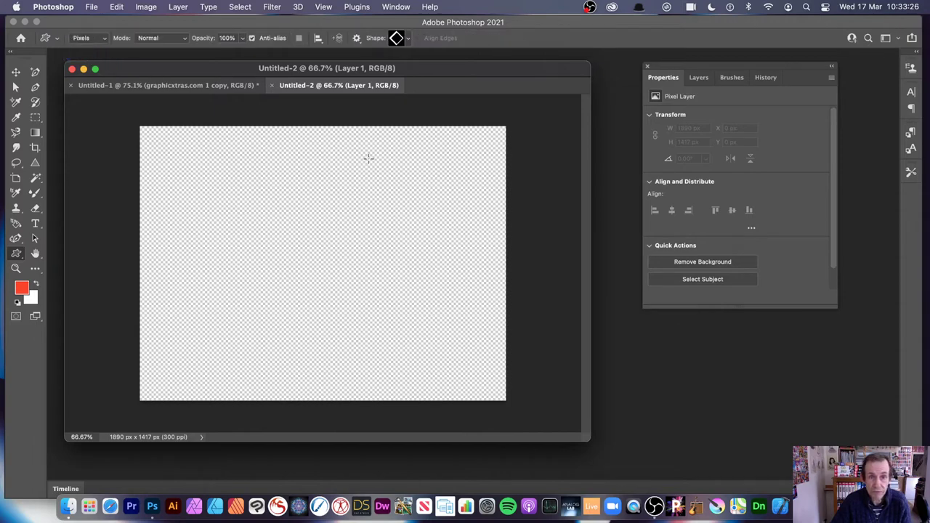
left_click(398, 38)
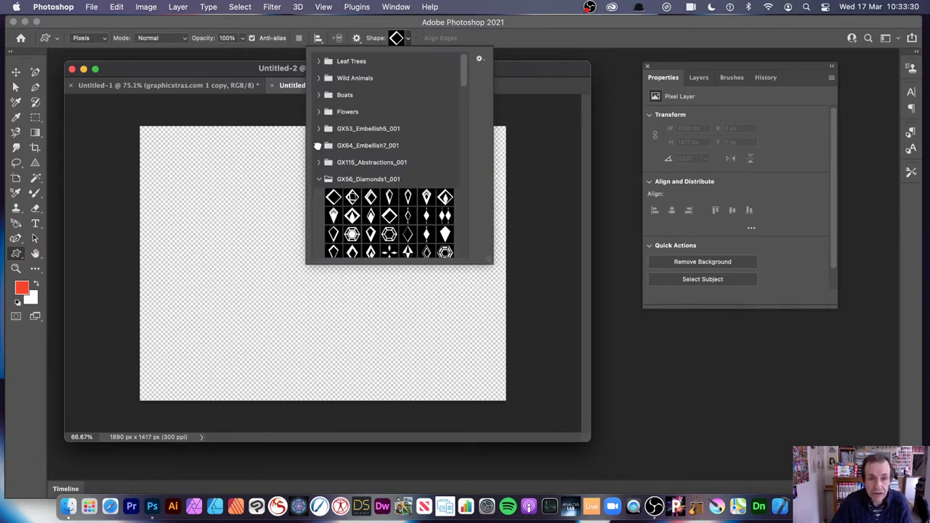
left_click(318, 145)
left_click(352, 164)
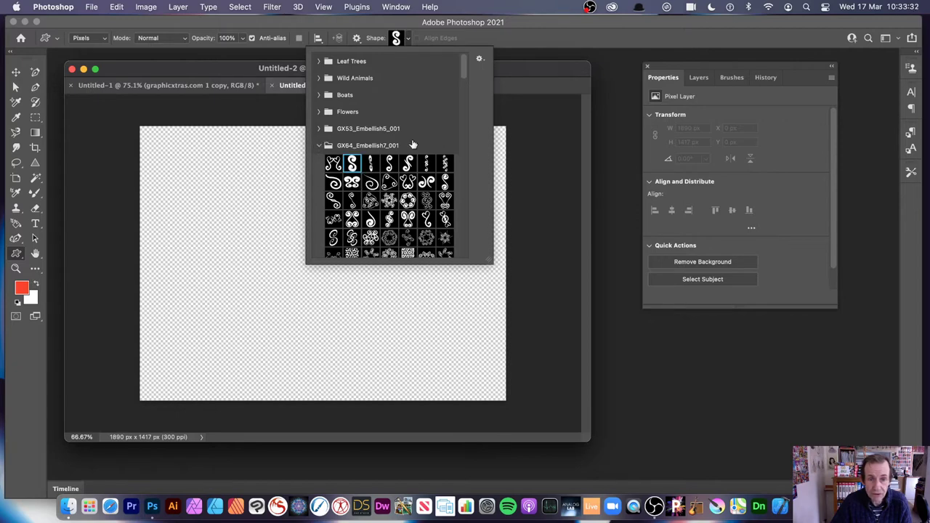
left_click(527, 67)
left_click_drag(275, 149, 356, 371)
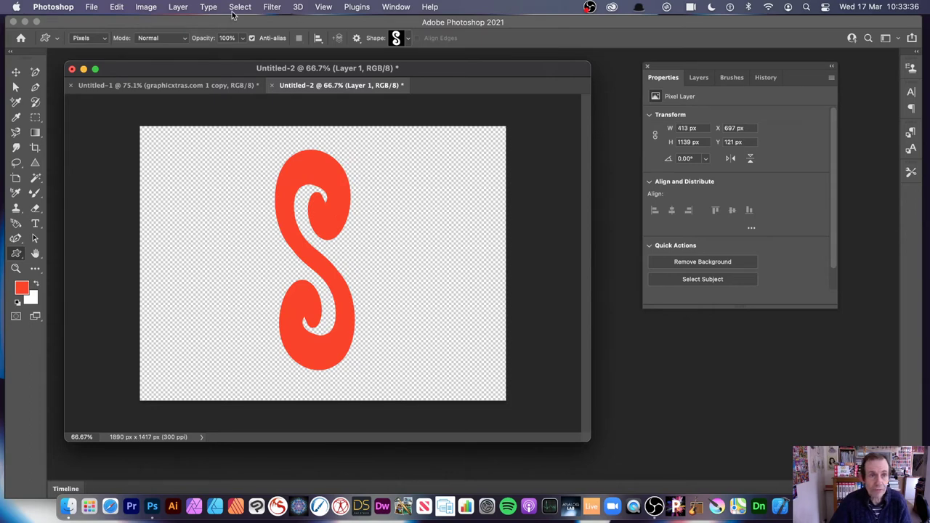
Step: Apply the Offset filter with Wrap Around, shifting the swirl close to the canvas's right edge and -500 pixels vertically
left_click(272, 7)
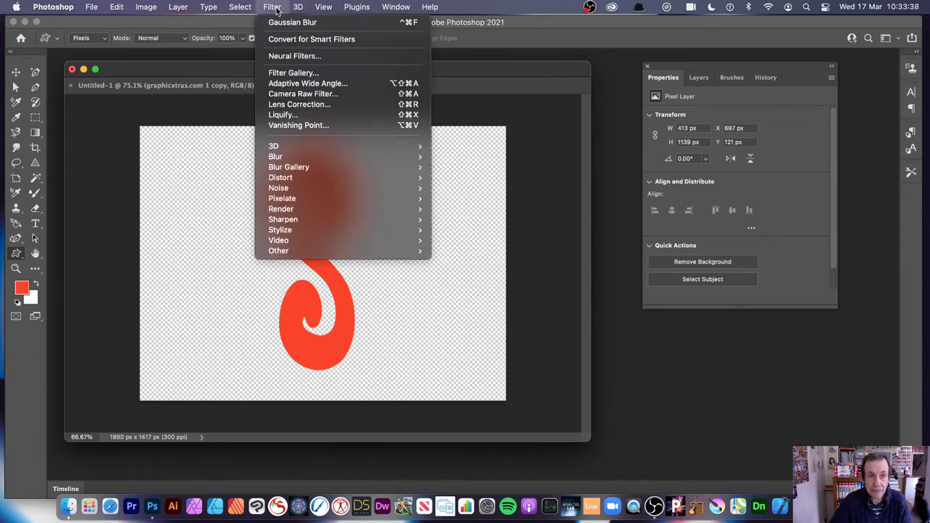
mouse_move(290, 250)
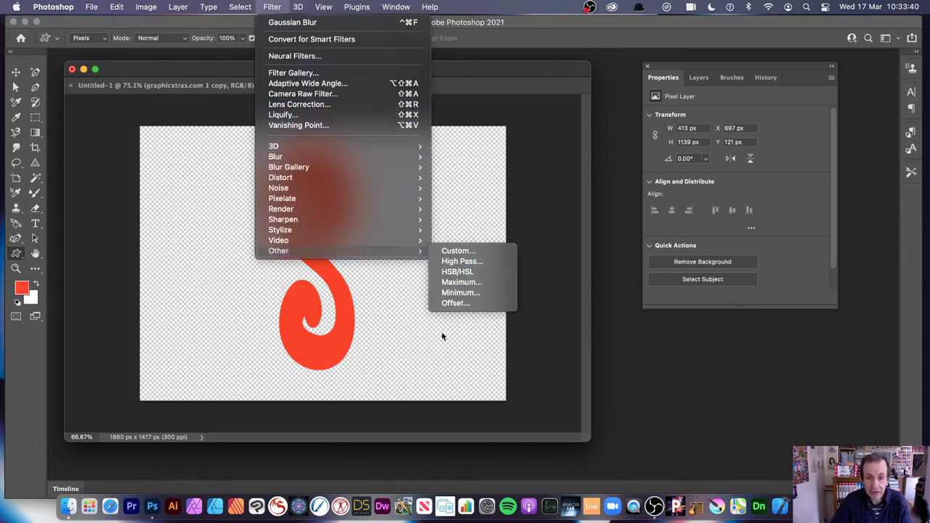
left_click(456, 303)
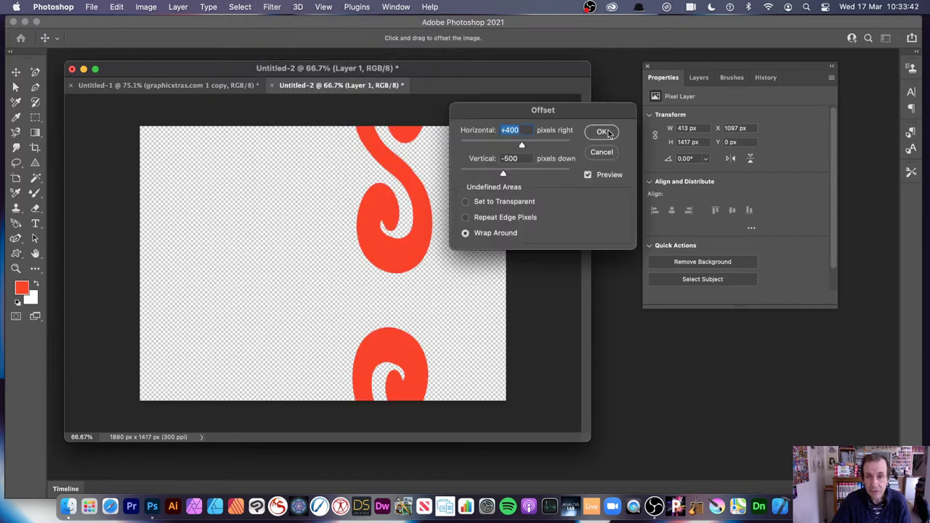
left_click_drag(526, 146, 534, 146)
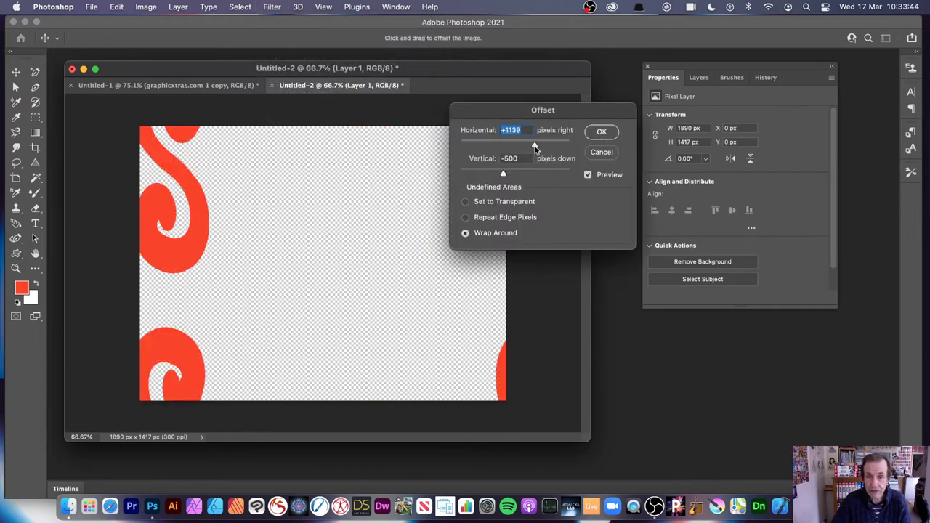
left_click(614, 131)
Step: Set the foreground color to dark red and paint one large swirl about 950 by 1300 px plus two small ones along the left side
left_click(22, 288)
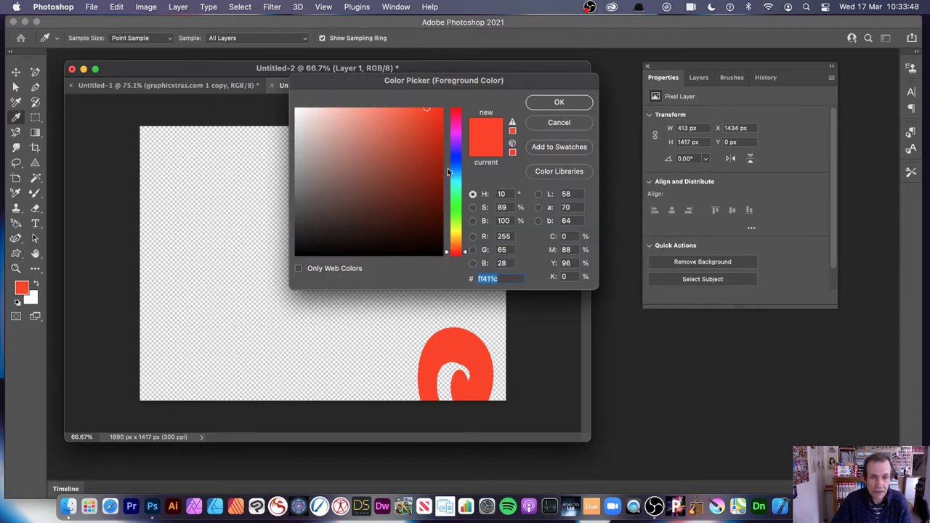
left_click_drag(440, 155, 432, 193)
left_click(555, 106)
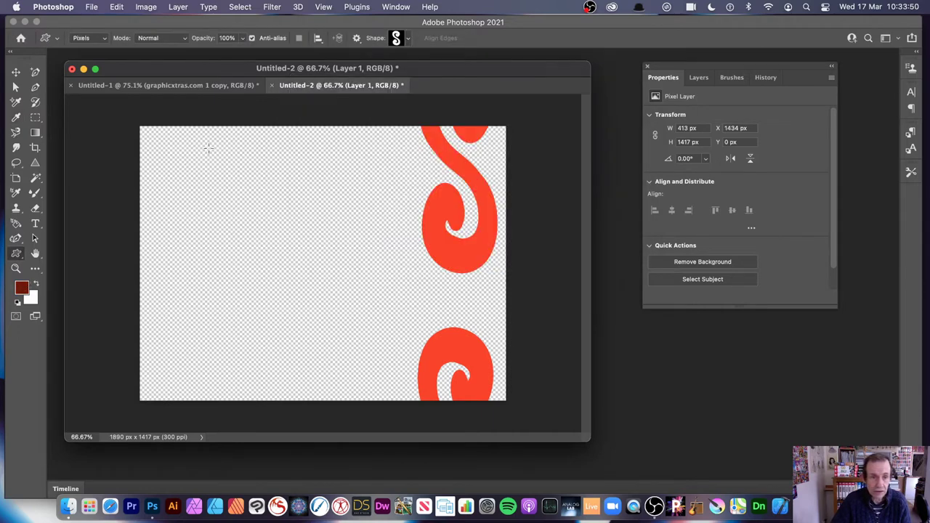
left_click_drag(221, 141, 405, 393)
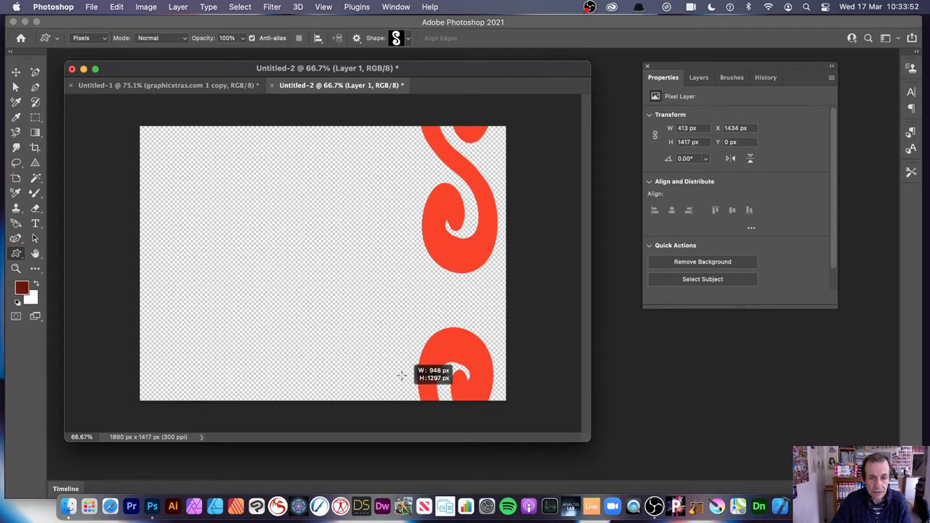
left_click_drag(154, 140, 203, 215)
left_click_drag(159, 303, 190, 366)
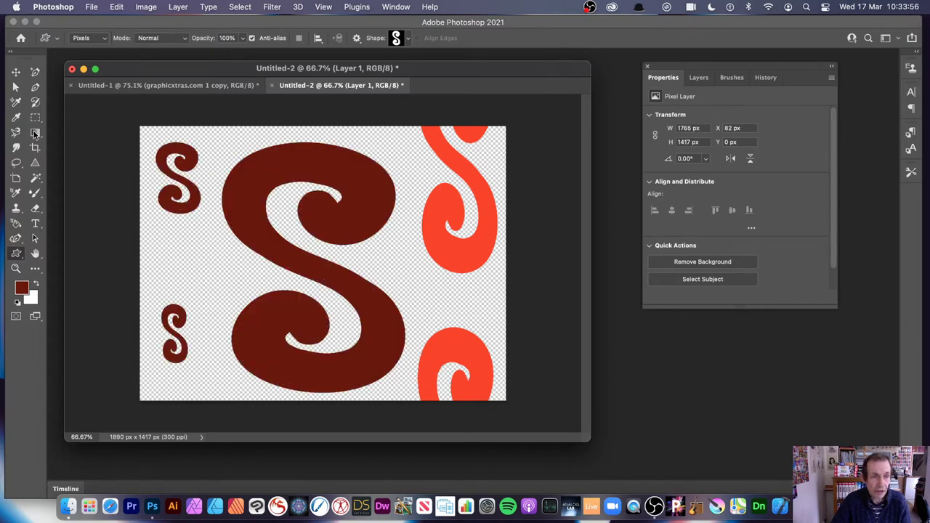
Step: Swap the foreground color to white and paint three more swirls of different sizes, two of them overlapping the large dark red swirl
left_click(36, 283)
left_click_drag(214, 140, 260, 217)
left_click_drag(343, 217, 443, 339)
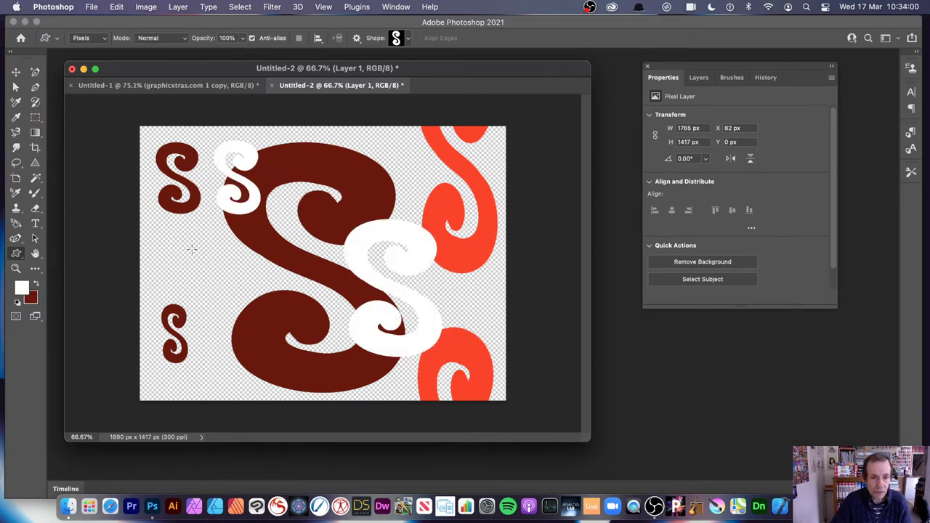
left_click_drag(194, 243, 225, 302)
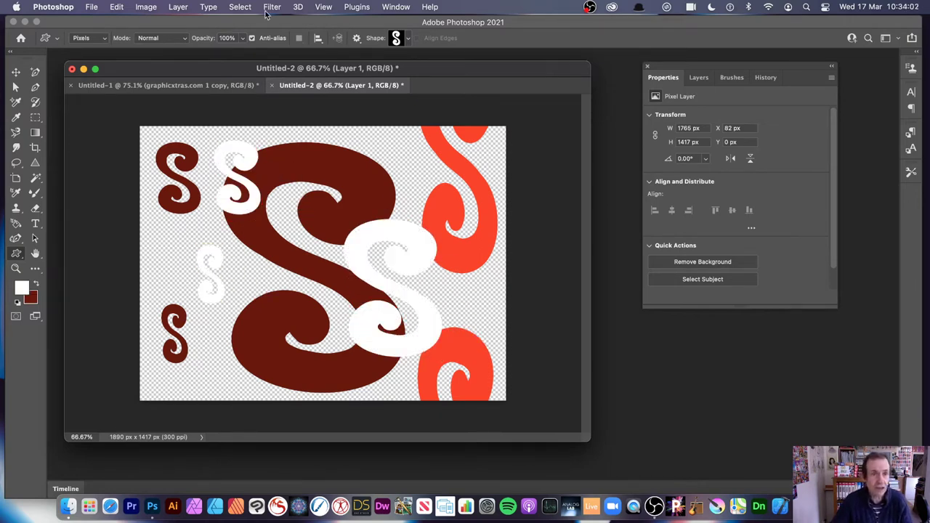
Step: Define the swirl artwork as a new pattern, keeping the suggested name Pattern 50
left_click(117, 7)
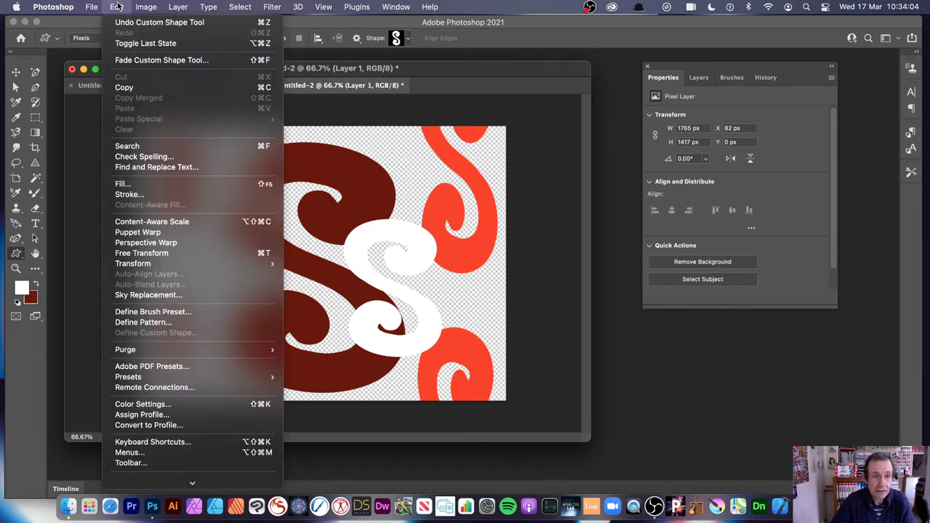
left_click(143, 322)
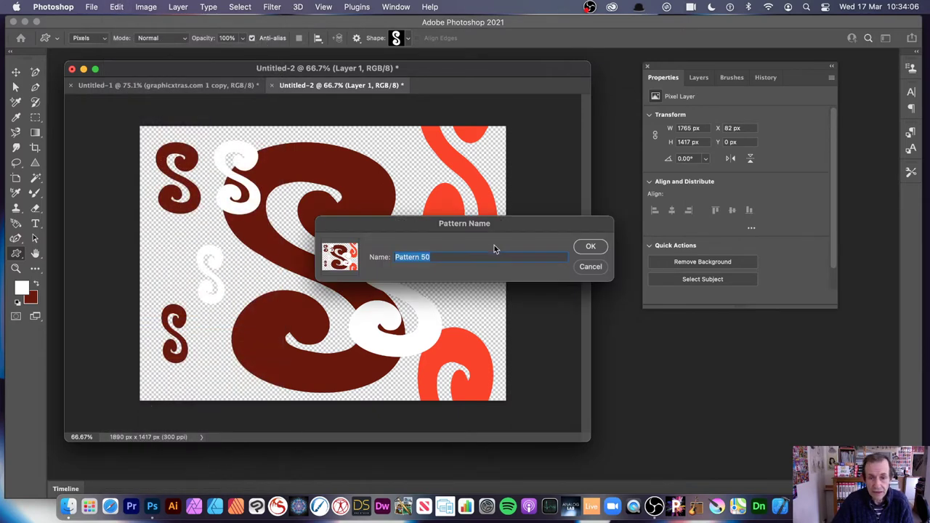
left_click(587, 246)
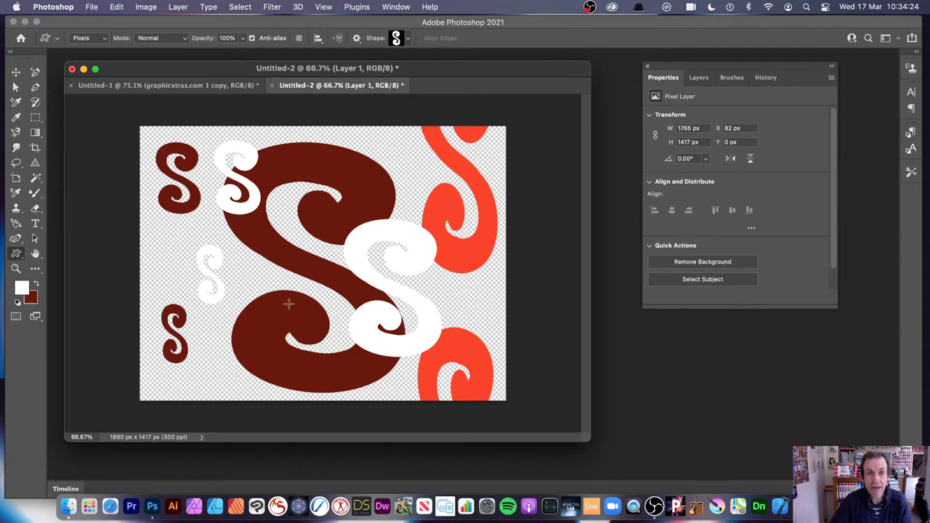
Step: Add a pattern fill layer above the artwork and choose the newly defined swirl pattern for it
left_click(178, 7)
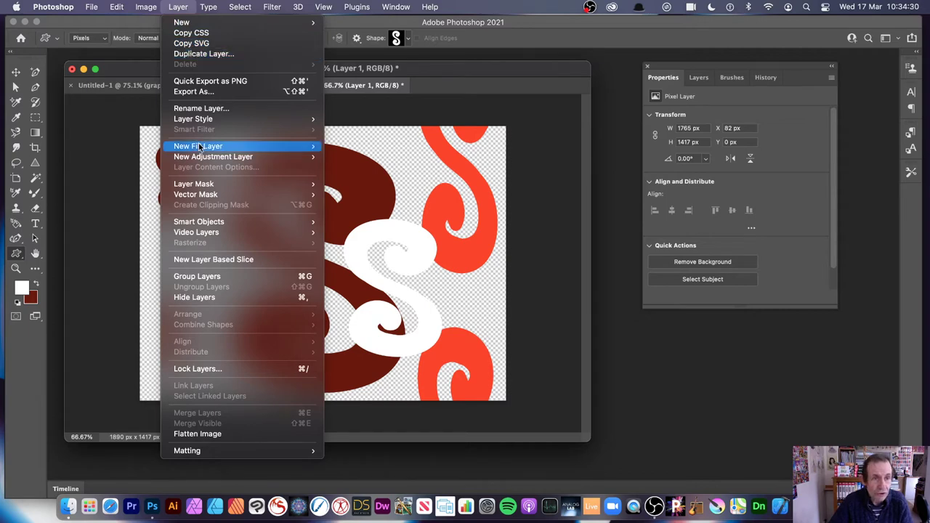
mouse_move(199, 146)
left_click(369, 168)
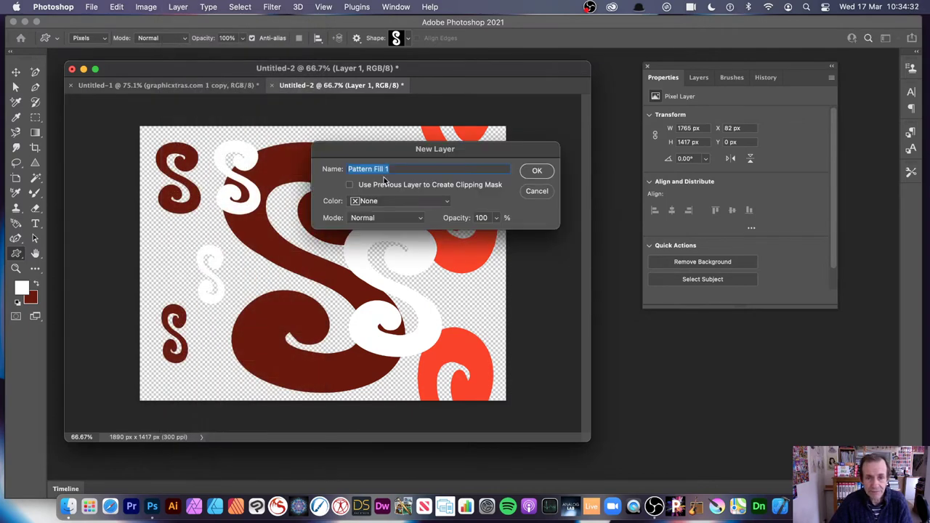
left_click(539, 167)
left_click(549, 200)
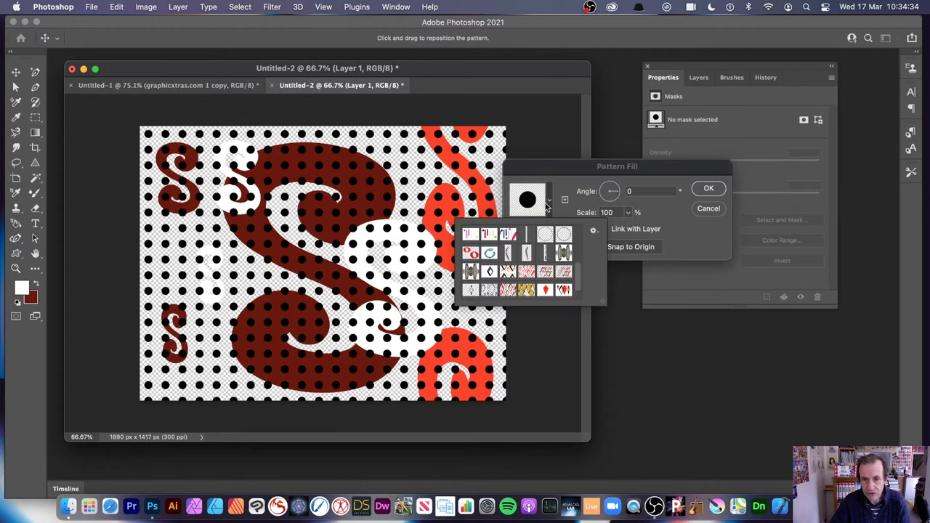
left_click(470, 290)
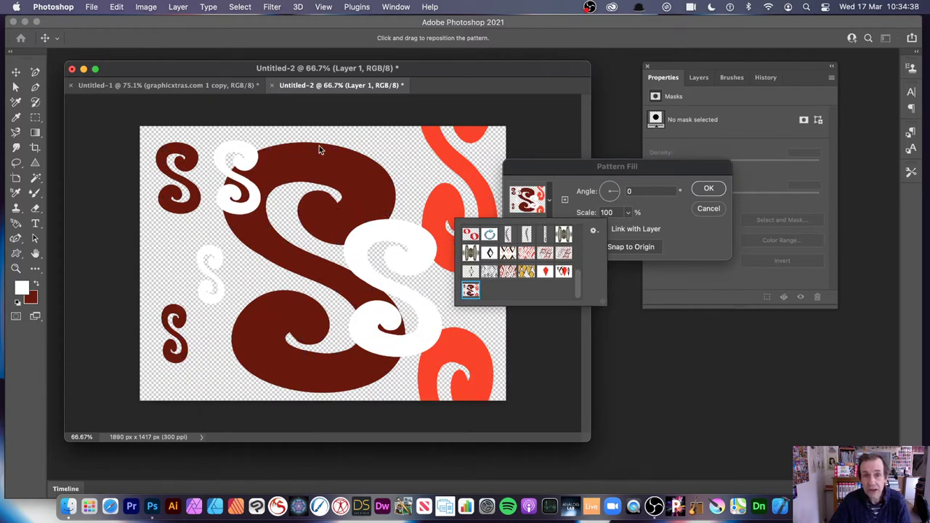
Step: Set the pattern fill's scale to 50% and reposition the pattern on the canvas
double_click(617, 212)
type("50")
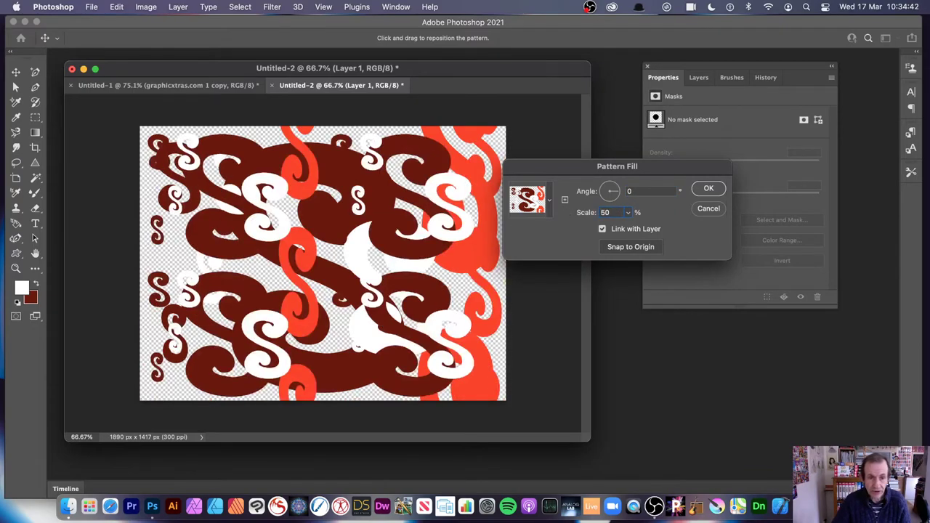
left_click_drag(284, 183, 207, 148)
left_click_drag(272, 195, 436, 314)
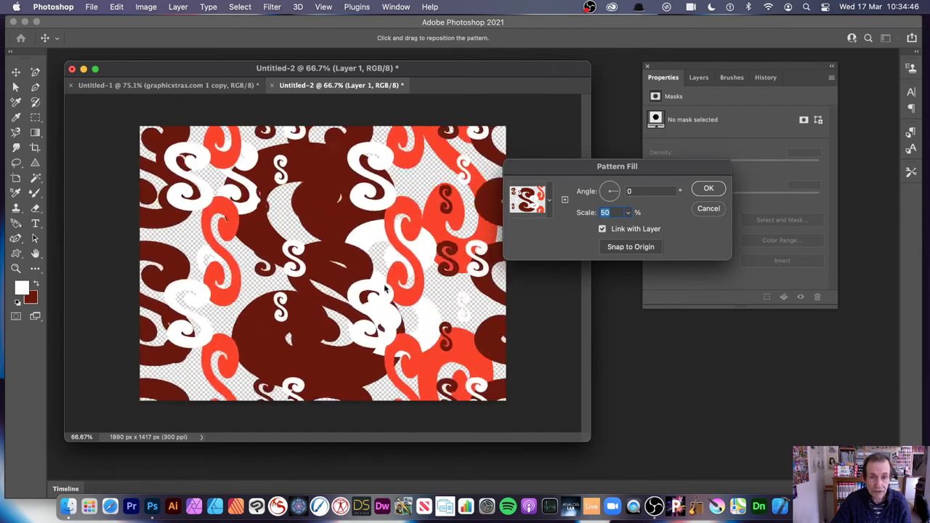
left_click(708, 188)
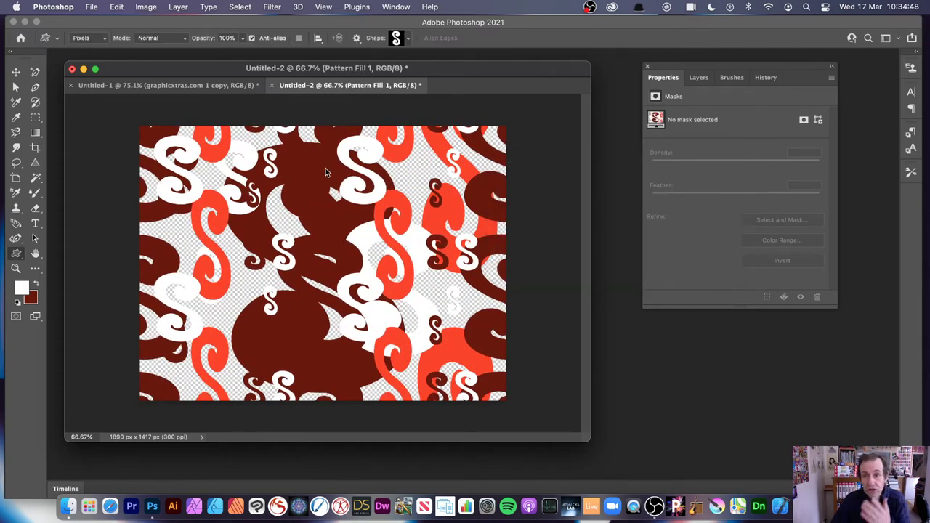
Step: Duplicate the Pattern Fill 1 layer in the same document, keeping the name Pattern Fill 1 copy
left_click(698, 77)
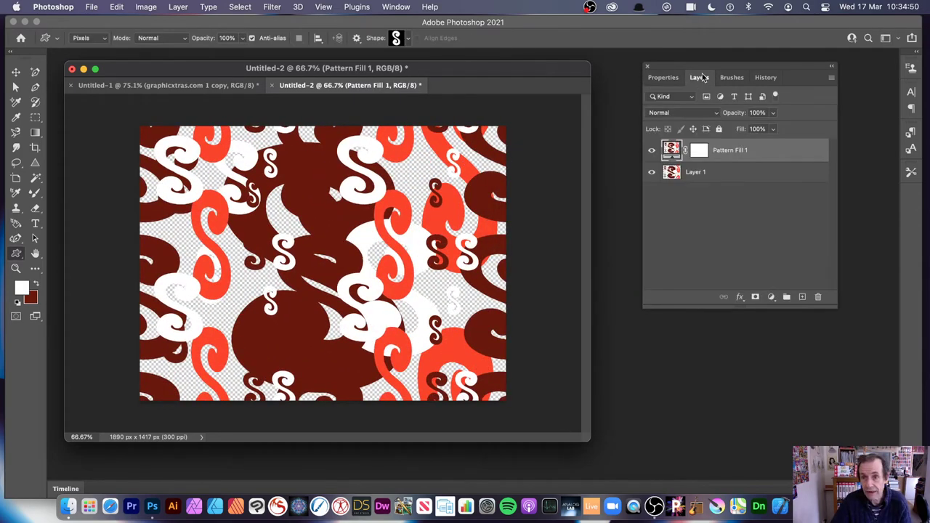
left_click(399, 7)
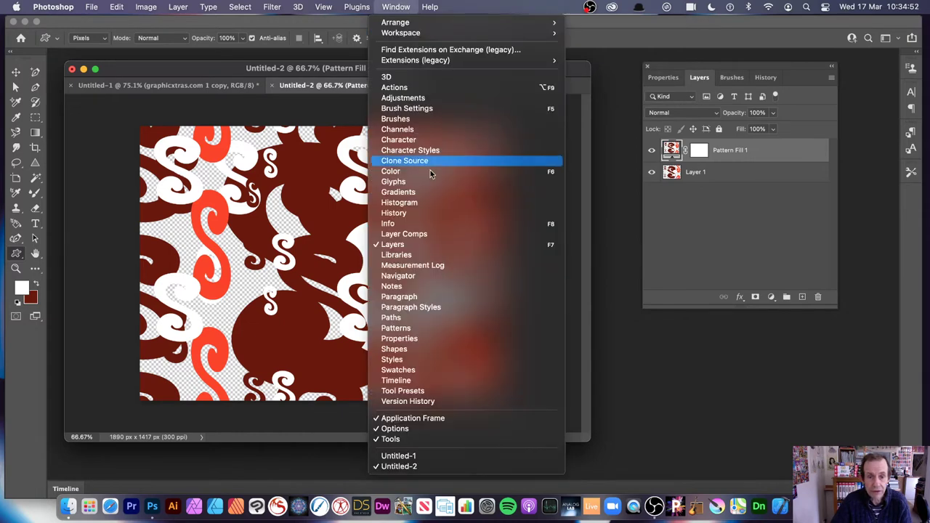
left_click(683, 149)
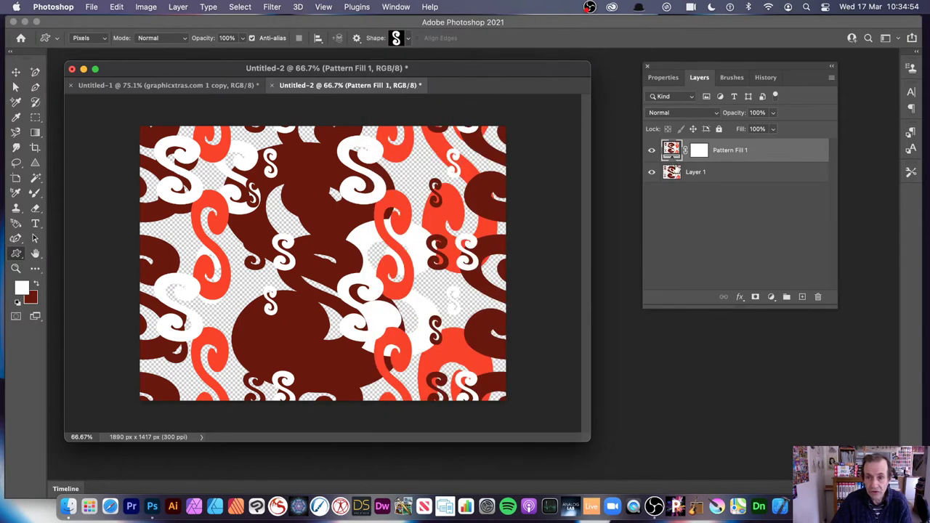
left_click(178, 6)
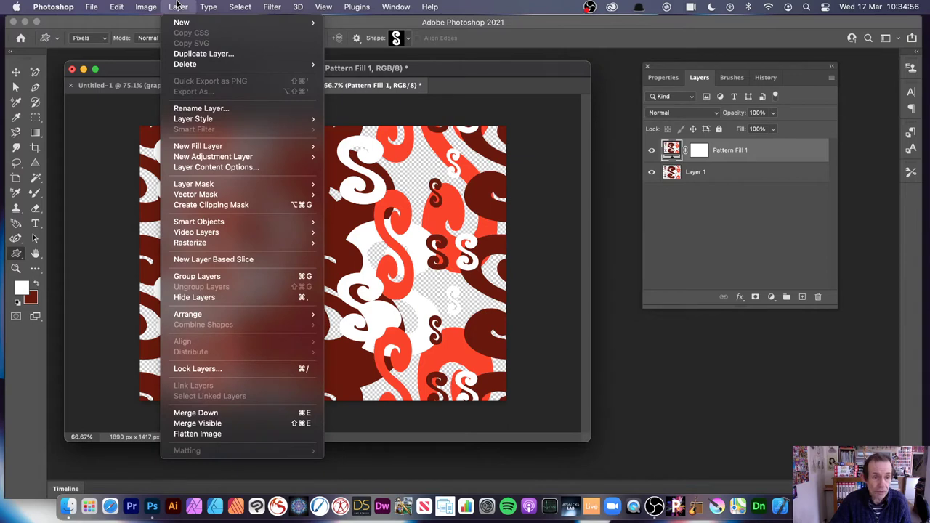
left_click(202, 53)
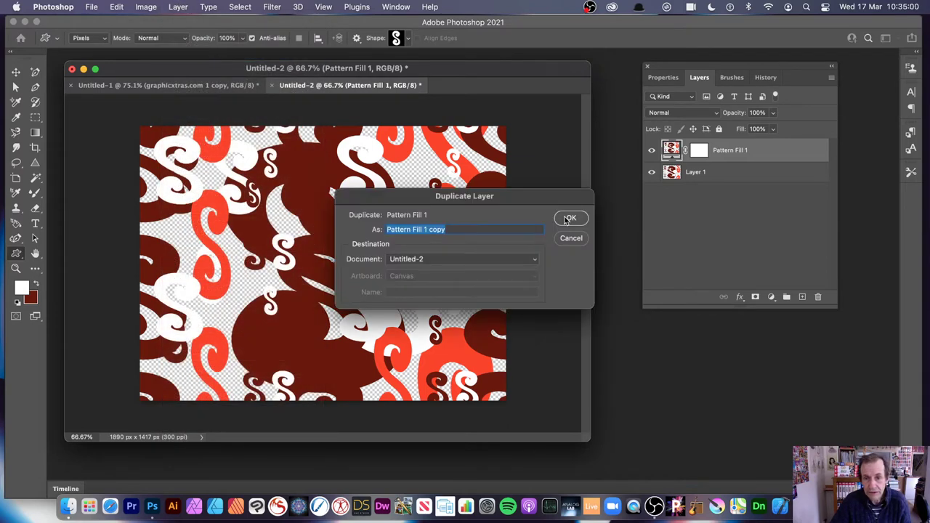
left_click(568, 219)
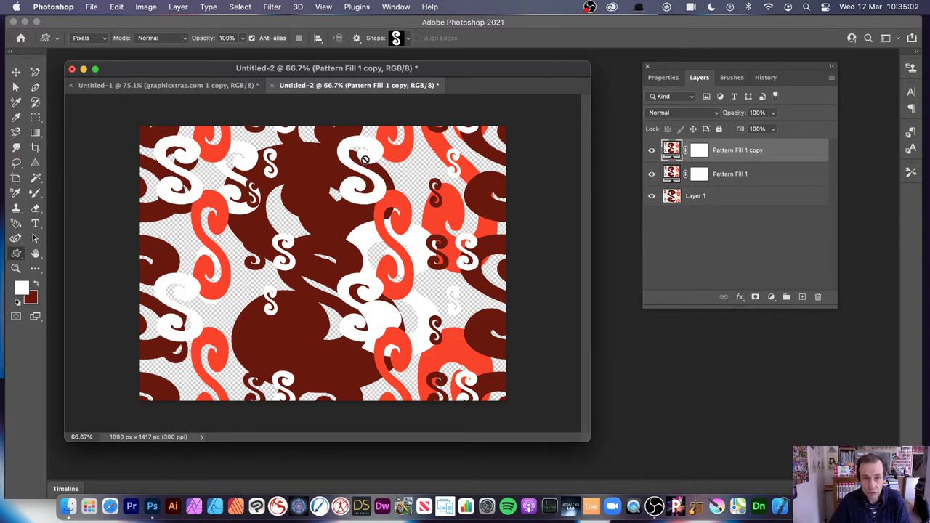
Step: Set the Pattern Fill 1 copy layer's scale to 25% and reposition its pattern on the canvas
left_click(16, 72)
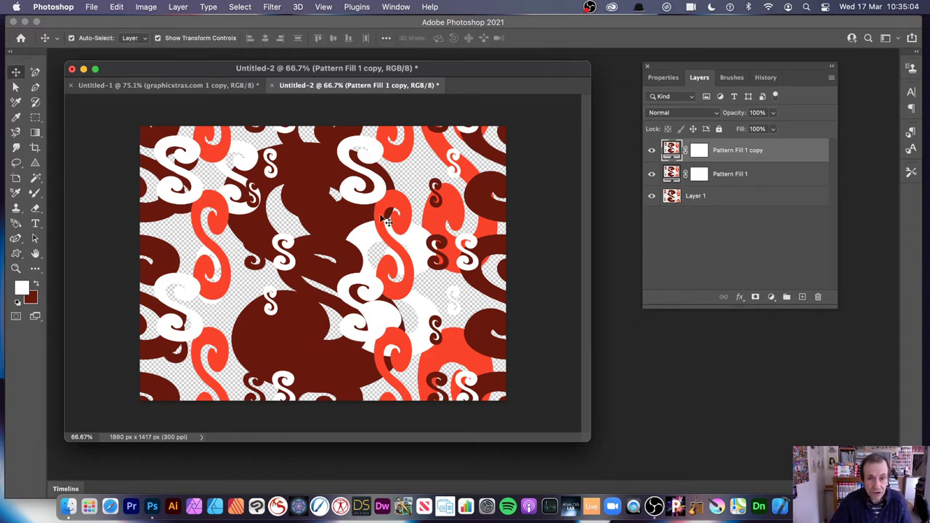
double_click(672, 149)
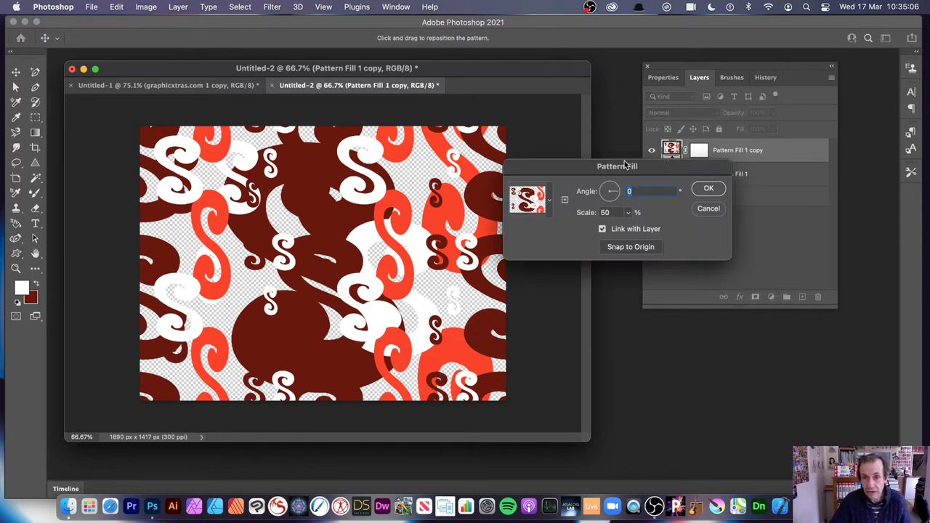
left_click_drag(581, 165, 356, 176)
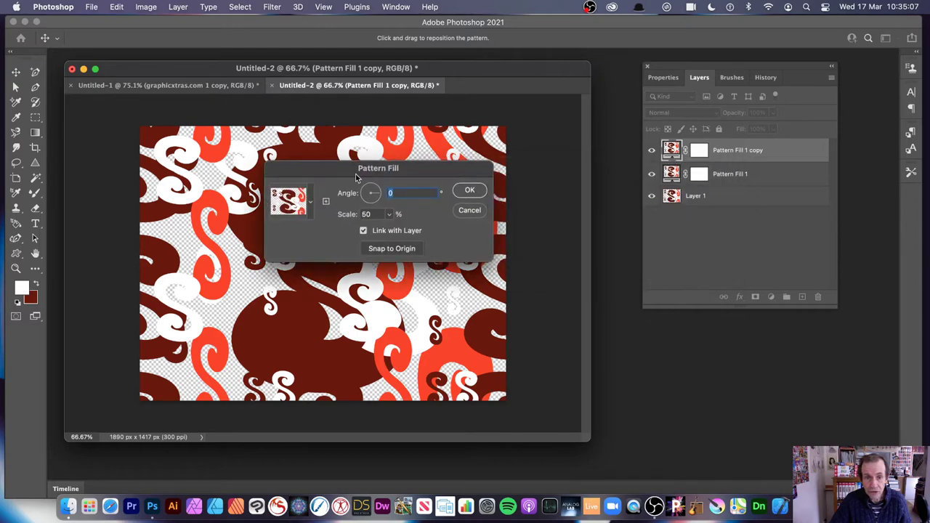
left_click(356, 213)
type("25")
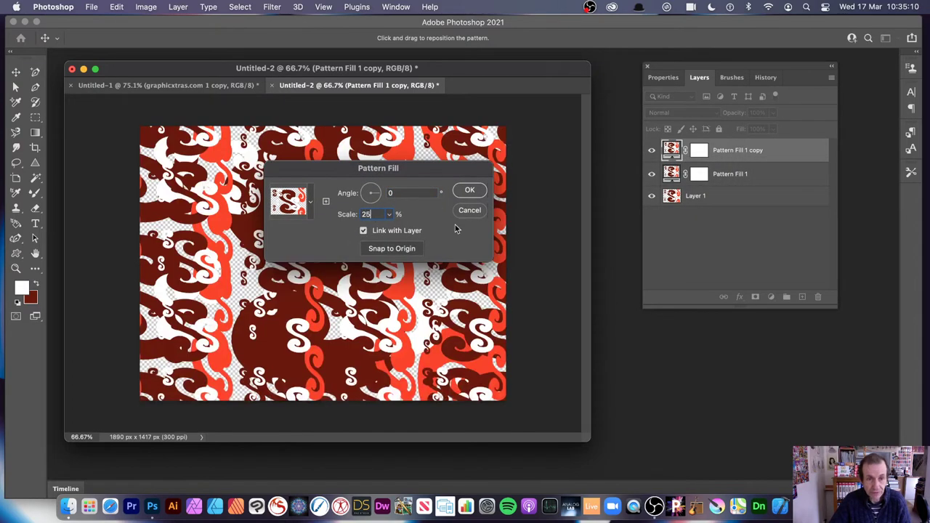
left_click_drag(341, 174, 489, 189)
left_click_drag(294, 292, 229, 274)
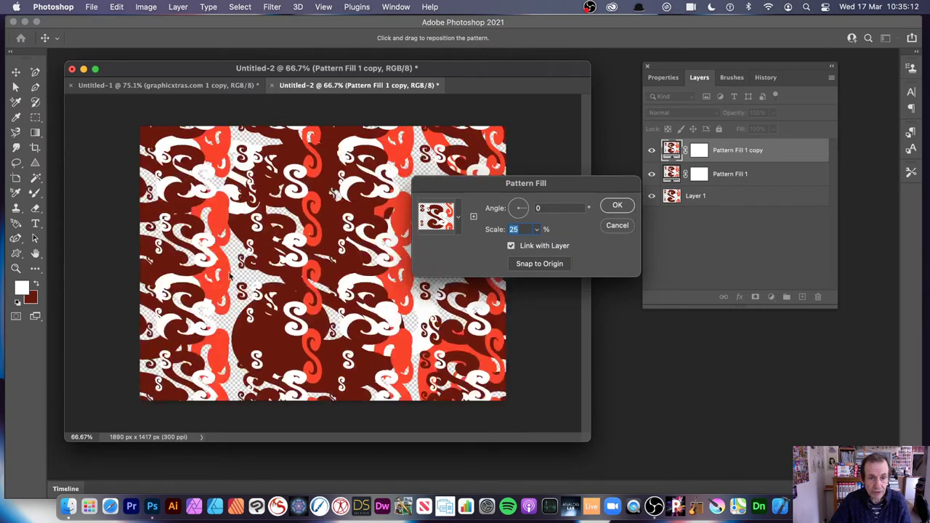
left_click_drag(288, 299, 688, 225)
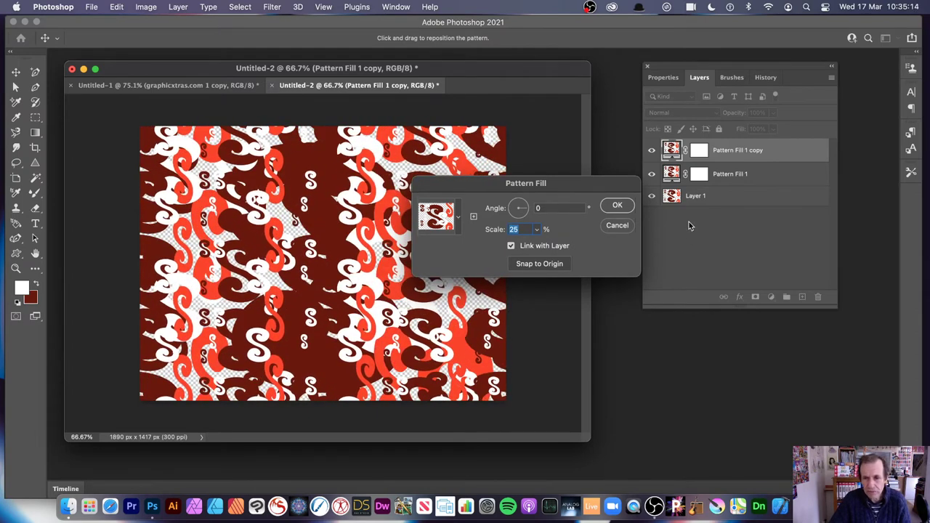
left_click(618, 206)
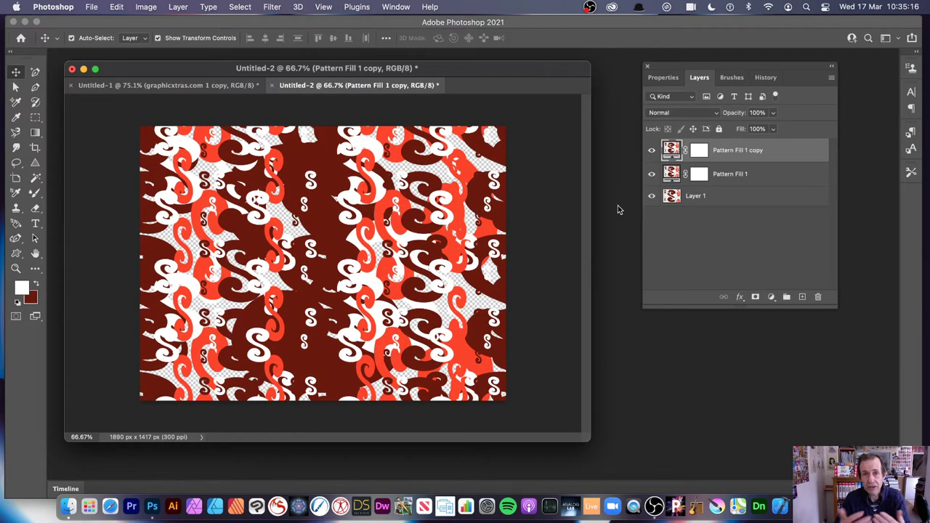
Step: Undo the pattern fill layers and the swirl drawing until only an empty Layer 1 is left
key("super+z")
key("super+z")
key("super+z")
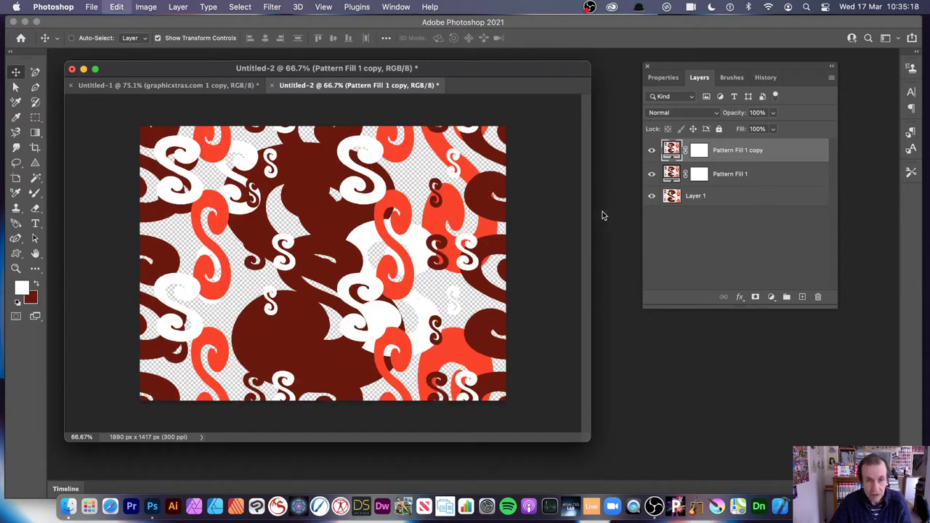
key("super+z")
key("super+z")
key("super+z")
key("super+z")
key("super+z")
key("super+z")
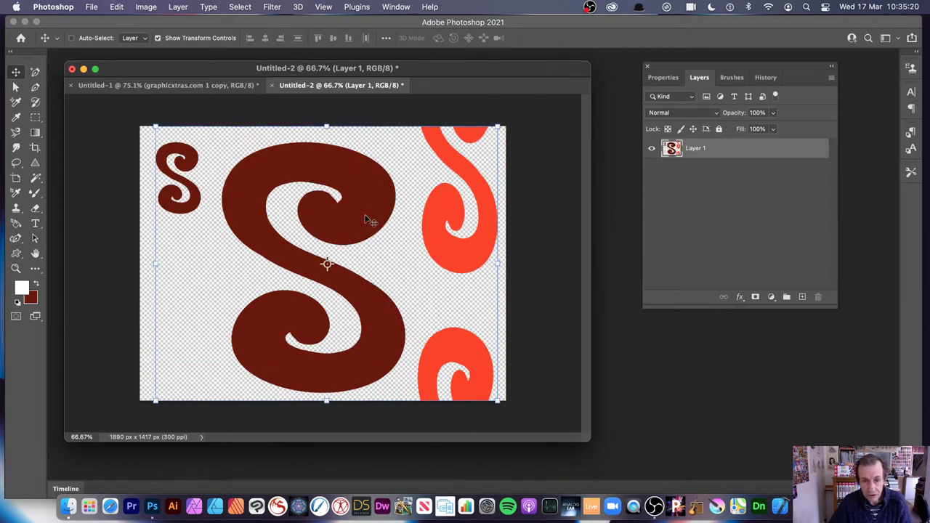
key("super+z")
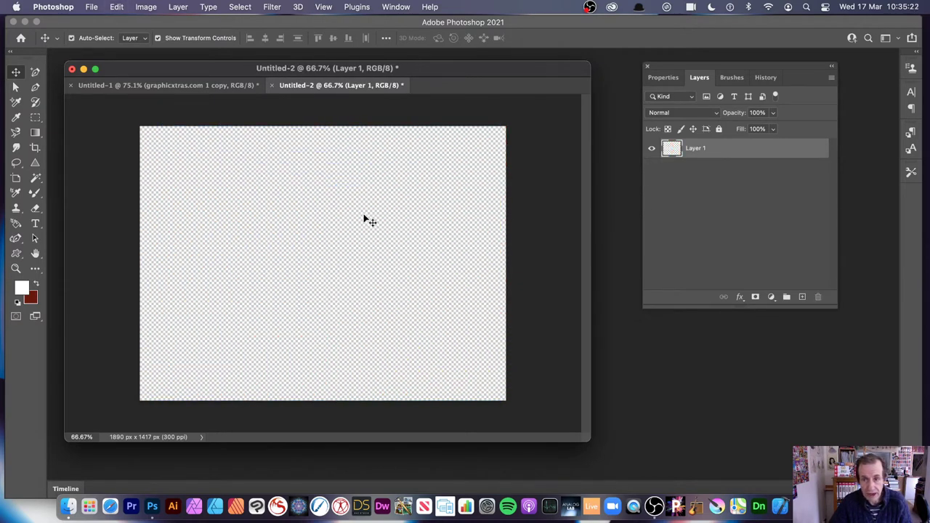
Step: Choose the curled spiral from the GX64_Embellish7_001 group for the Custom Shape tool and set its mode to Difference
left_click(15, 255)
left_click(17, 254)
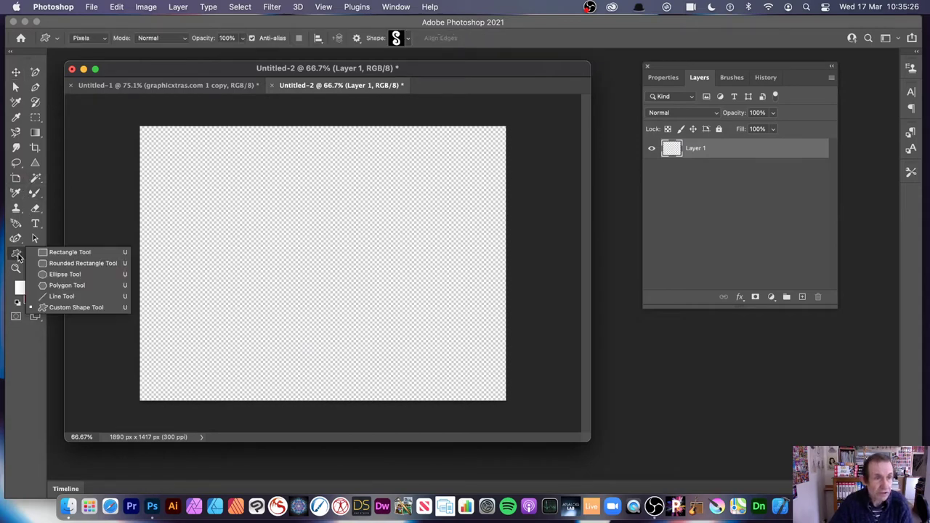
left_click(408, 38)
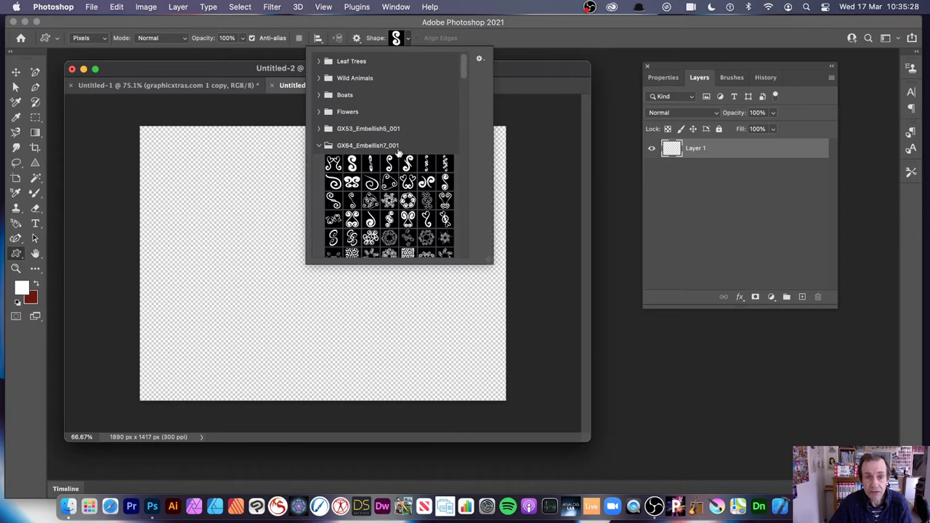
left_click(336, 183)
left_click(534, 69)
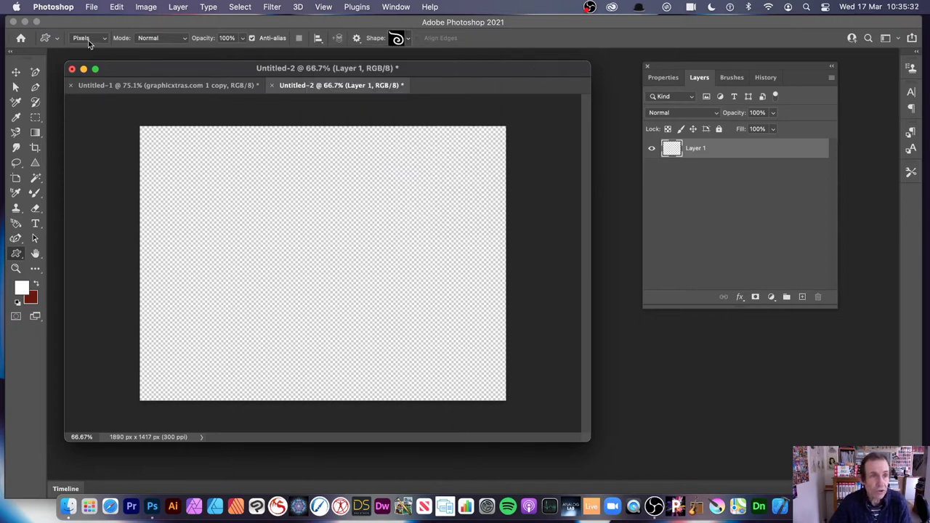
left_click(159, 40)
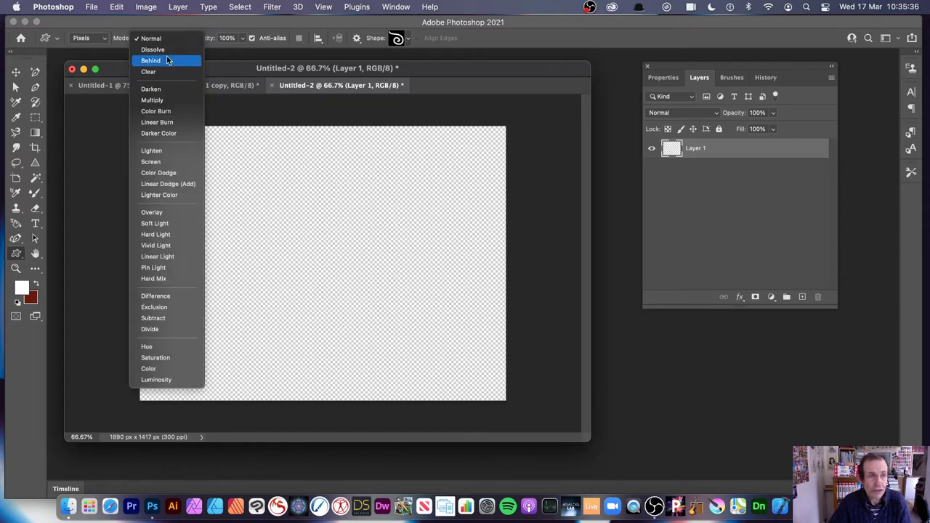
left_click(160, 296)
Step: Set the foreground colour to dark olive and draw three large overlapping spirals across the middle of the canvas
left_click(20, 289)
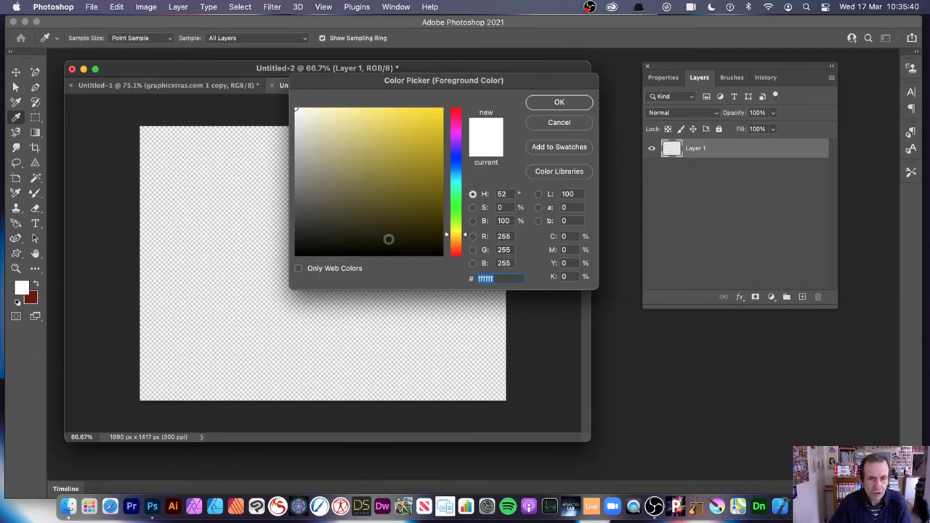
left_click(394, 208)
left_click(404, 199)
left_click(557, 100)
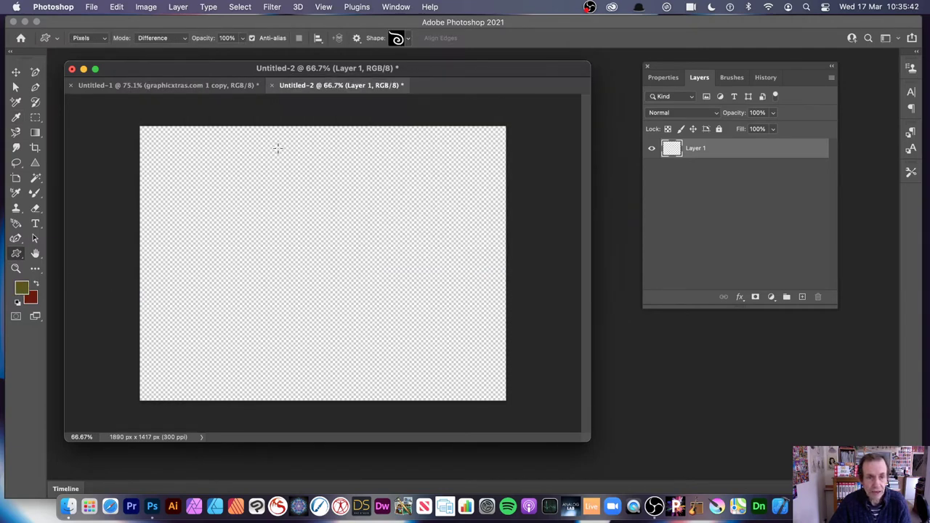
left_click_drag(278, 148, 433, 366)
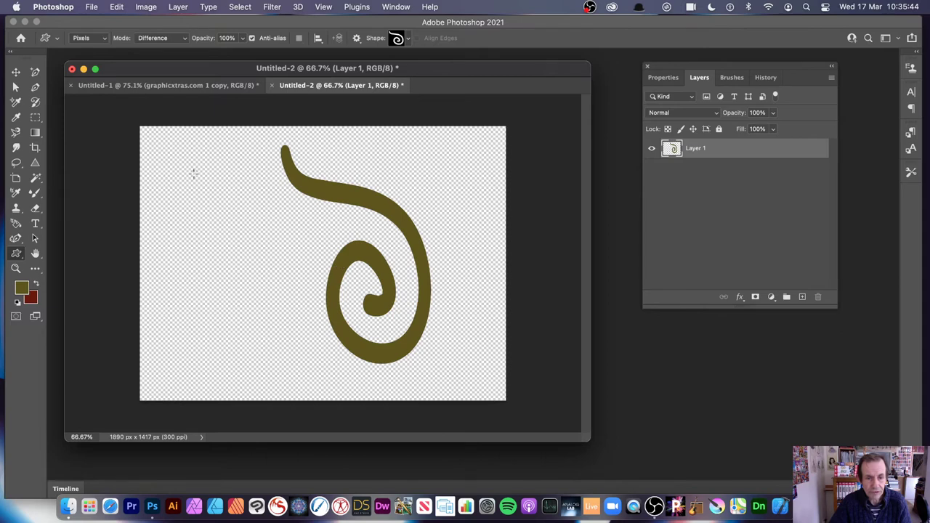
left_click_drag(226, 144, 417, 344)
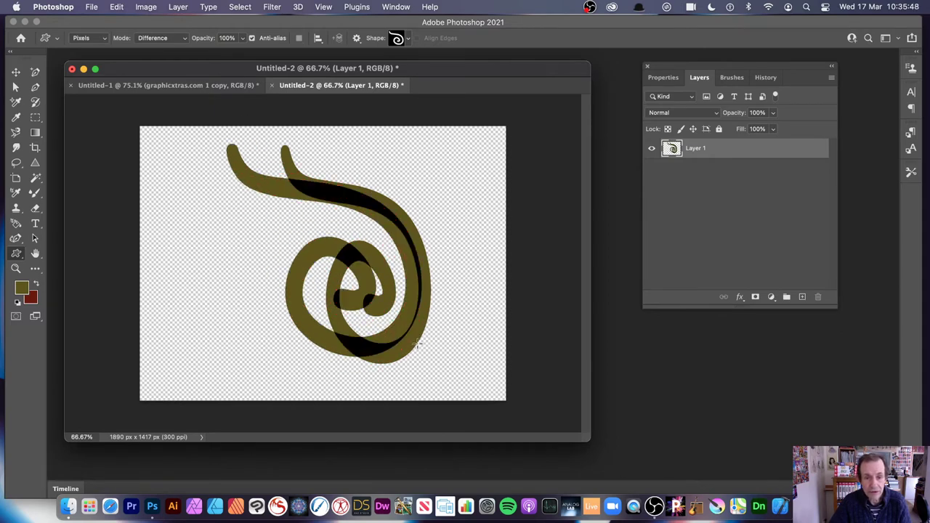
left_click_drag(183, 175, 345, 372)
Step: Reapply the last Offset filter to the olive spirals and draw another large olive spiral in the central gap
left_click(273, 7)
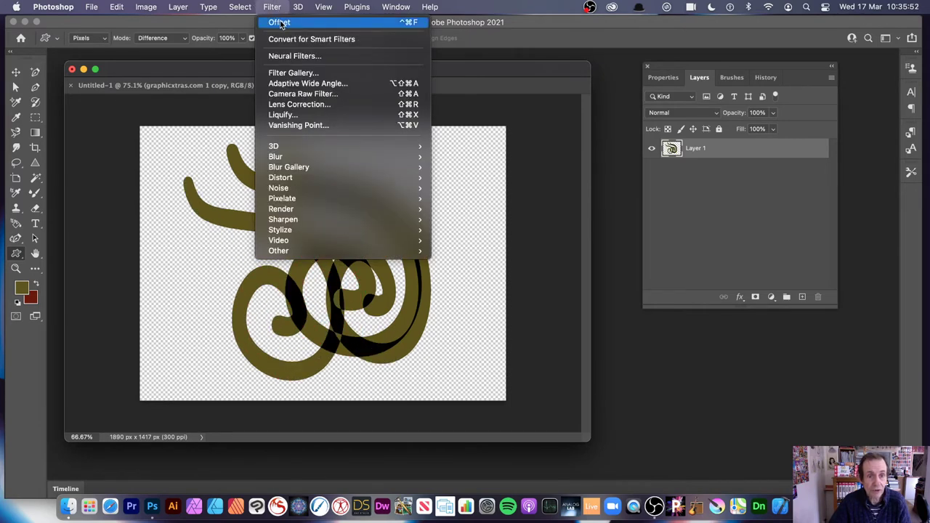
left_click(280, 23)
left_click_drag(229, 140, 395, 324)
Step: Change the foreground colour to bright yellow and draw a spiral overlapping the central olive one
left_click(20, 288)
left_click(359, 155)
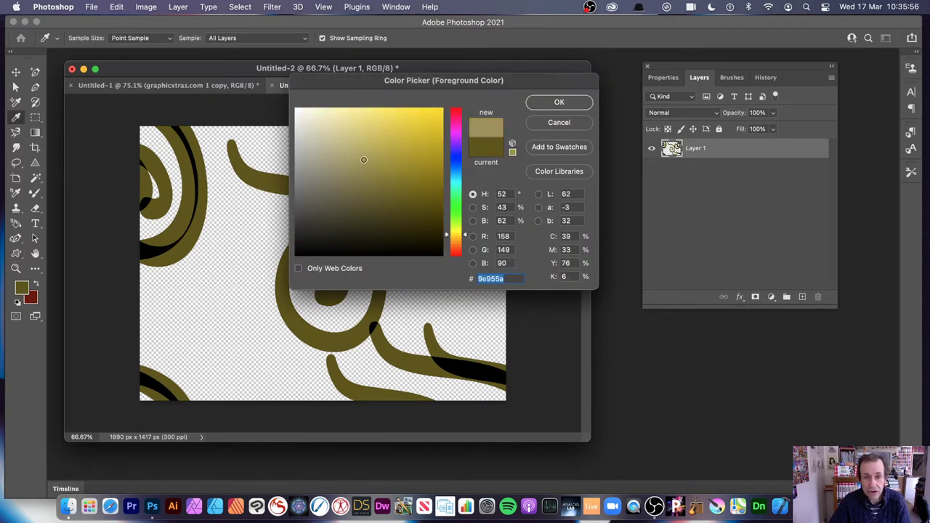
left_click(409, 129)
left_click(549, 103)
left_click_drag(202, 157, 338, 345)
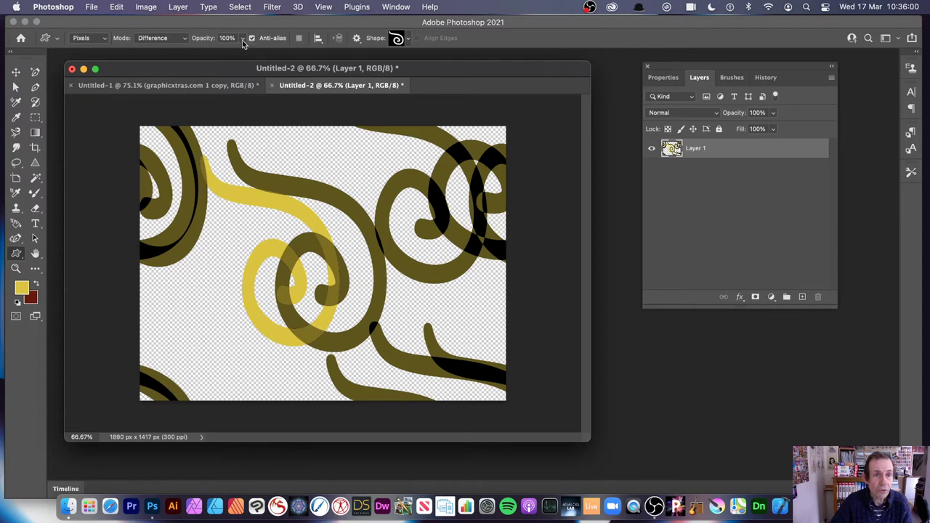
Step: Lower the shape tool's opacity to 28% and draw five faint yellow spirals of varying size over the artwork
left_click_drag(242, 39, 204, 55)
left_click_drag(191, 151, 285, 323)
left_click_drag(169, 293, 231, 373)
left_click_drag(311, 149, 449, 354)
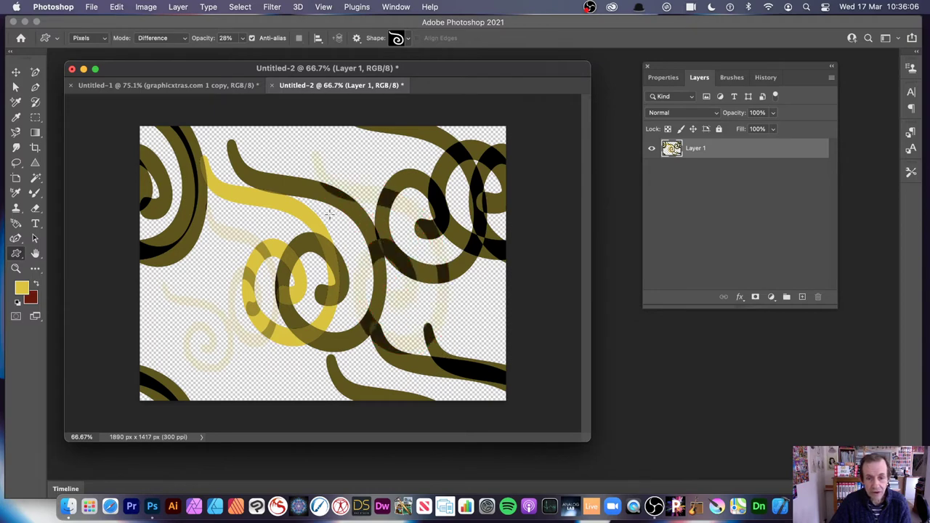
left_click_drag(322, 138, 395, 241)
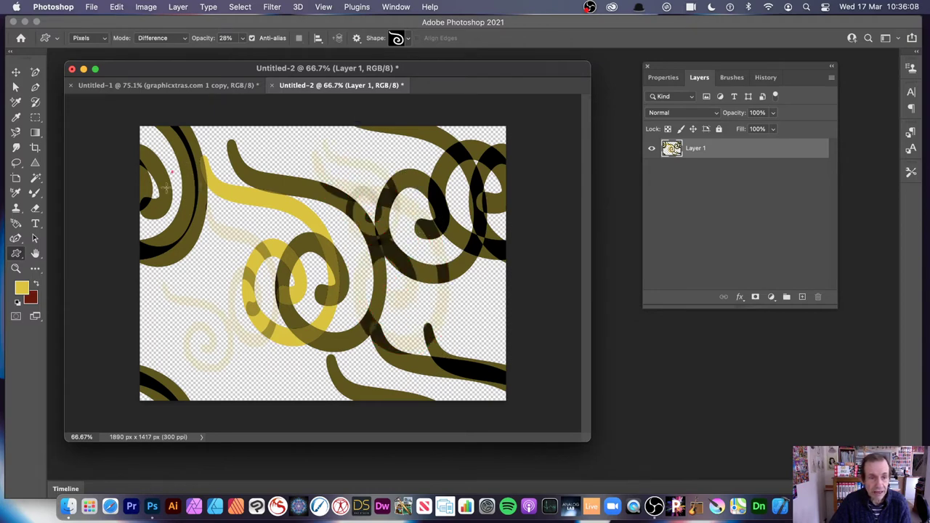
left_click_drag(172, 172, 276, 385)
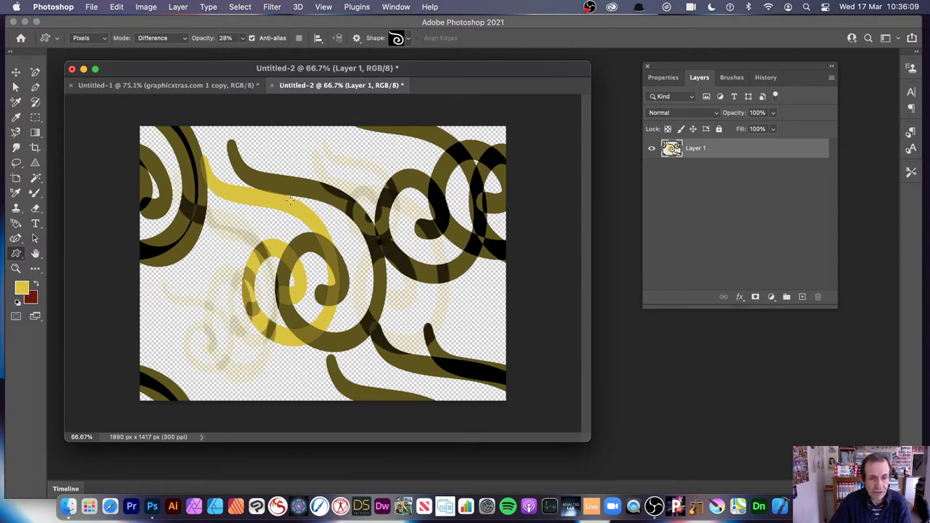
Step: Define the spiral artwork as a new pattern with the suggested name and reapply the last Offset filter to Layer 1
left_click(115, 7)
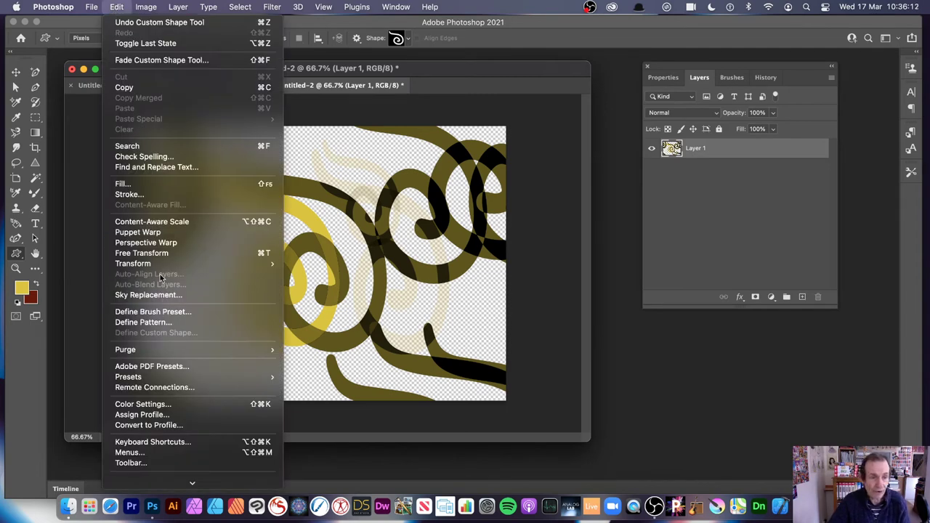
left_click(161, 323)
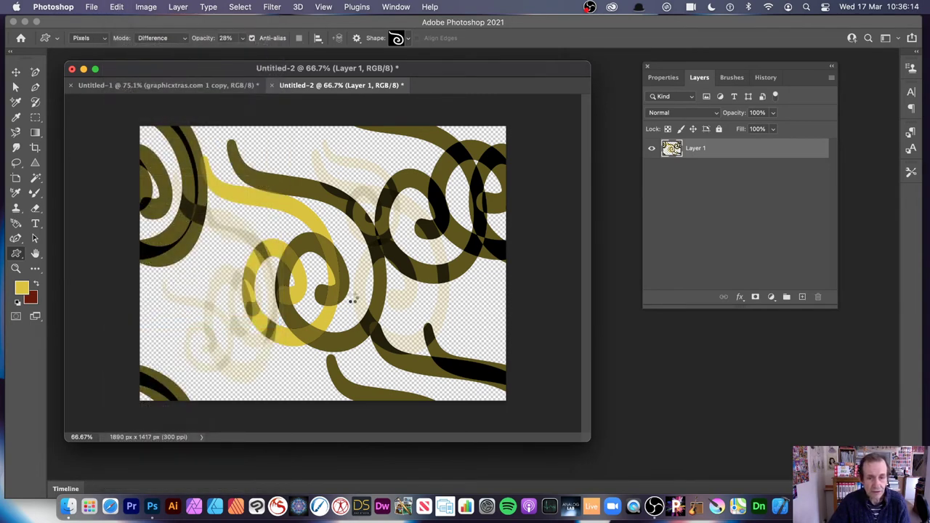
left_click(591, 248)
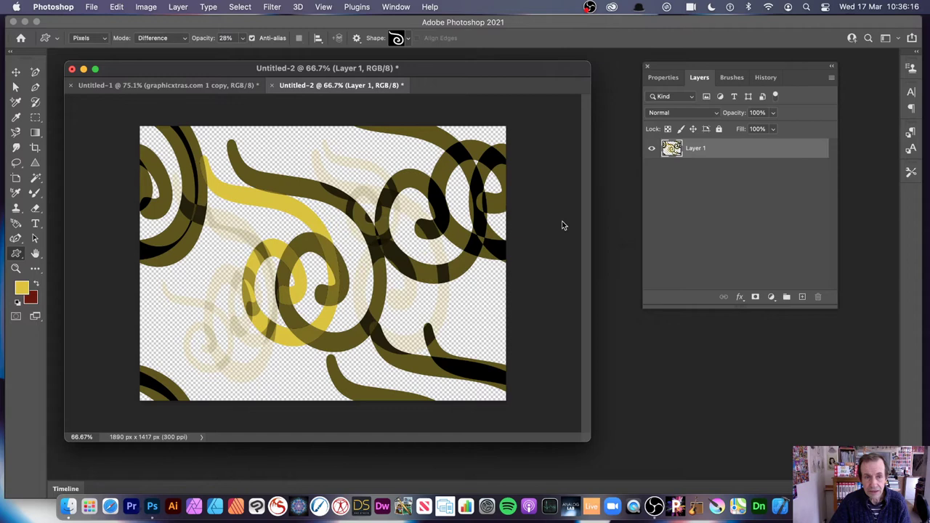
left_click(273, 8)
left_click(278, 25)
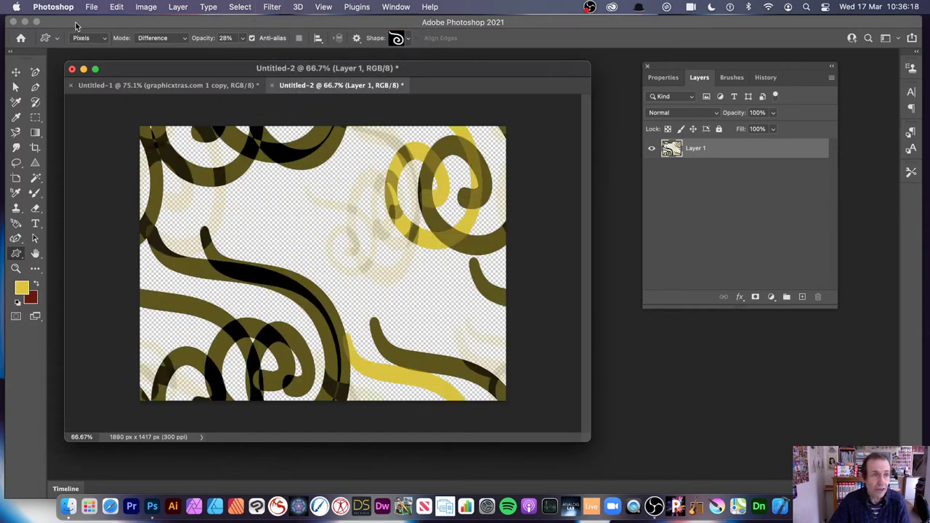
Step: Switch the Custom Shape tool to Shape mode and draw a yellow spiral of about 624 by 915 px near the canvas centre
left_click(78, 40)
left_click(82, 16)
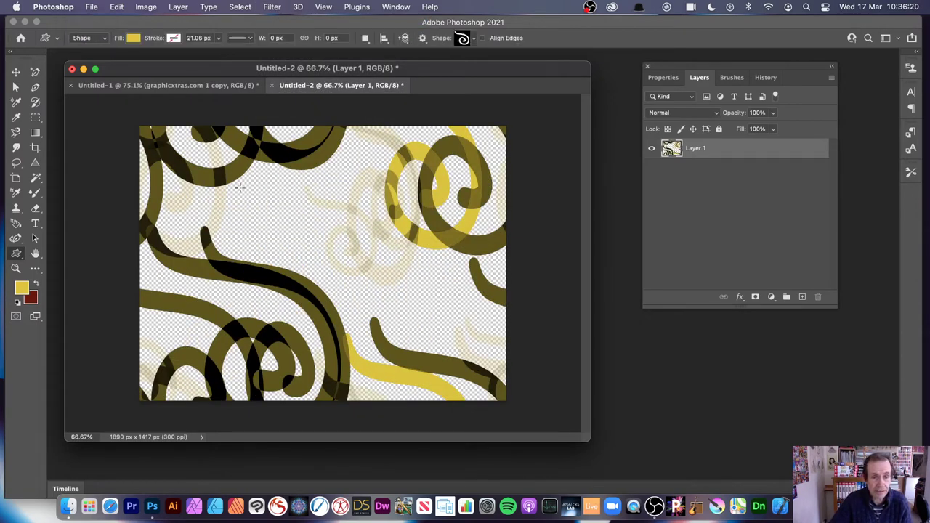
left_click_drag(225, 167, 349, 347)
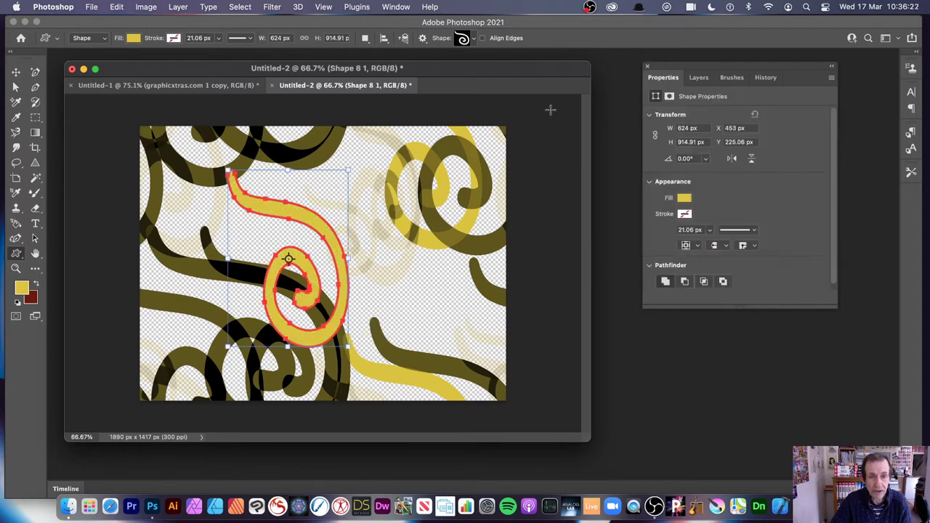
Step: Set the new spiral shape layer's blend mode to Darken and its opacity to 73%
left_click(705, 80)
left_click(689, 114)
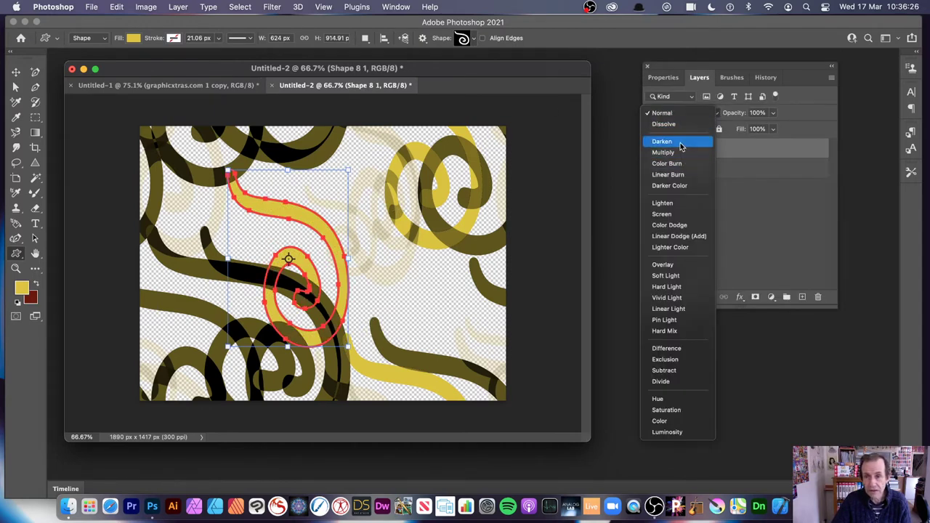
left_click(680, 146)
left_click(774, 114)
left_click_drag(761, 129, 759, 127)
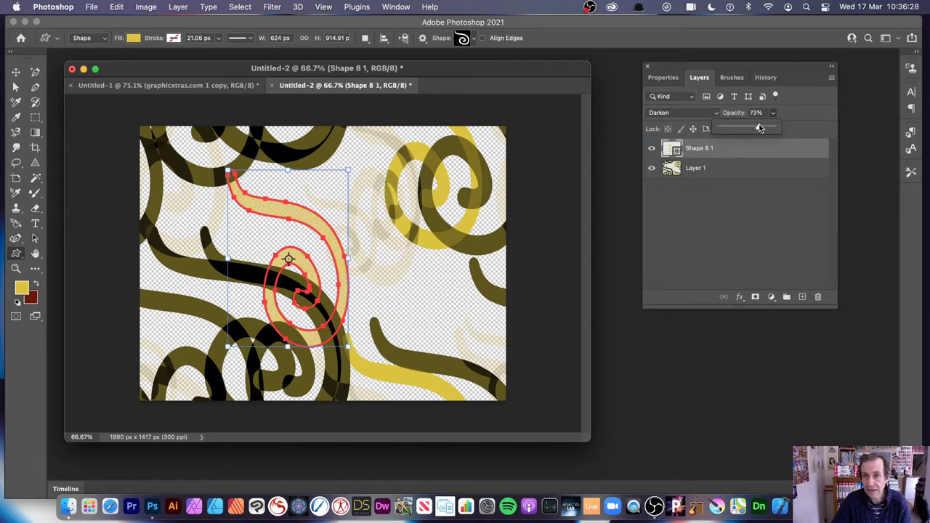
Step: Nudge the yellow spiral slightly up and right, and pull an anchor on its outer right curve outwards with the Direct Selection tool
left_click(15, 72)
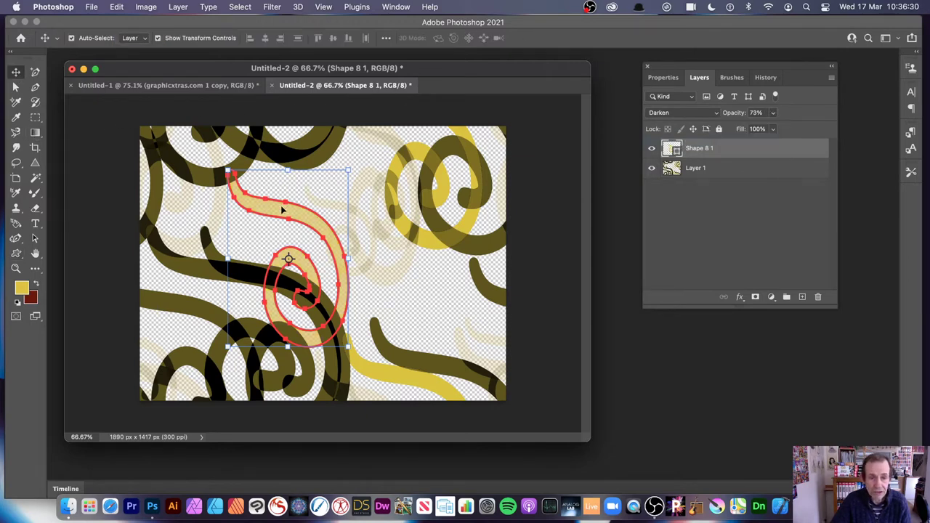
mouse_move(287, 210)
left_mouse_down()
mouse_move(349, 182)
mouse_move(303, 190)
mouse_move(294, 202)
left_mouse_up()
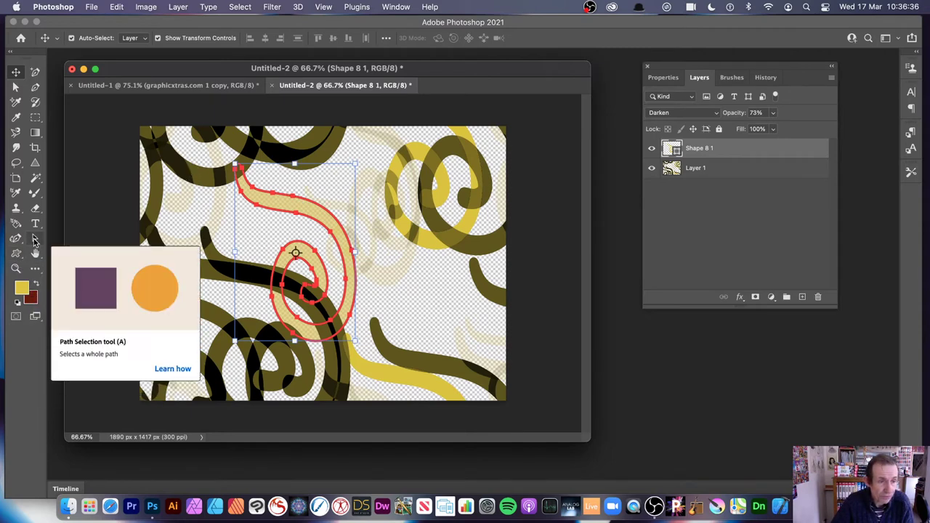
left_click(16, 87)
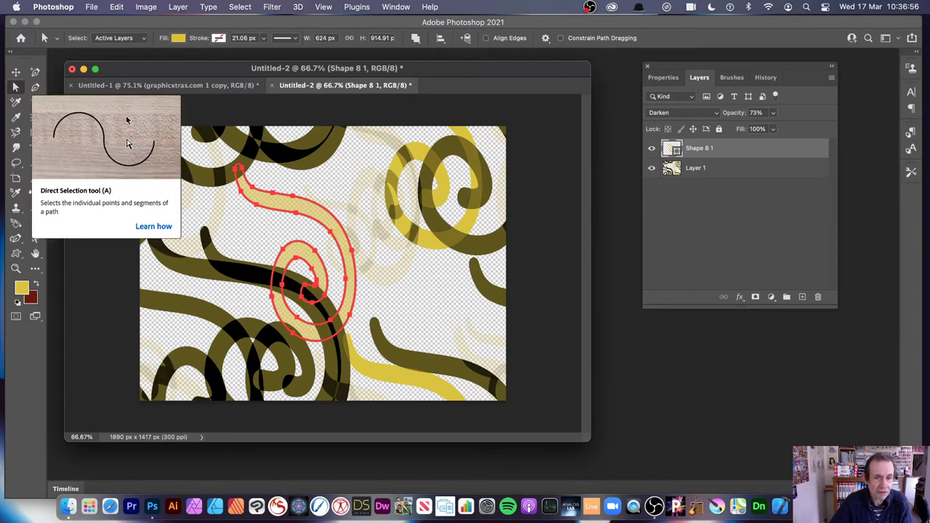
left_click(350, 258)
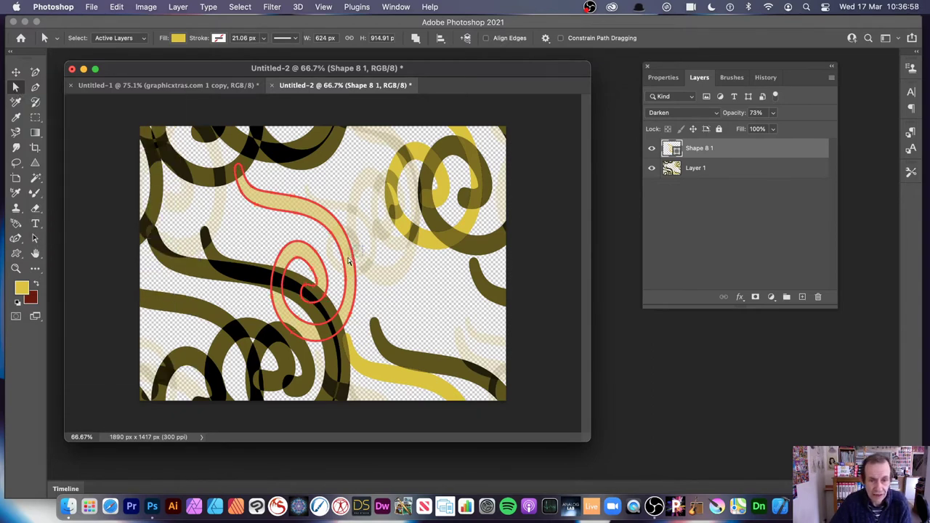
left_click(351, 256)
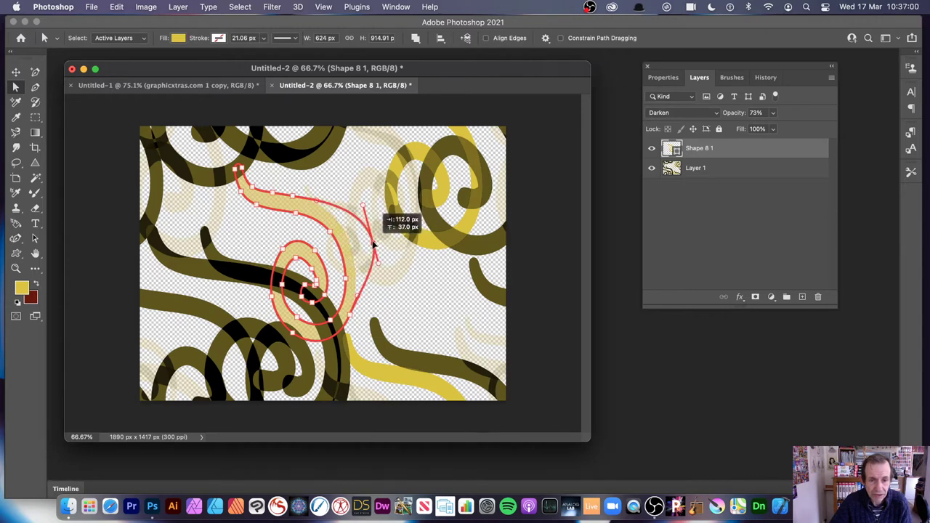
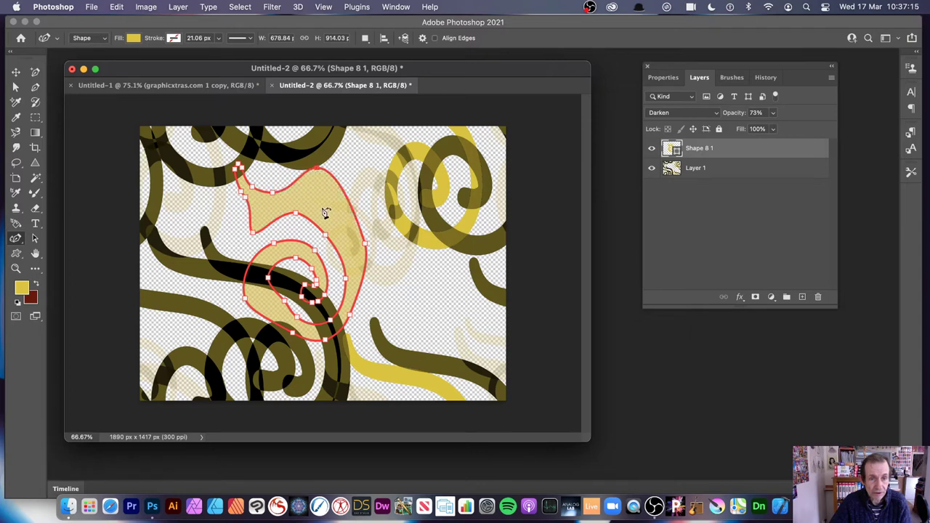
Step: Pull the spiral's outline into spikes at its upper right, lower right and left with the Curvature Pen, and flatten the image
left_click_drag(339, 199, 370, 189)
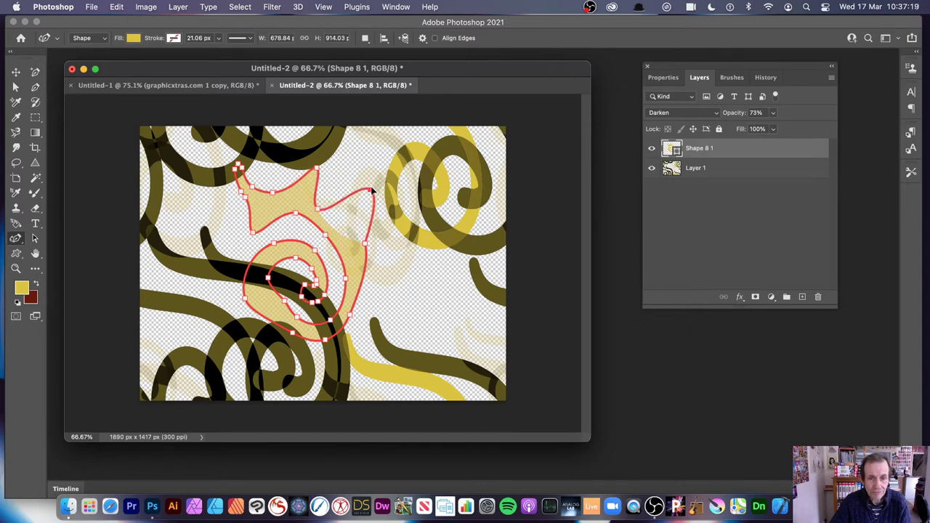
left_click_drag(367, 271, 477, 315)
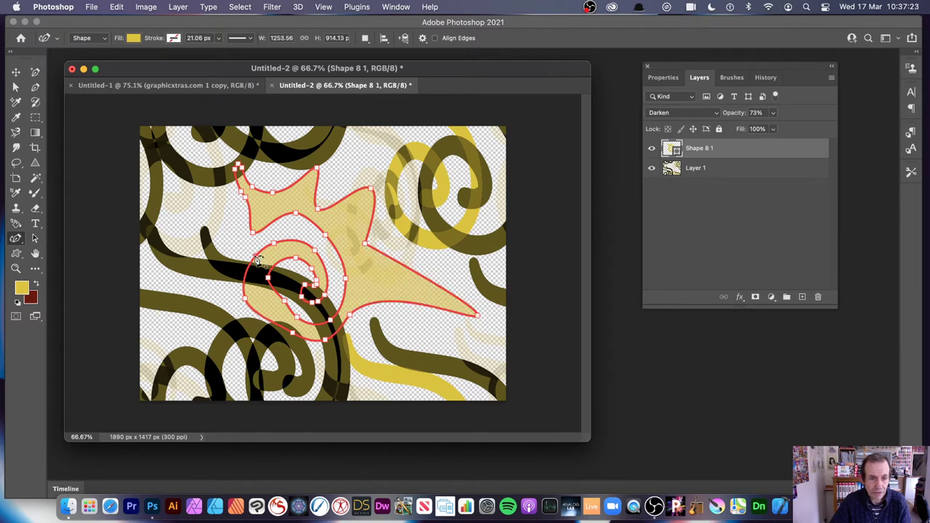
left_click_drag(255, 258, 152, 318)
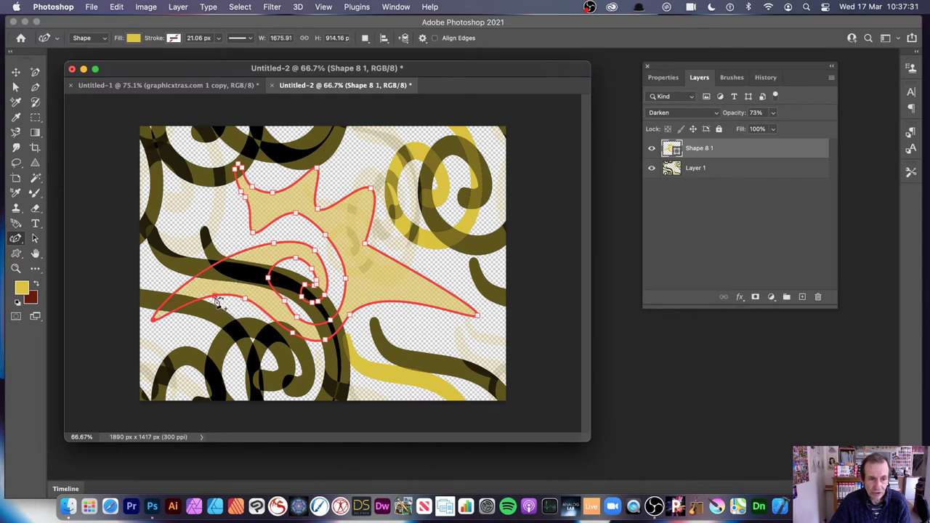
left_click(175, 8)
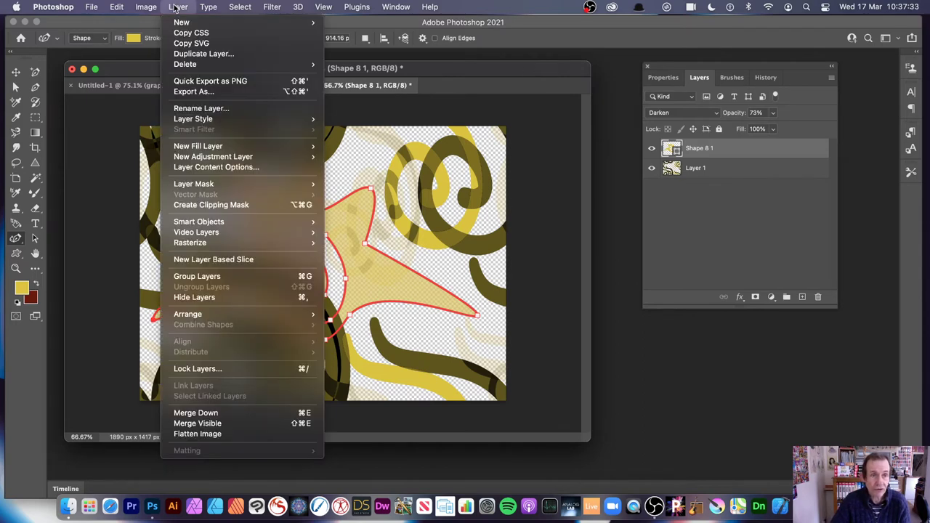
left_click(242, 434)
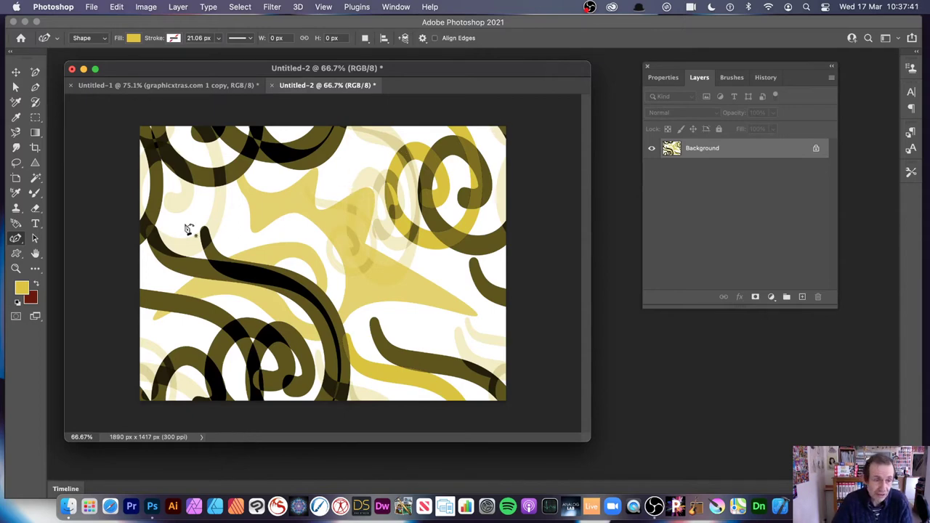
Step: Choose the S-shaped scroll from the GX64_Embellish7_001 custom shapes and draw it with a red fill, about 554 by 954 px, right of centre
left_click(16, 253)
left_click(470, 38)
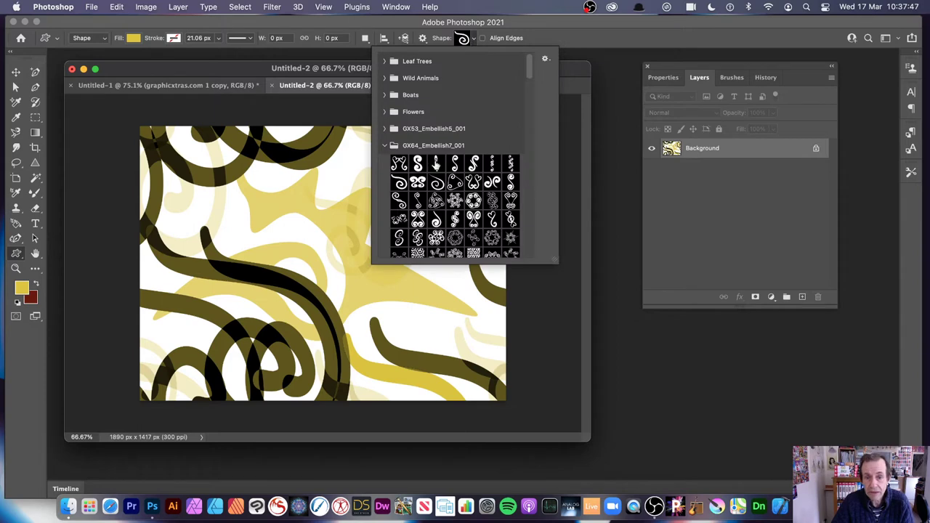
left_click(452, 166)
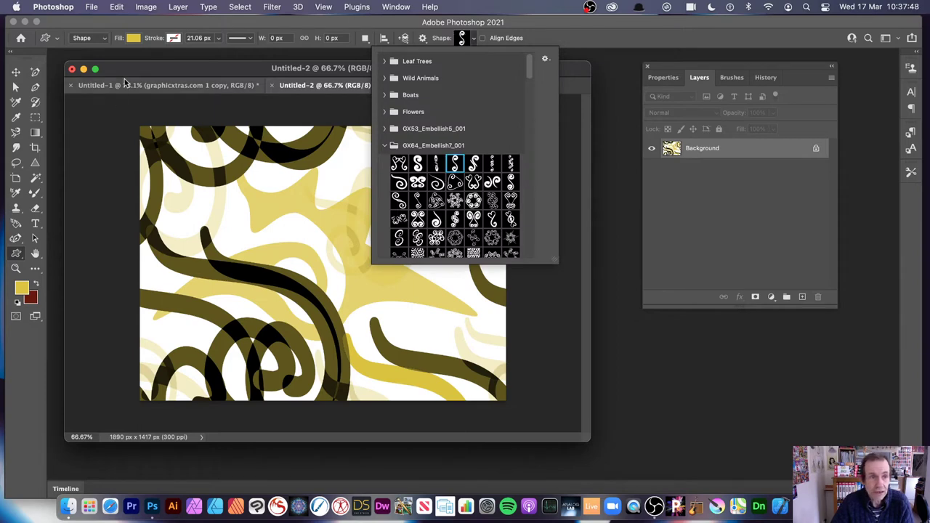
left_click(137, 38)
left_click(154, 100)
left_click_drag(318, 161, 425, 347)
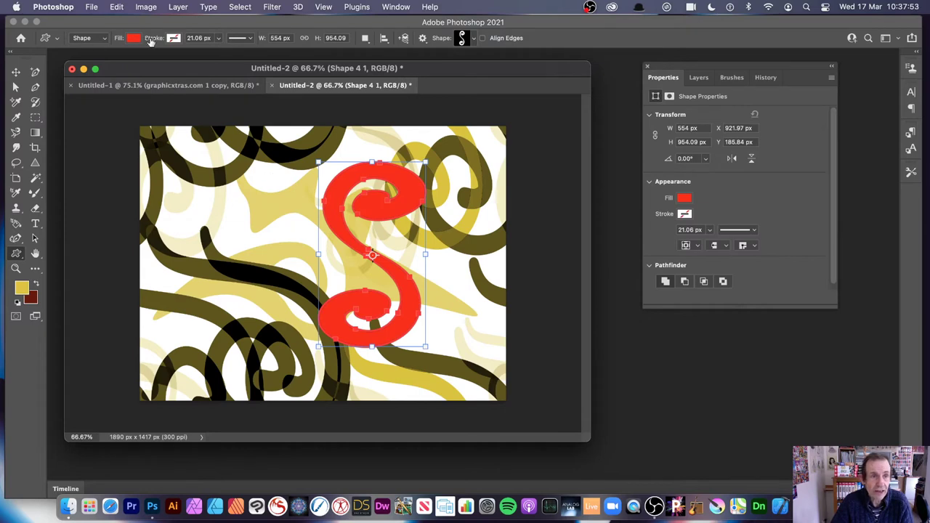
Step: Set the red S shape layer's blend mode to Difference and stretch the shape to about 1391 by 1154 px
left_click(700, 78)
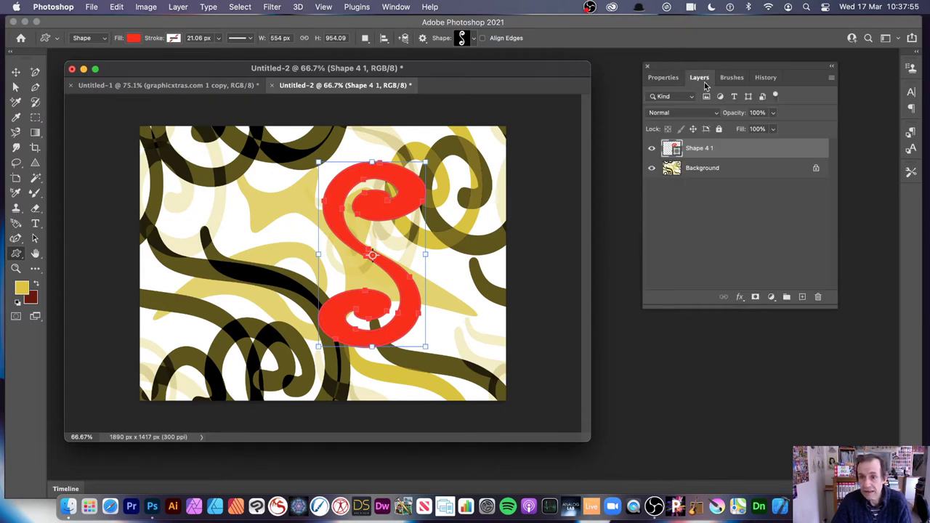
left_click(677, 117)
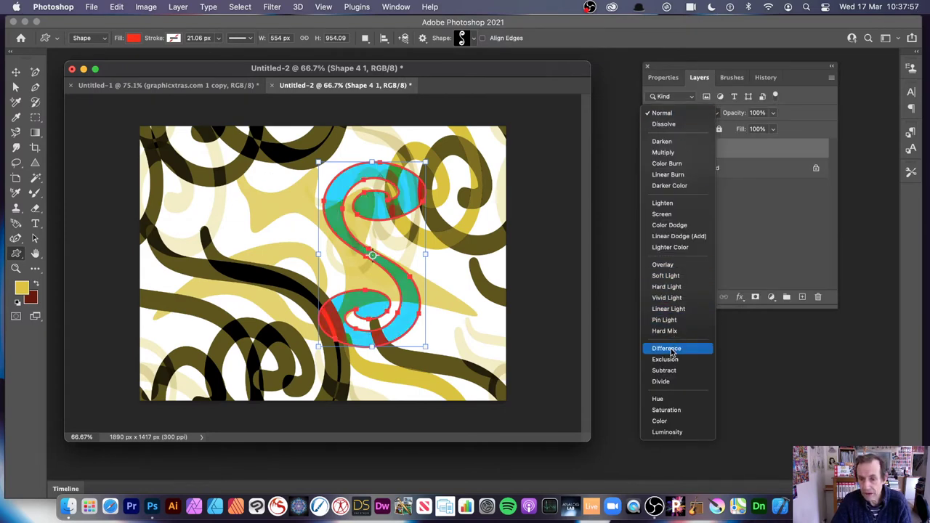
left_click(666, 349)
left_click(16, 72)
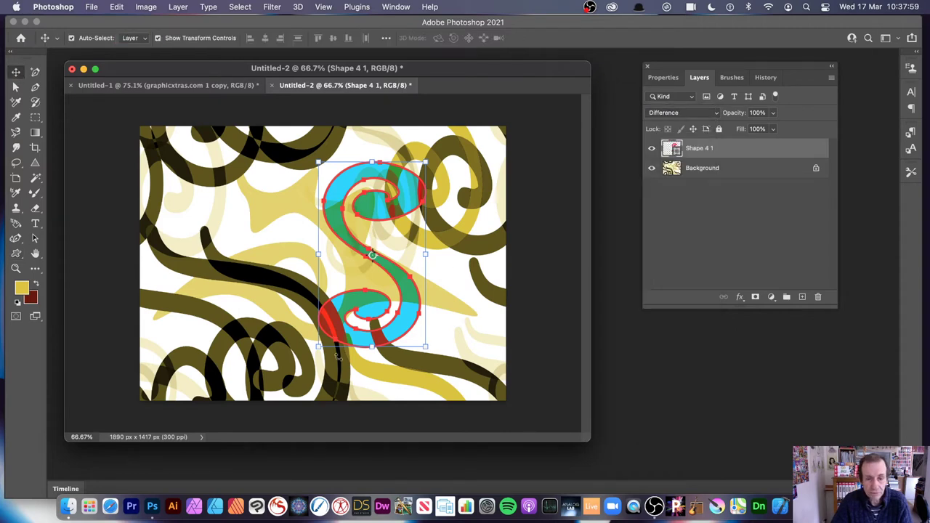
left_click_drag(317, 347, 177, 376)
left_click_drag(427, 163, 446, 152)
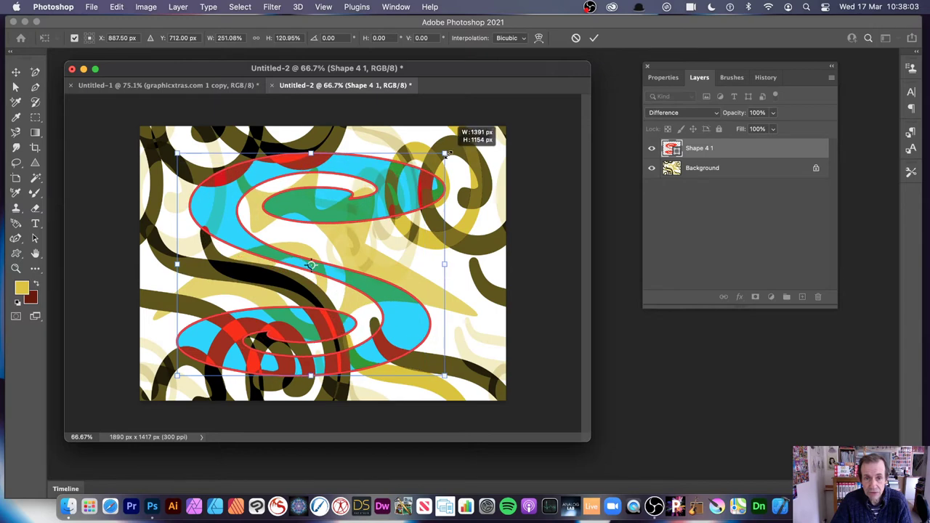
left_click(593, 38)
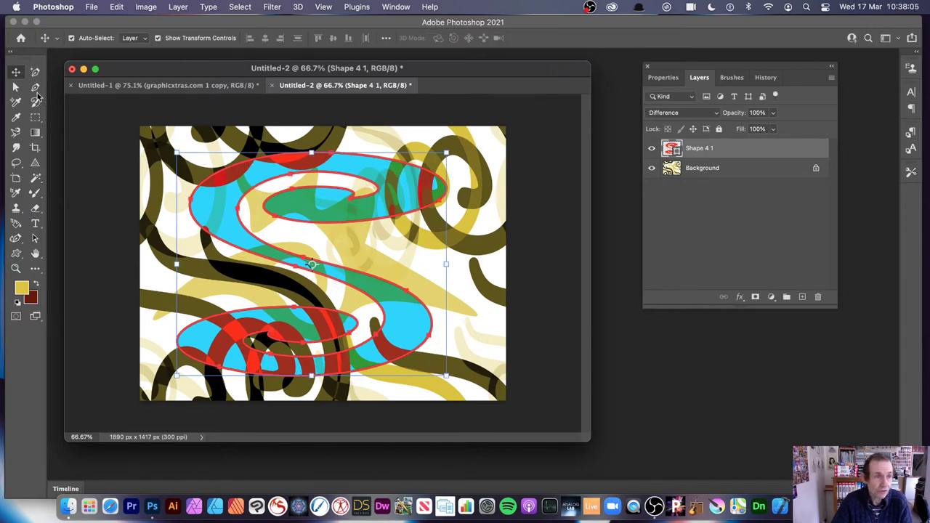
Step: Reshape the S outline: move the upper left curve inwards, raise the top curve, and pull the upper right curve outwards and down
left_click(15, 88)
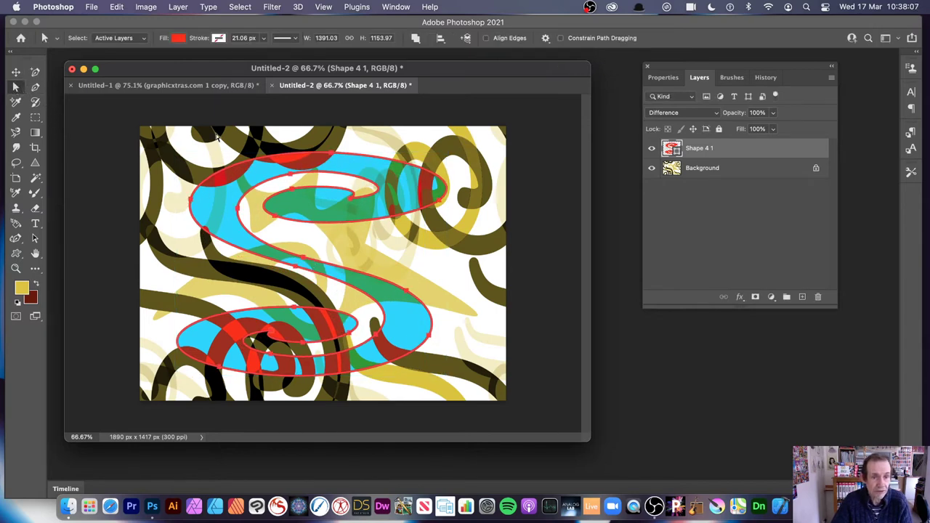
left_click_drag(185, 197, 184, 225)
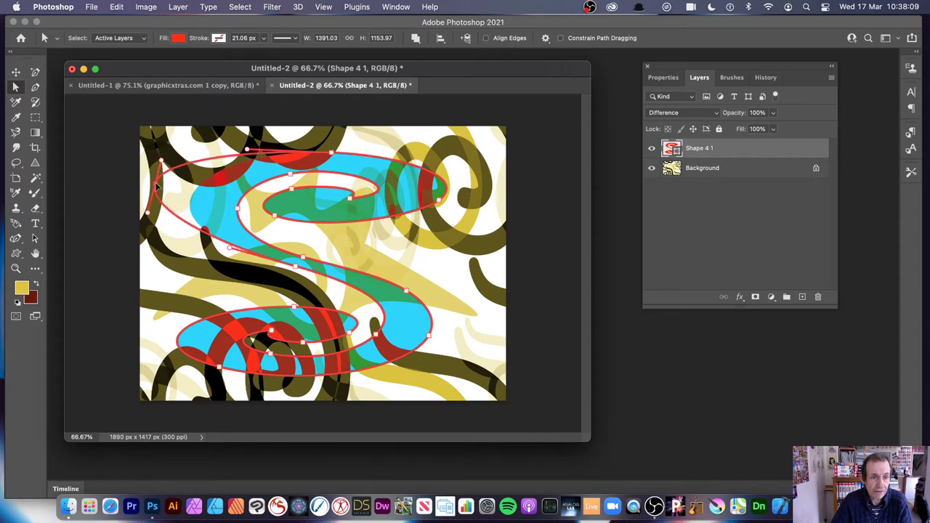
left_click(15, 240)
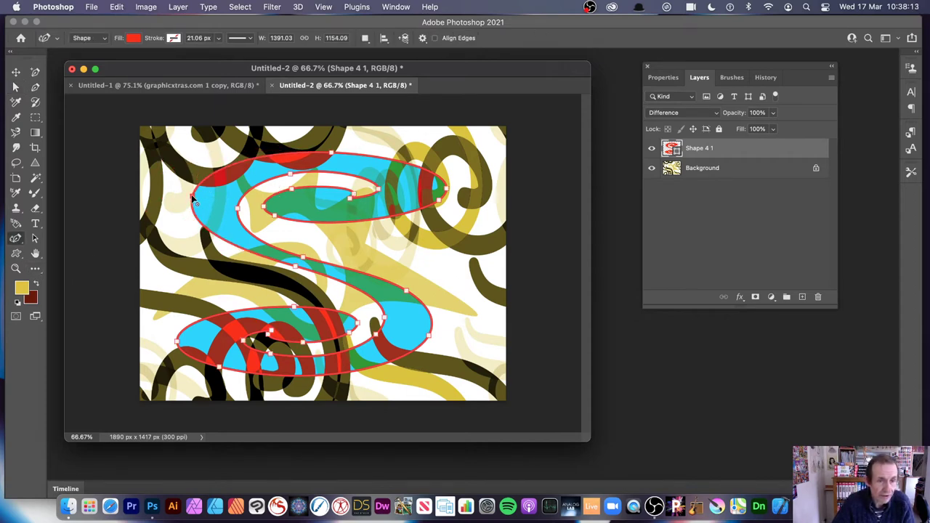
mouse_move(194, 203)
left_mouse_down()
mouse_move(222, 216)
mouse_move(208, 203)
left_mouse_up()
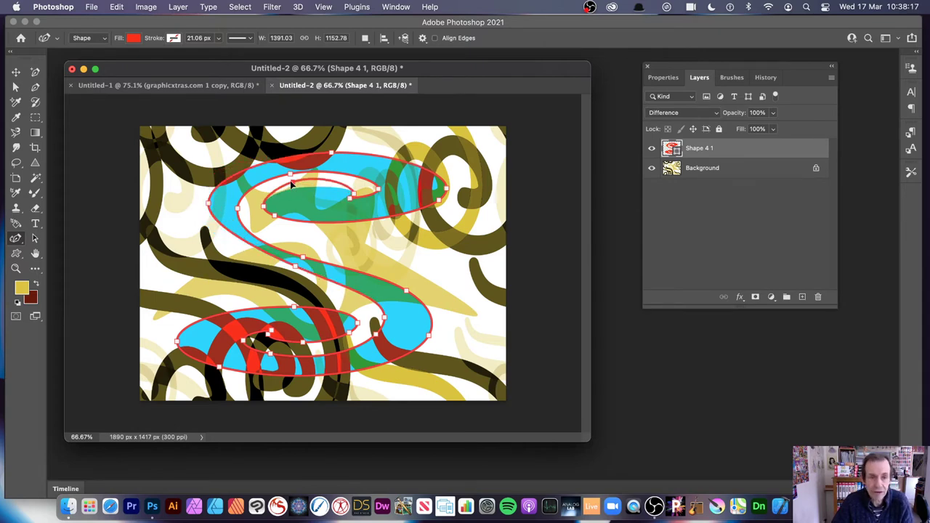
left_click_drag(331, 153, 339, 139)
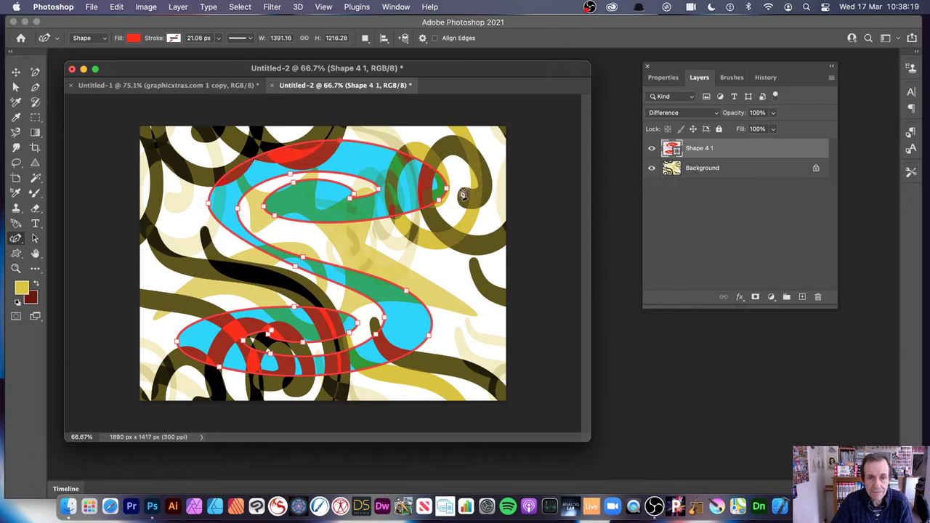
left_click_drag(445, 187, 483, 222)
left_click_drag(425, 215, 420, 263)
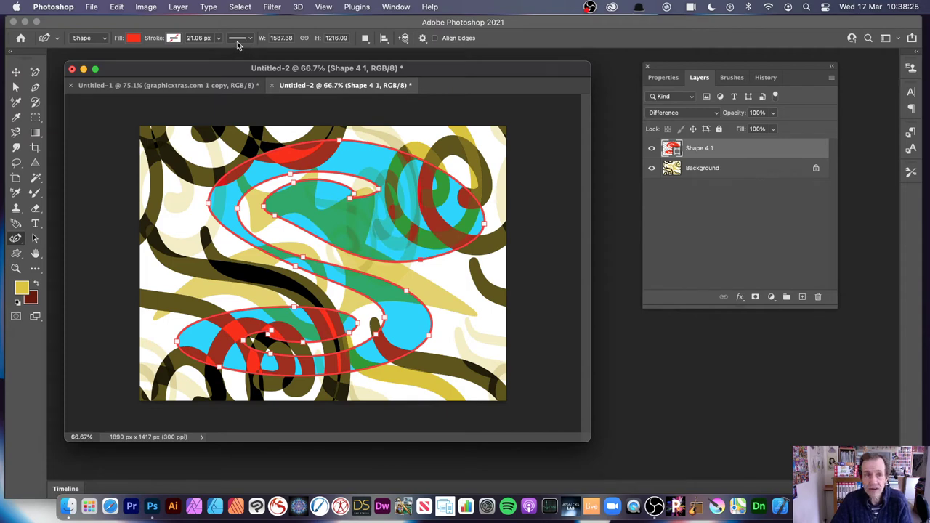
Step: Flatten the image and define the artwork as a new pattern with the suggested name Pattern 52
left_click(183, 6)
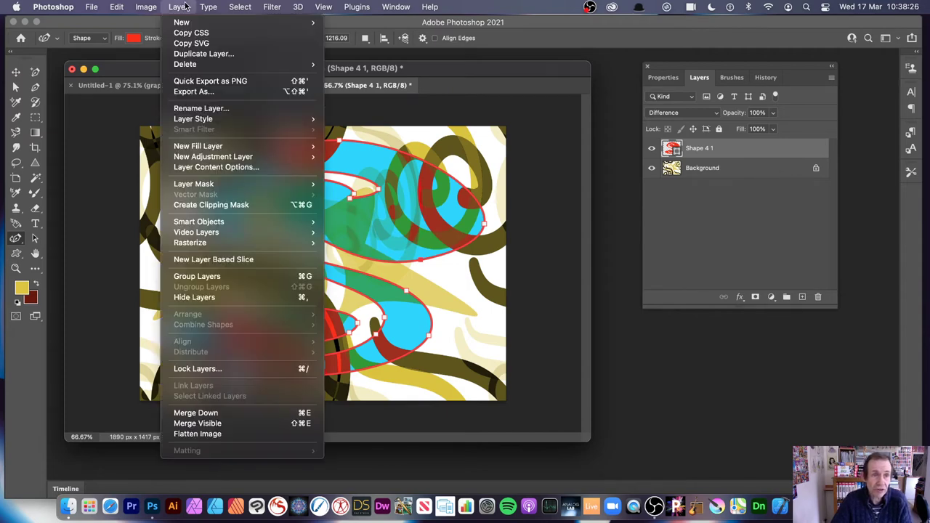
left_click(199, 434)
left_click(118, 7)
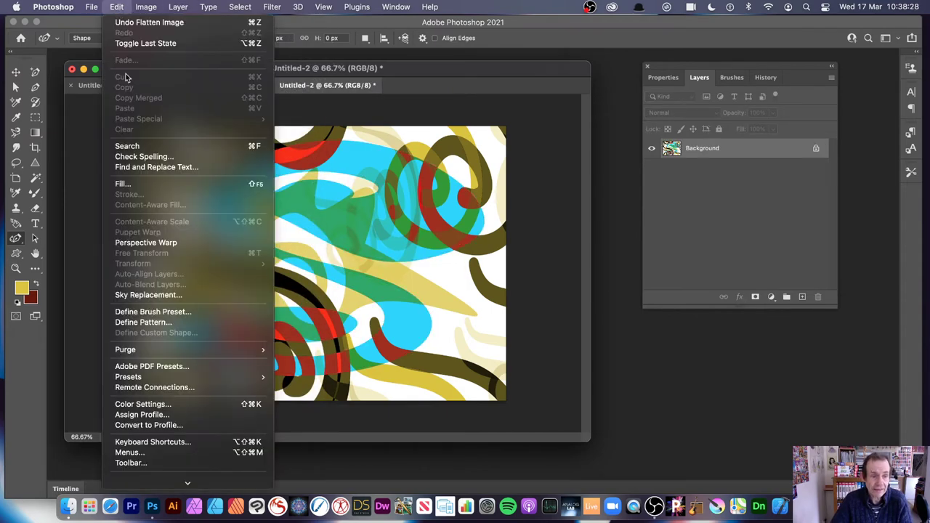
left_click(169, 324)
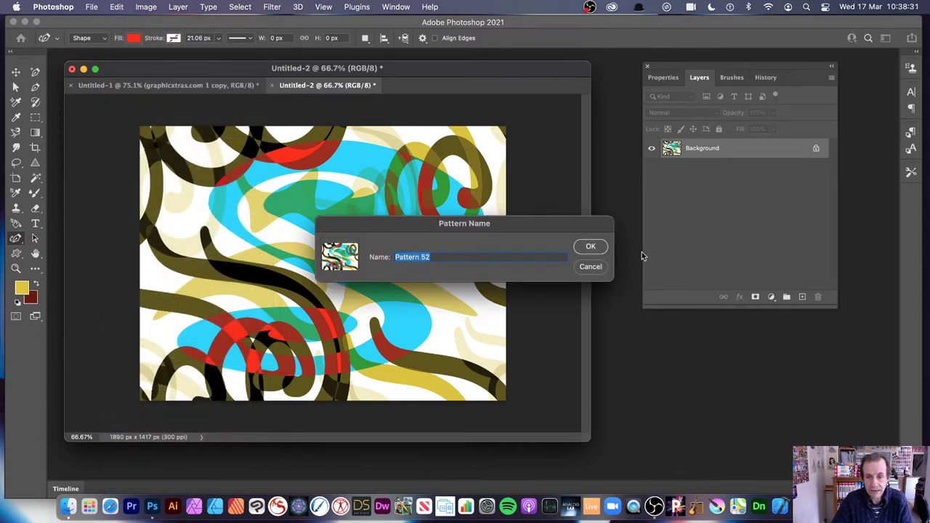
left_click(598, 246)
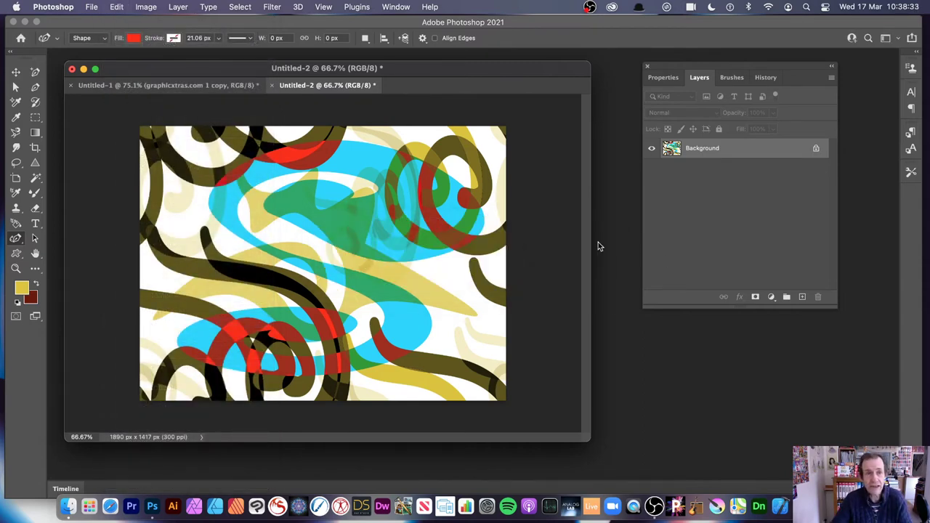
Step: Undo the recent edits back to the editable yellow shape layer, before its left spike was added
left_click(115, 7)
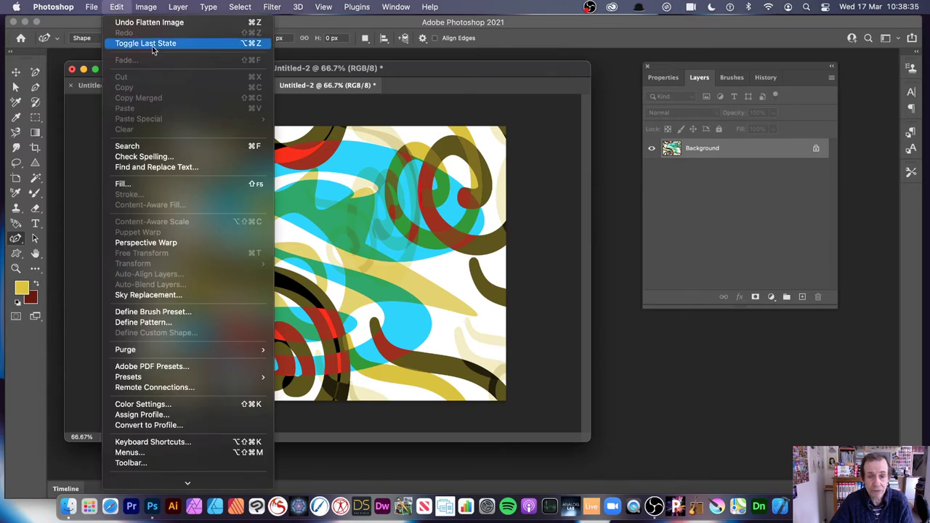
left_click(460, 262)
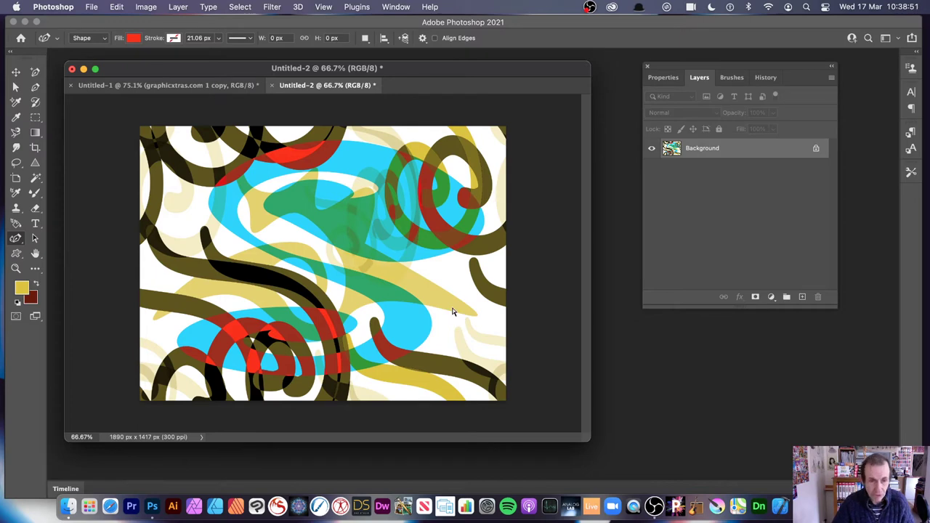
key("super+z")
key("super+z")
key("super+z")
key("super+z")
key("super+z")
key("super+z")
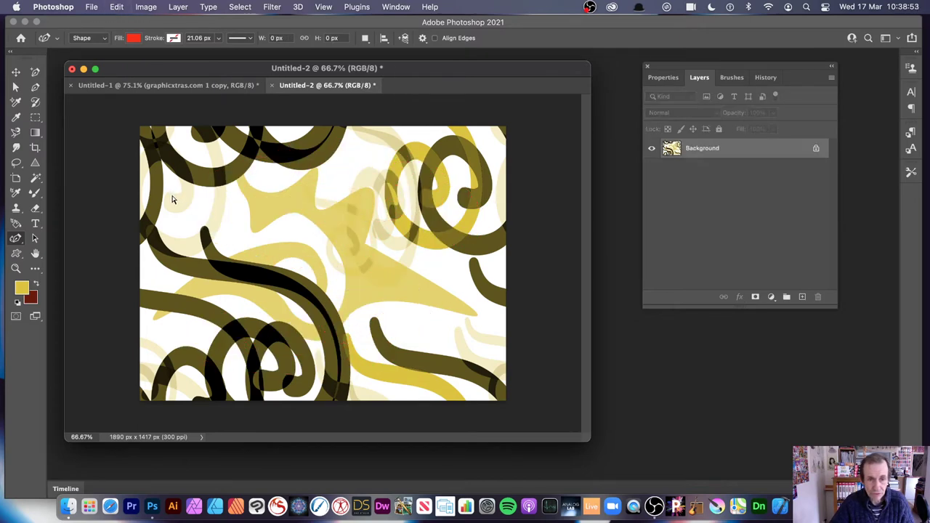
key("super+shift+z")
key("super+shift+z")
key("super+shift+z")
key("super+shift+z")
key("super+shift+z")
key("super+shift+z")
Step: Create a new 1890 x 1417 px document at 300 pixels/inch in RGB Color with transparent background contents
left_click(91, 7)
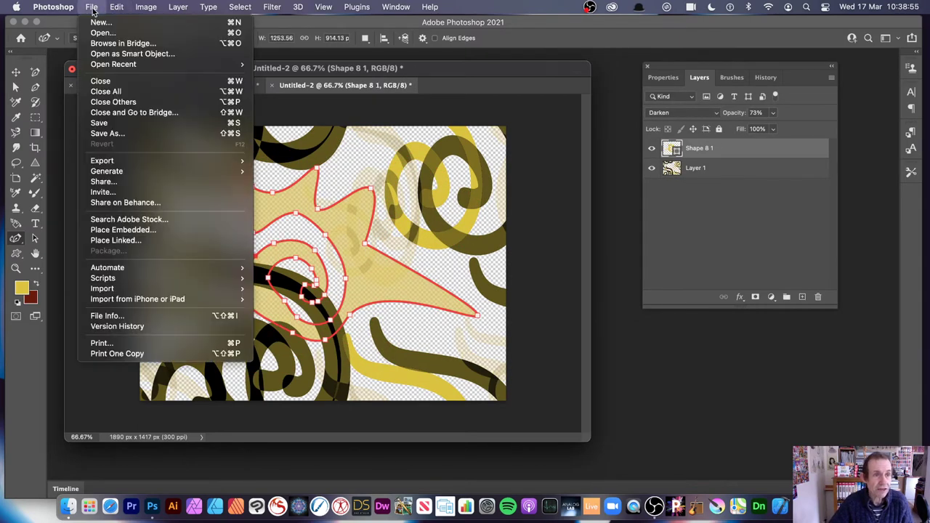
left_click(101, 23)
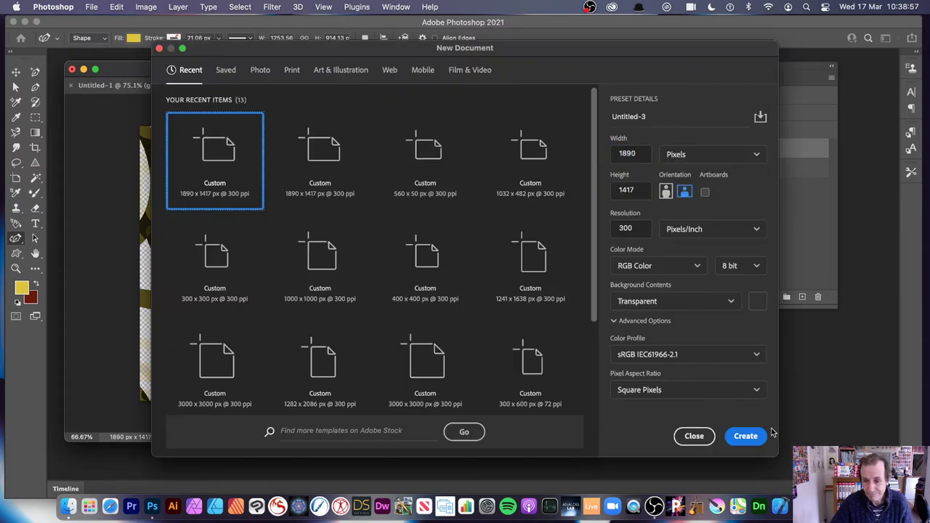
left_click(745, 436)
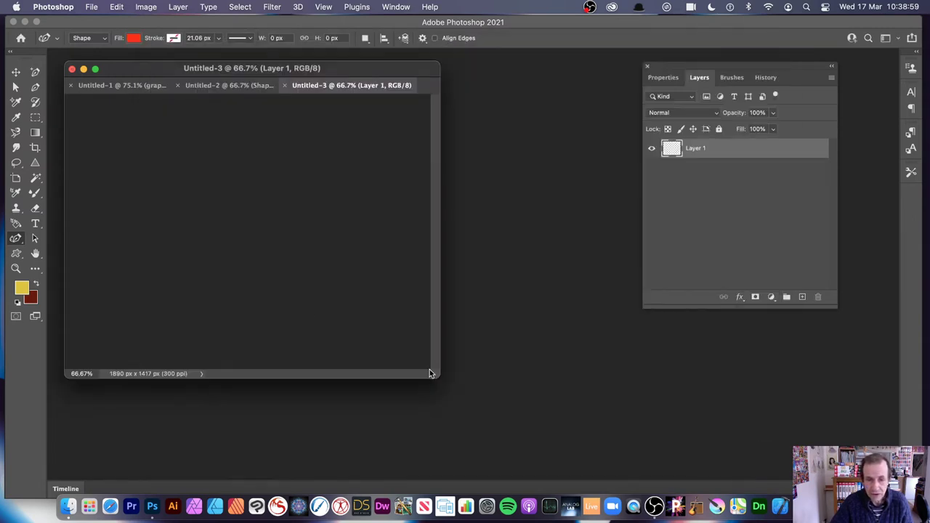
Step: Enlarge the document window and set the Custom Shape tool to no fill with a black 0.81 px stroke
left_click_drag(438, 375, 546, 418)
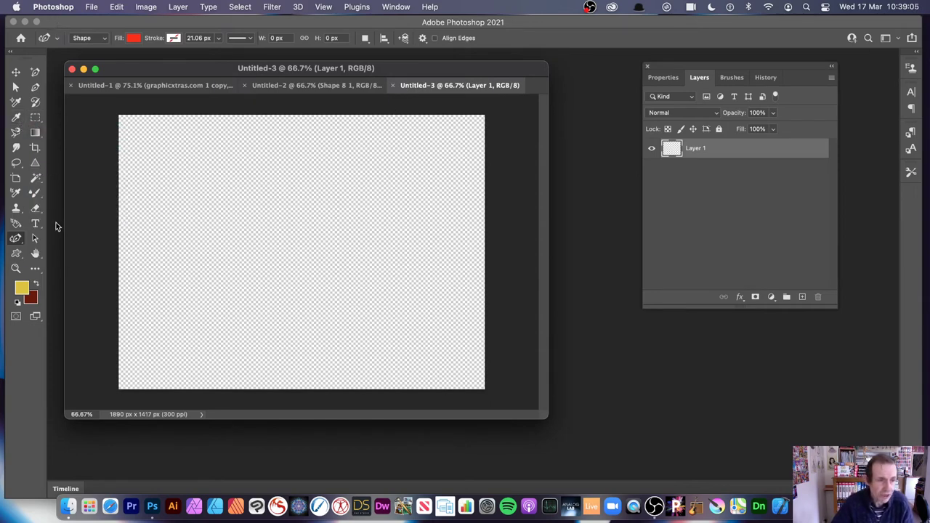
left_click(18, 254)
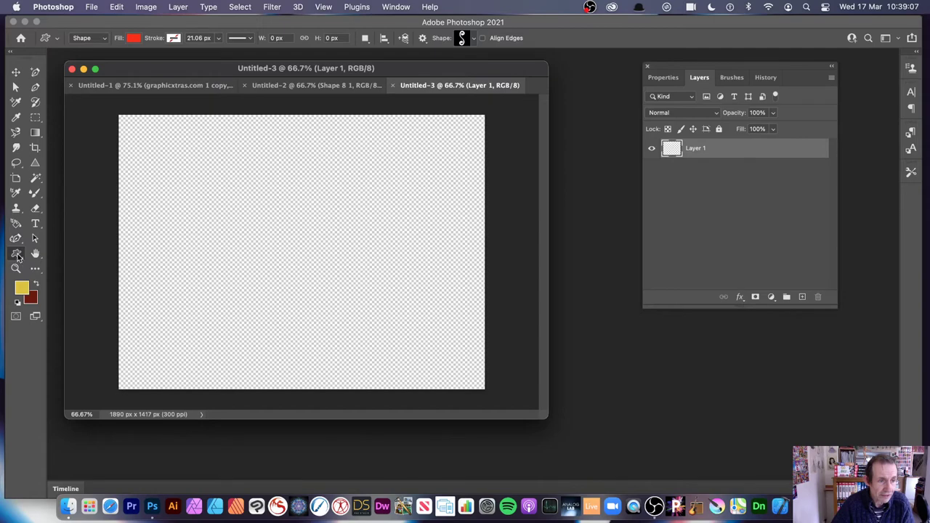
left_click(133, 38)
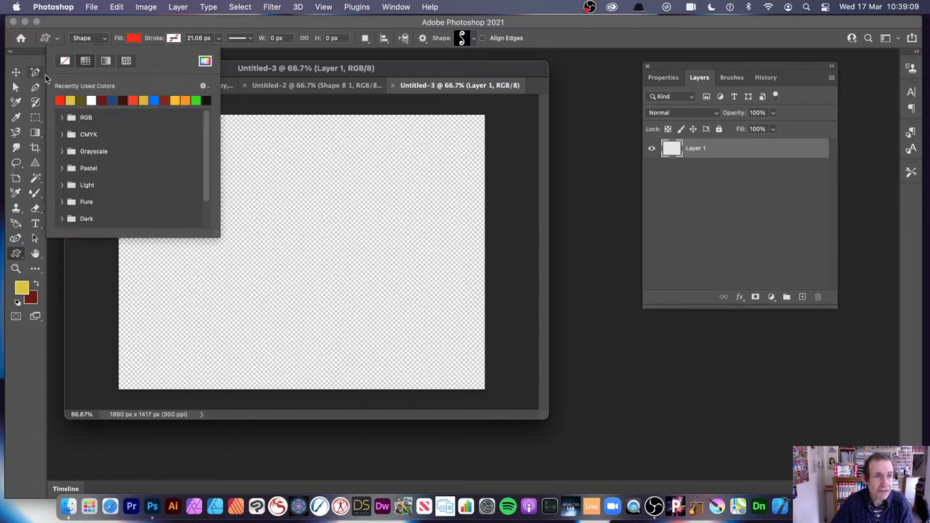
left_click(65, 61)
left_click(131, 24)
left_click(174, 39)
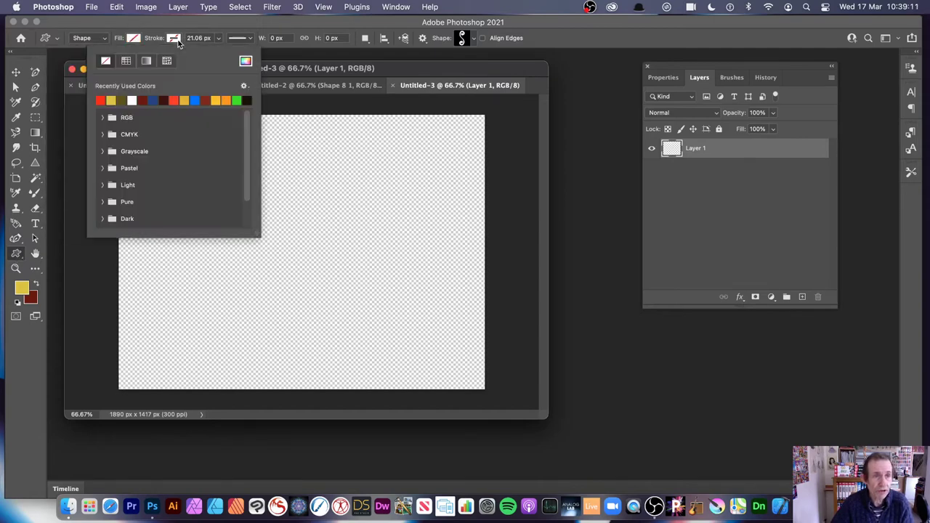
left_click(247, 99)
left_click(218, 38)
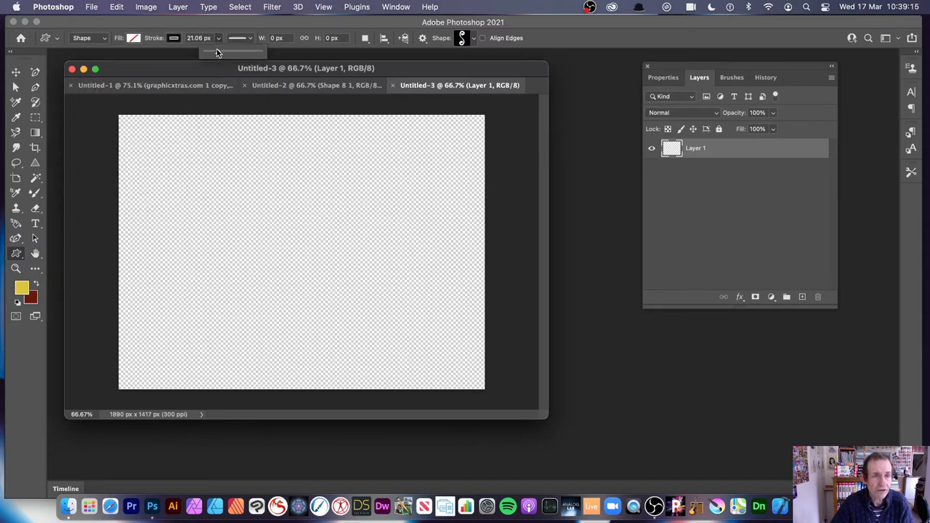
left_click_drag(216, 53, 212, 52)
Step: Draw three large S outlines, the last about 577 x 1030 px, and set the last one's stroke width to 21.06 px
left_click_drag(207, 146, 356, 348)
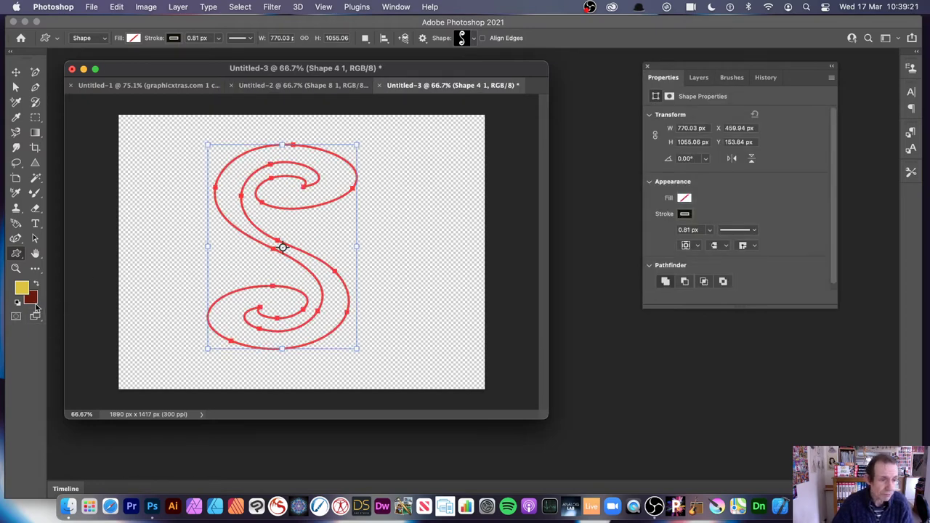
left_click_drag(146, 152, 273, 360)
left_click_drag(311, 129, 423, 326)
left_click(215, 38)
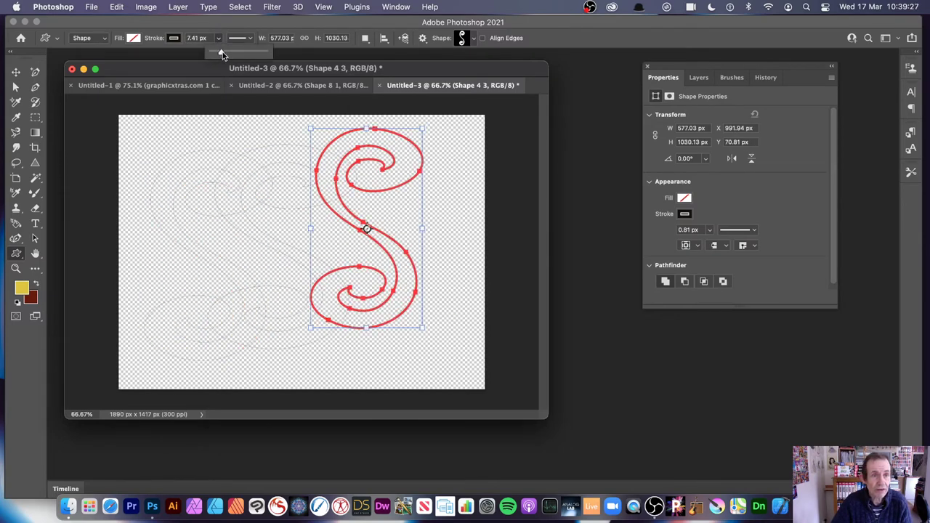
left_click_drag(222, 51, 224, 53)
Step: Draw four smaller S outlines with the 21.06 px stroke and reapply the last Offset filter to the smallest one
left_click_drag(191, 129, 265, 300)
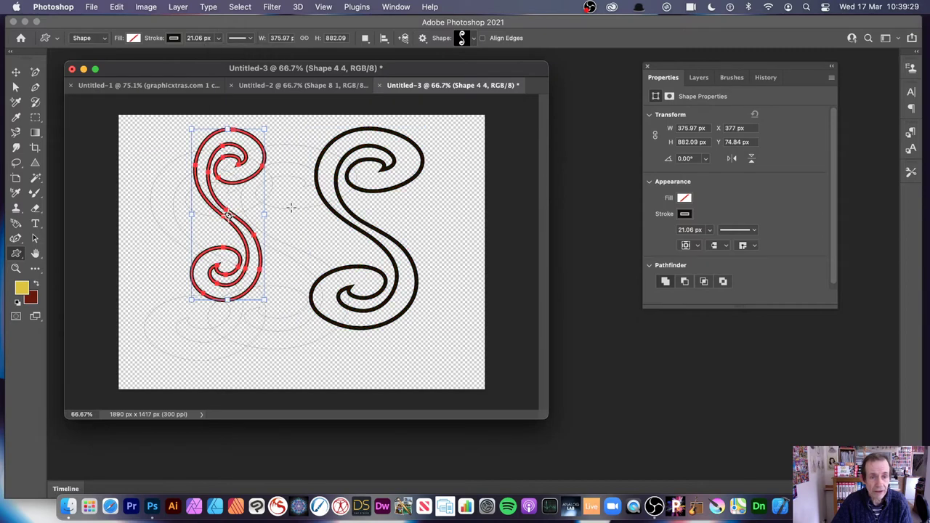
left_click_drag(291, 208, 325, 280)
left_click_drag(150, 246, 207, 351)
left_click_drag(274, 307, 307, 377)
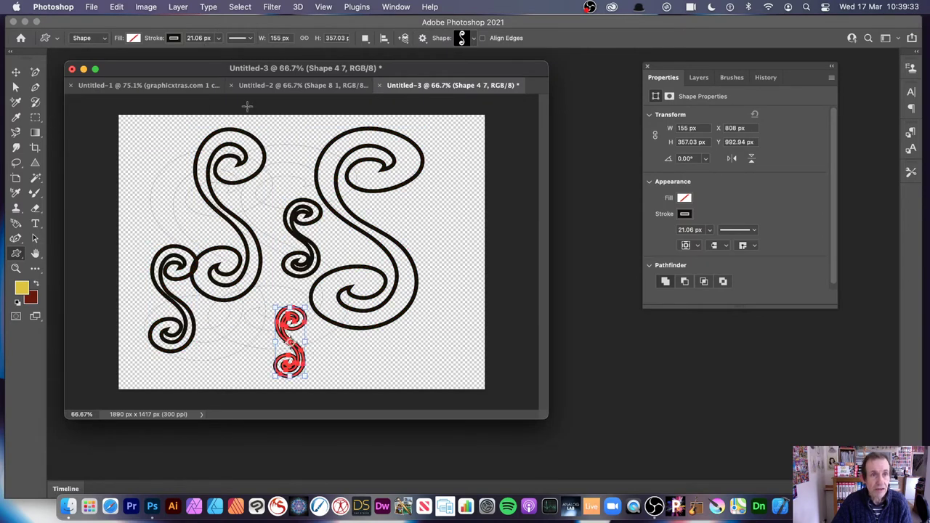
left_click(267, 9)
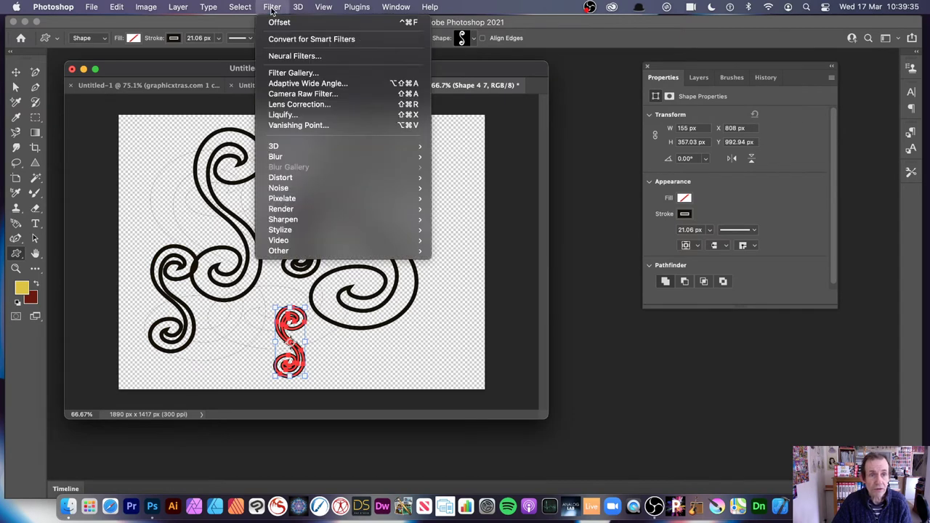
left_click(278, 25)
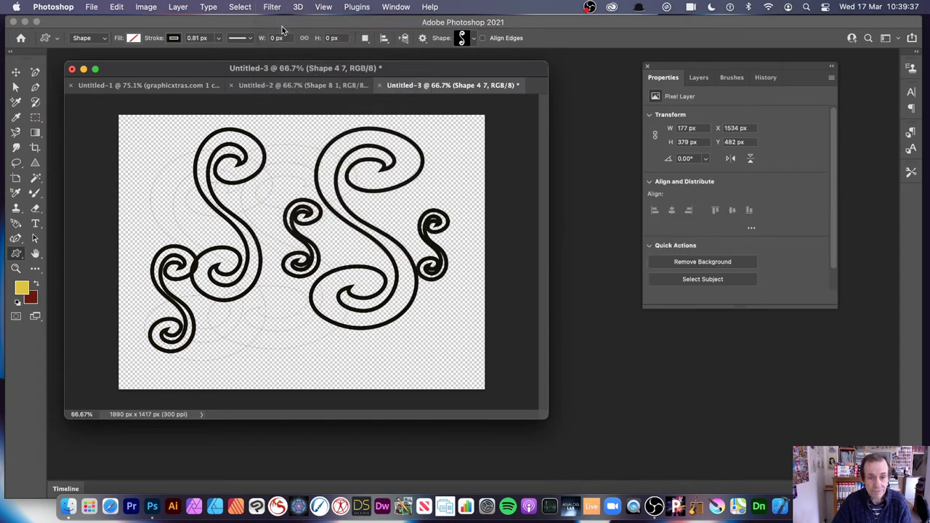
Step: Draw five small S outlines with the 0.81 px stroke in the gaps around the thick ones
left_click_drag(243, 295, 283, 366)
left_click_drag(134, 127, 202, 194)
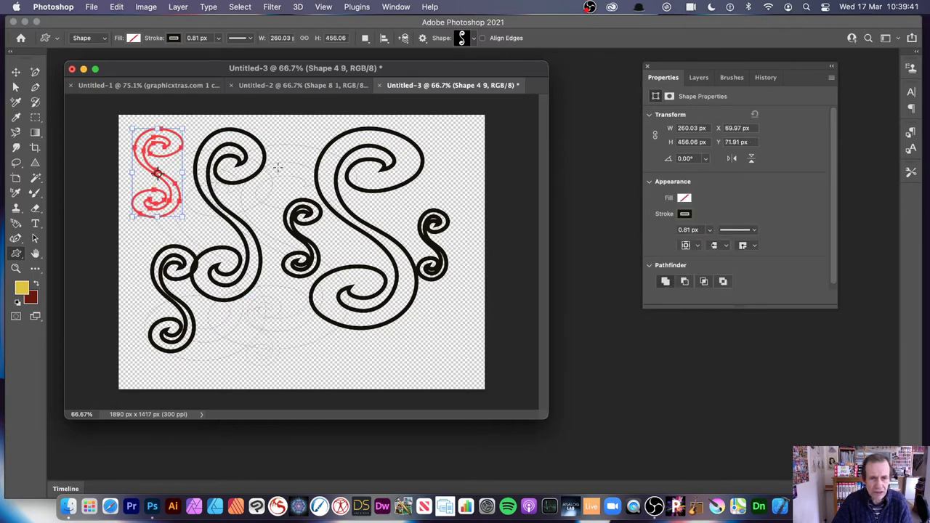
left_click_drag(274, 134, 305, 190)
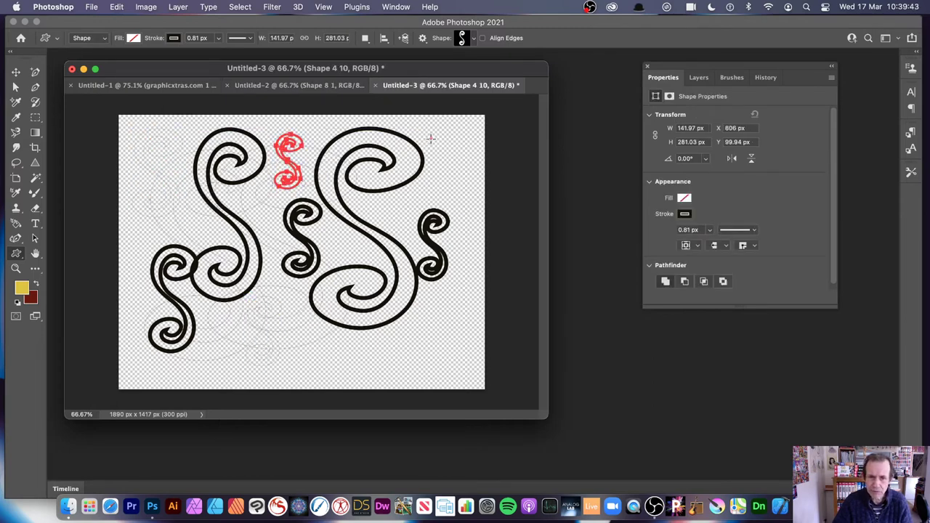
left_click_drag(429, 136, 456, 194)
left_click_drag(255, 298, 294, 375)
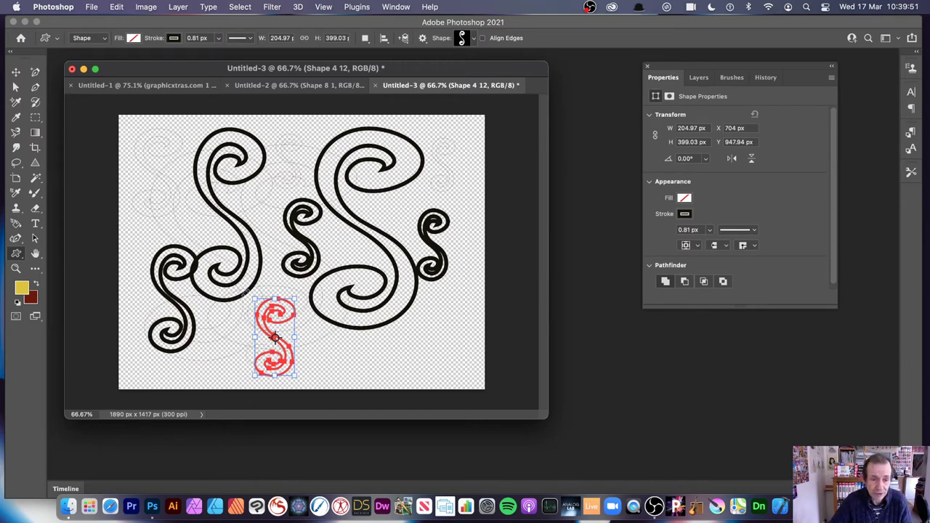
Step: Enlarge the last thin S outline to about 579 x 951 px and rotate it 47.21°
left_click_drag(255, 297, 181, 192)
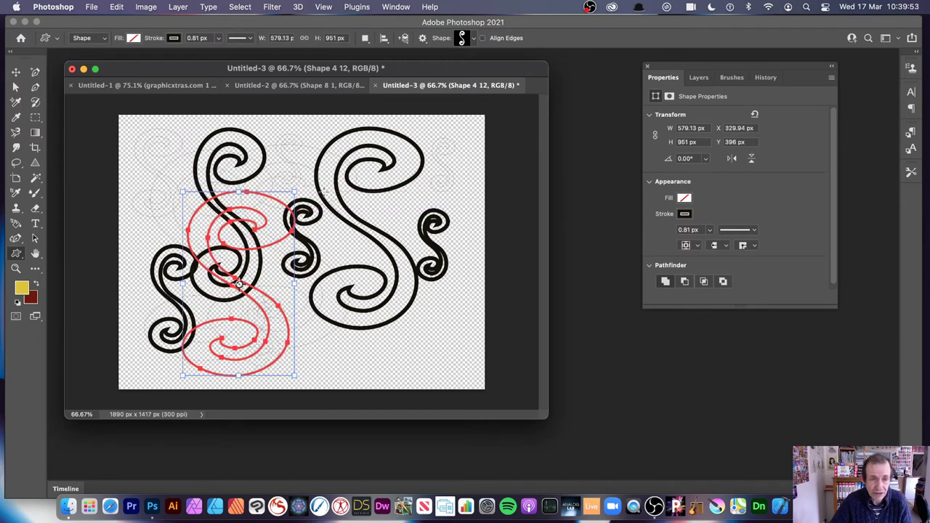
left_click_drag(294, 182, 361, 282)
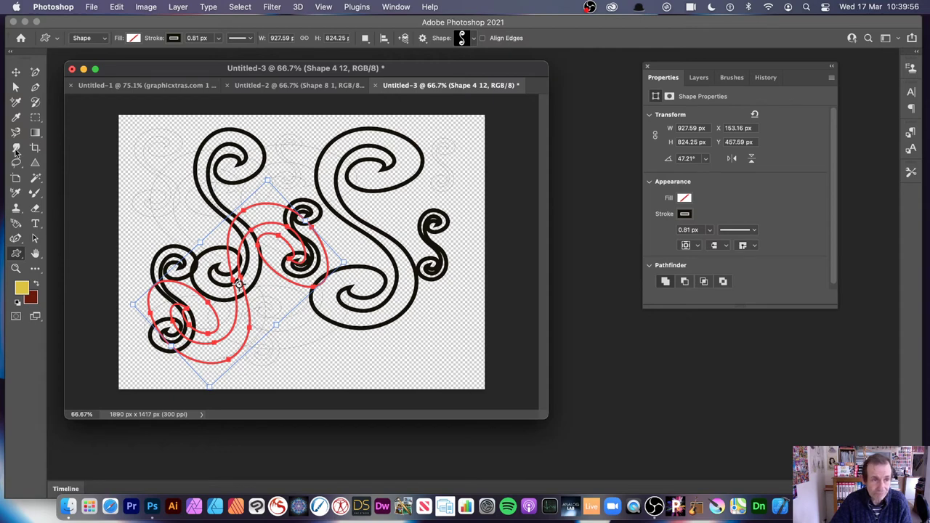
left_click(15, 72)
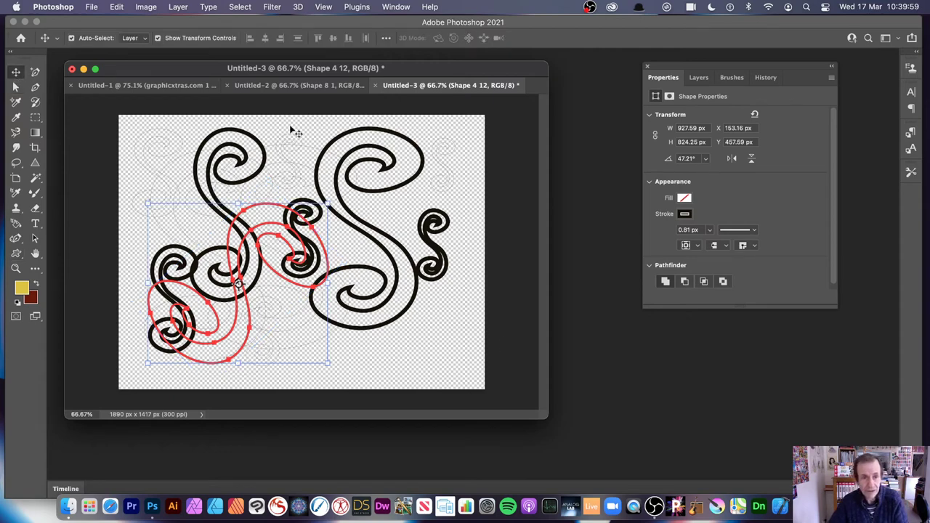
left_click(114, 8)
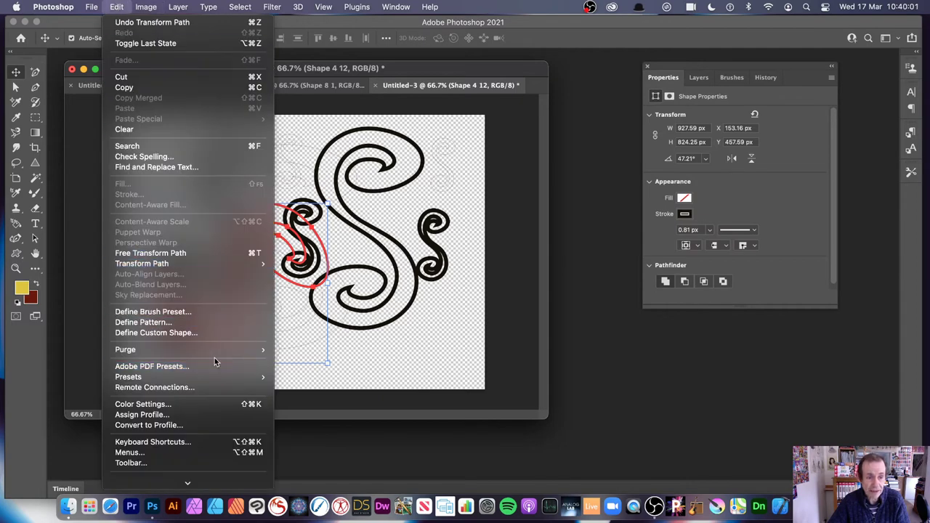
left_click(406, 337)
Step: Undo the drawing edits back to the first large S outline
key("alt+bracketleft")
key("alt+bracketleft")
key("alt+bracketleft")
key("alt+bracketleft")
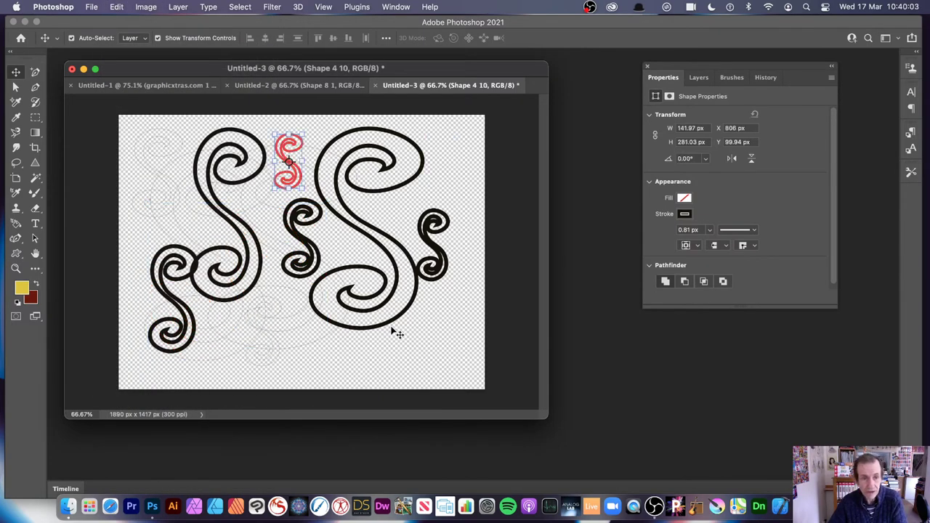
key("super+z")
key("super+z")
key("super+z")
key("super+z")
key("super+z")
key("super+z")
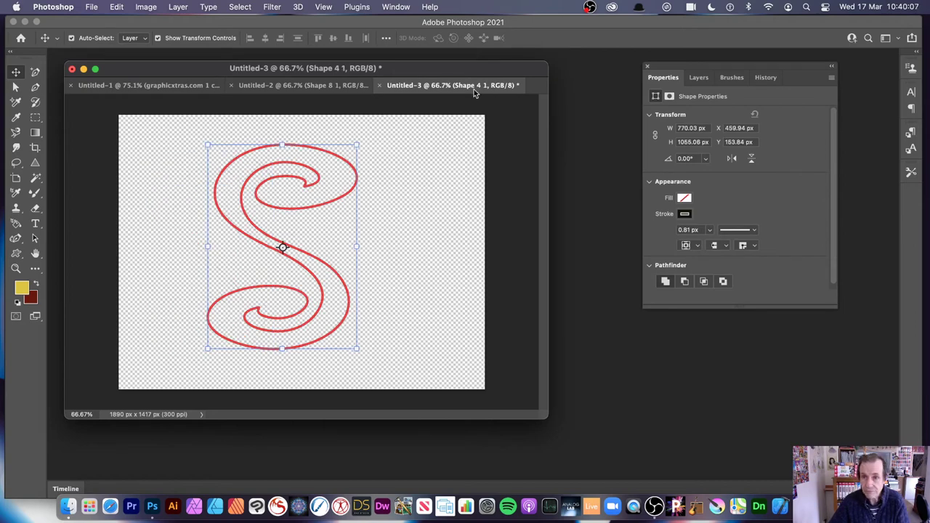
Step: Close all three open documents without saving the changes
left_click(72, 69)
left_click(458, 219)
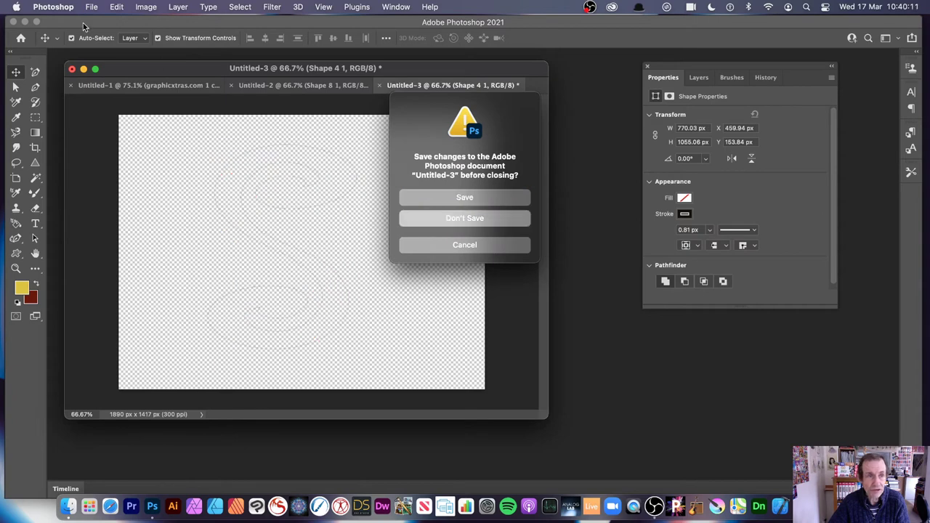
left_click(454, 218)
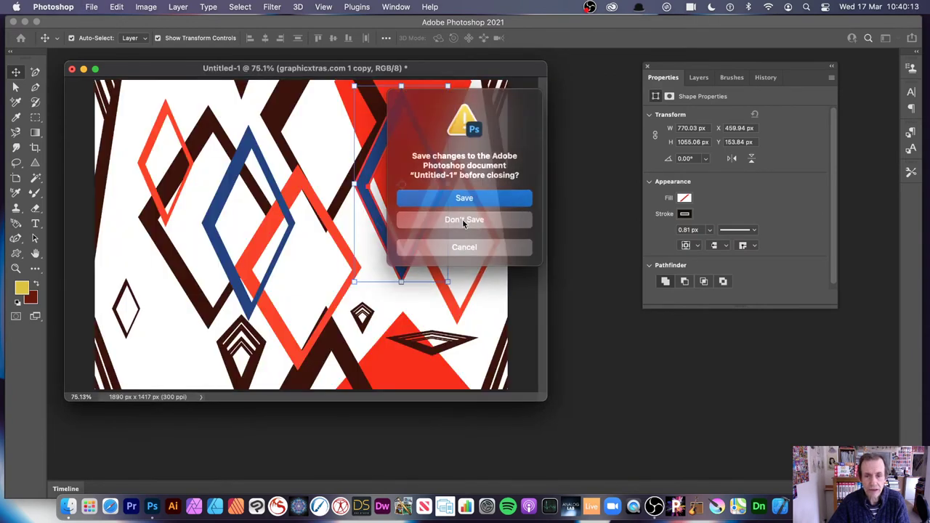
left_click(455, 218)
Step: Create a new 1890 x 1417 px document at 300 pixels/inch in RGB Color with transparent background contents
left_click(92, 6)
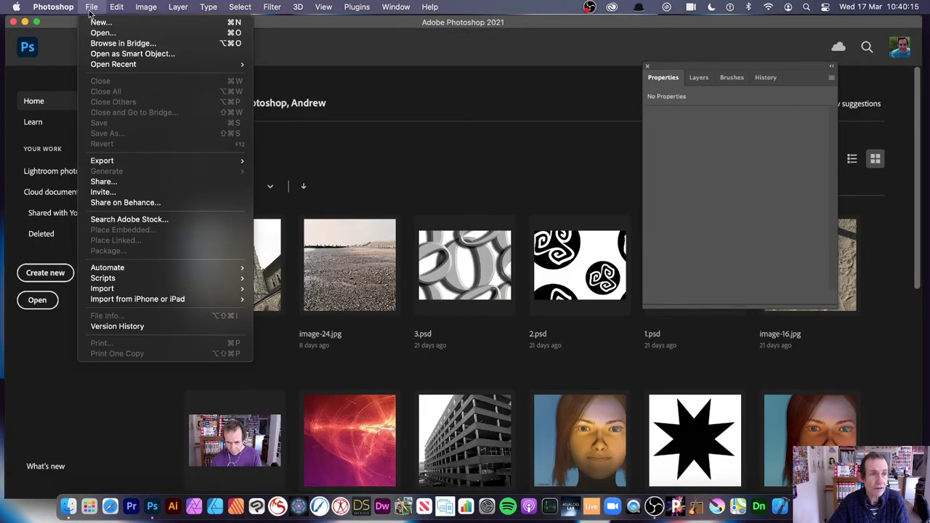
left_click(101, 25)
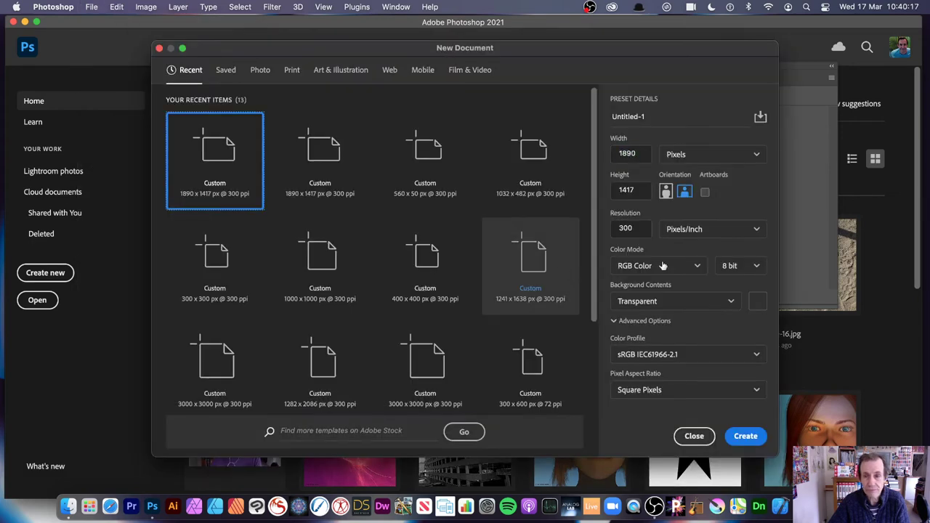
left_click(743, 436)
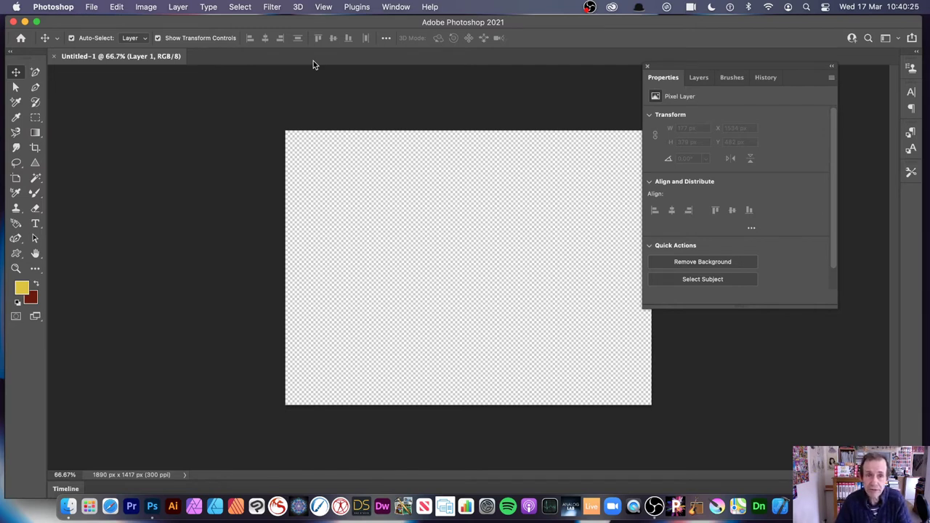
Step: Turn on Pattern Preview for the new document and accept the smart object notice
left_click(327, 7)
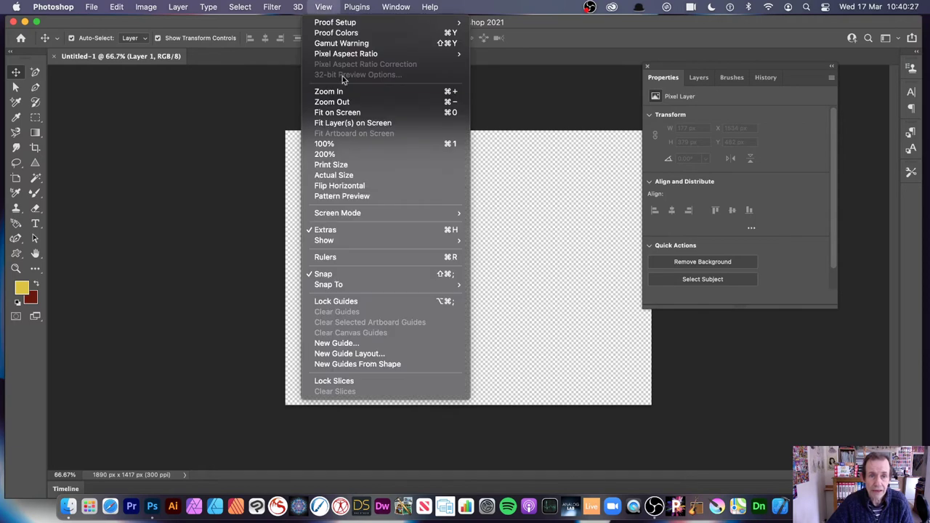
left_click(358, 201)
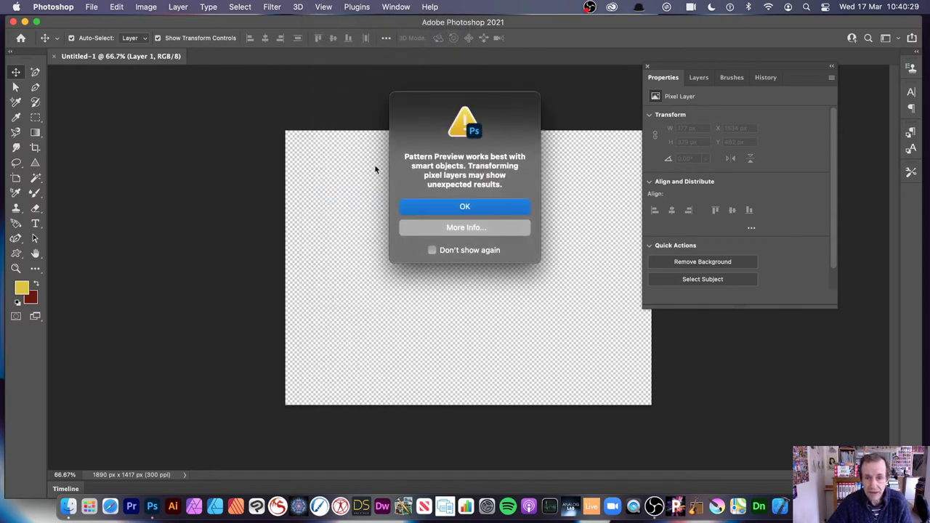
left_click(465, 207)
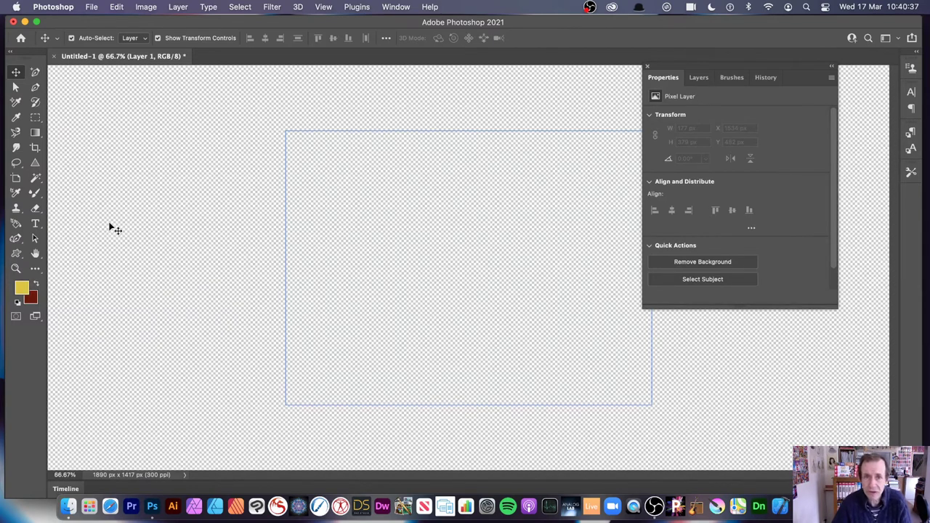
Step: Choose the first curled flower shape from the GX53_Embellish5_001 set, and try drawing it large across the canvas before undoing it
left_click(20, 255)
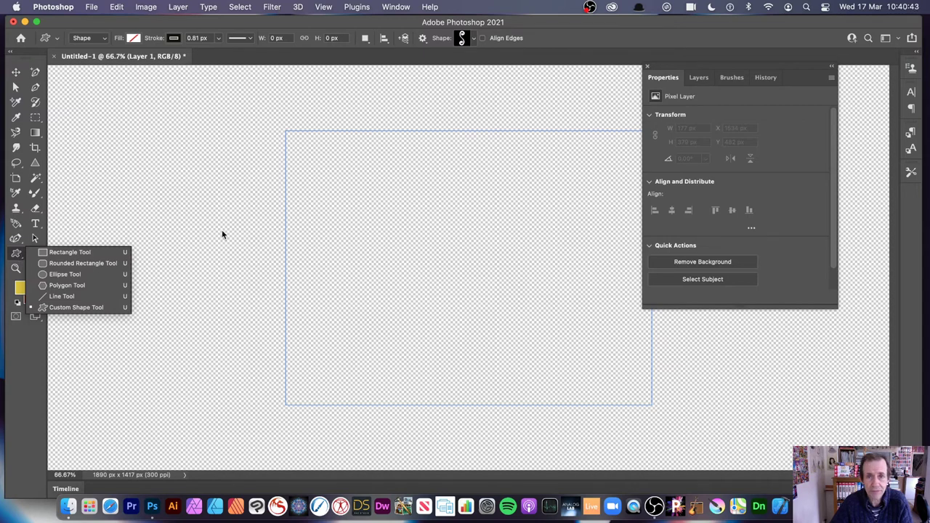
left_click(475, 41)
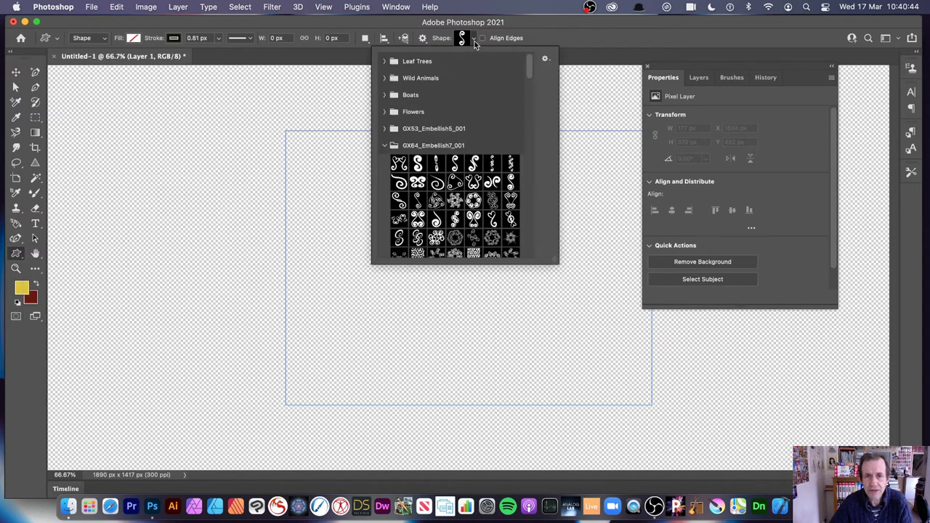
left_click(384, 129)
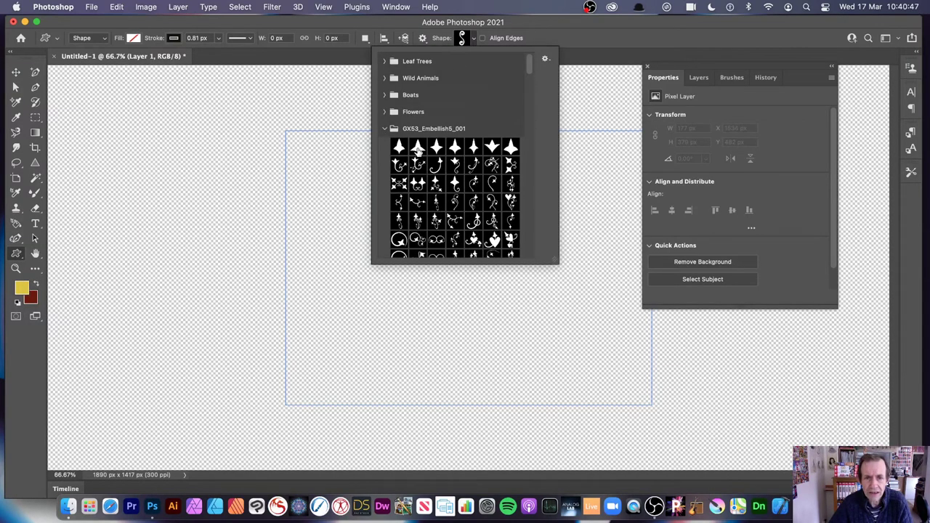
left_click(398, 166)
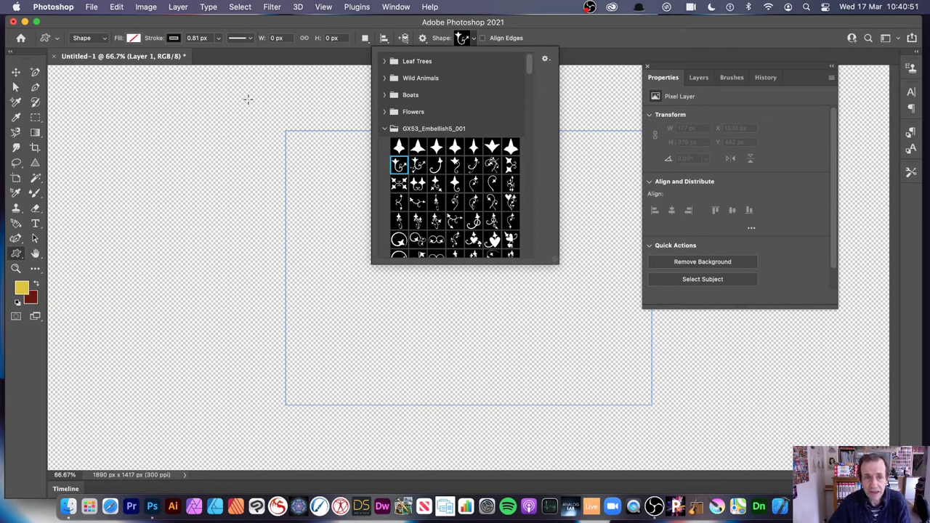
left_click_drag(248, 99, 581, 429)
key("super+z")
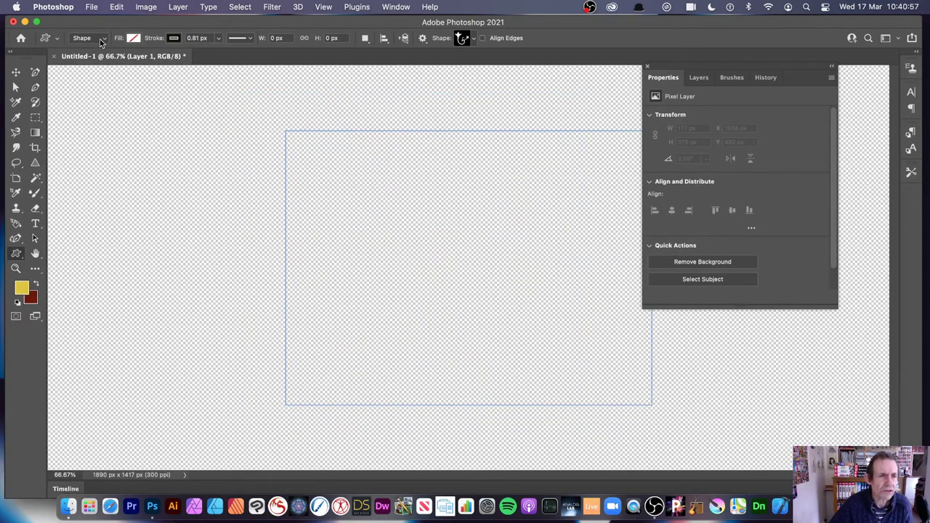
Step: Set the shape fill to red and draw the curled flower shape about 1571 x 1673 px over the canvas
left_click(132, 38)
left_click(74, 100)
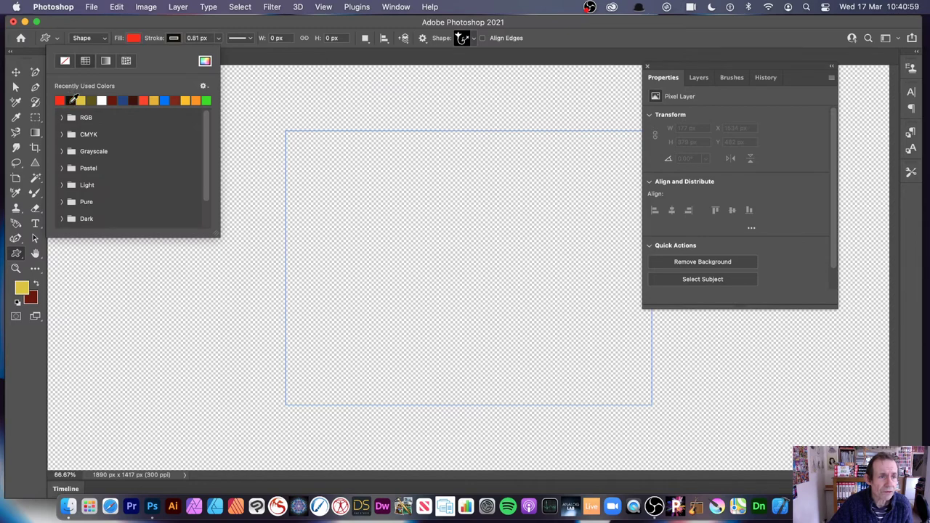
left_click(184, 38)
left_click_drag(302, 102, 607, 426)
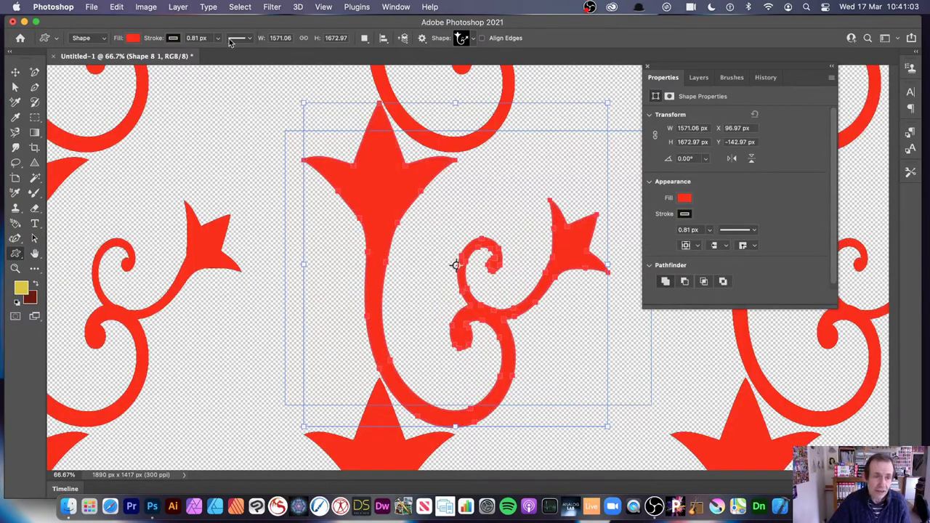
Step: Try scaling the red curled flower to about 93% width, rotating it about -44°, and stretching and re-rotating it across the repeating pattern
left_click(15, 268)
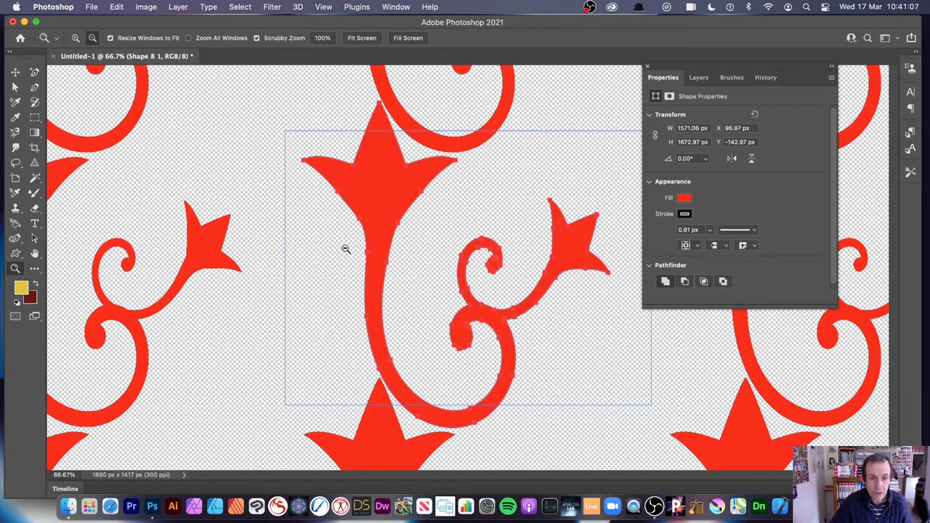
left_click_drag(345, 249, 304, 219)
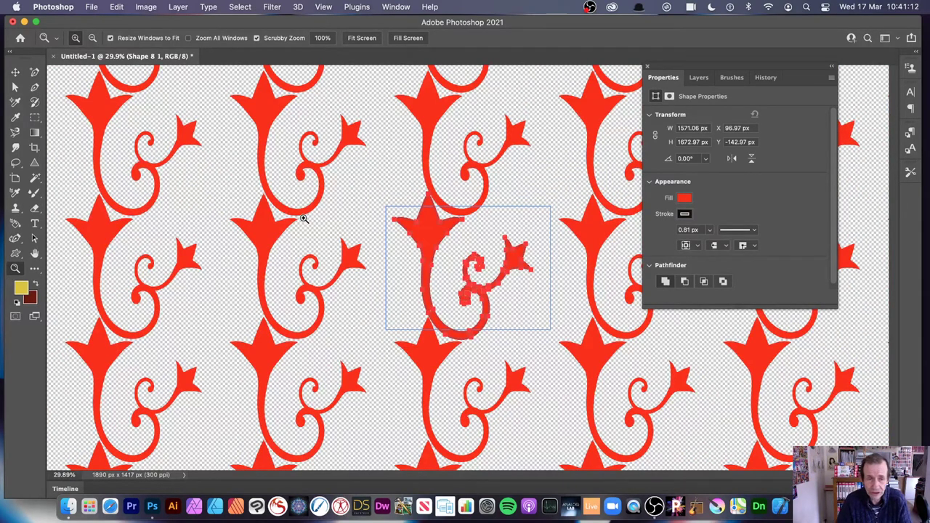
left_click(15, 72)
left_click_drag(396, 197, 404, 207)
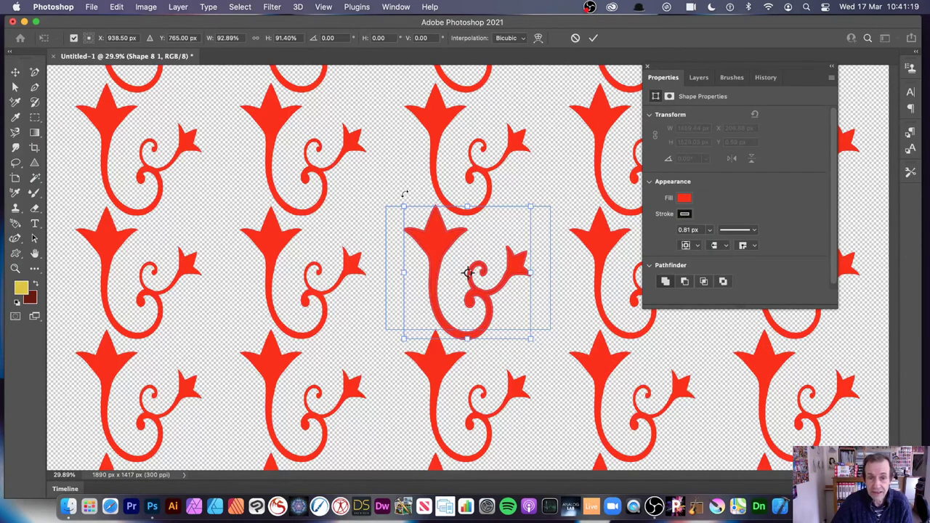
left_click_drag(405, 194, 328, 256)
left_click_drag(494, 237, 468, 230)
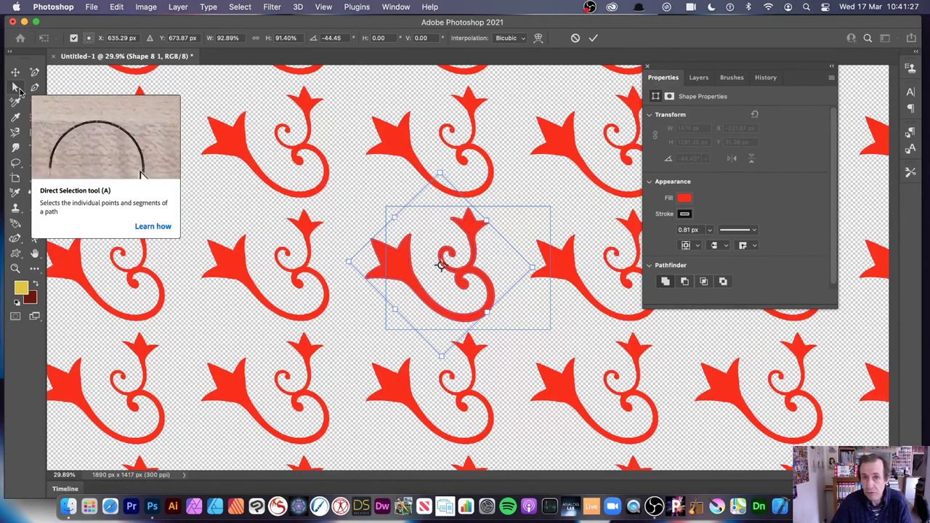
left_click_drag(395, 217, 313, 135)
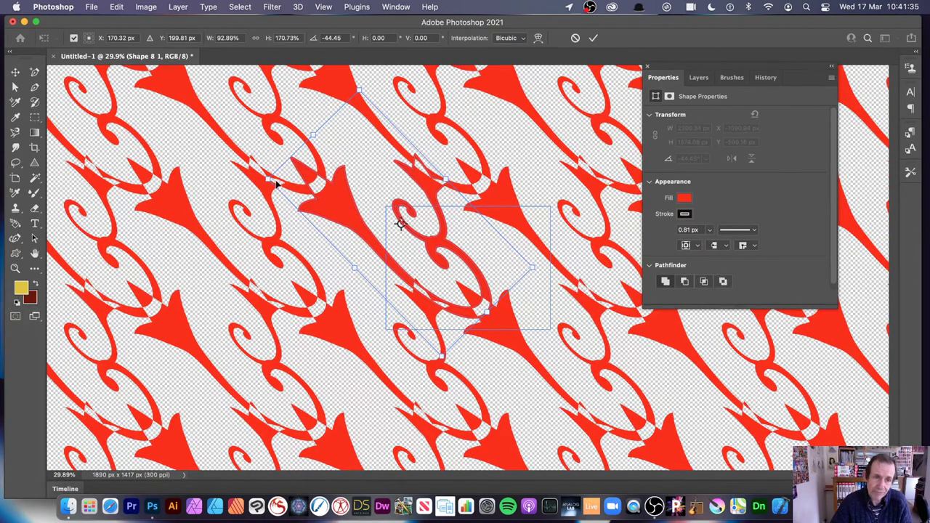
left_click_drag(311, 133, 508, 184)
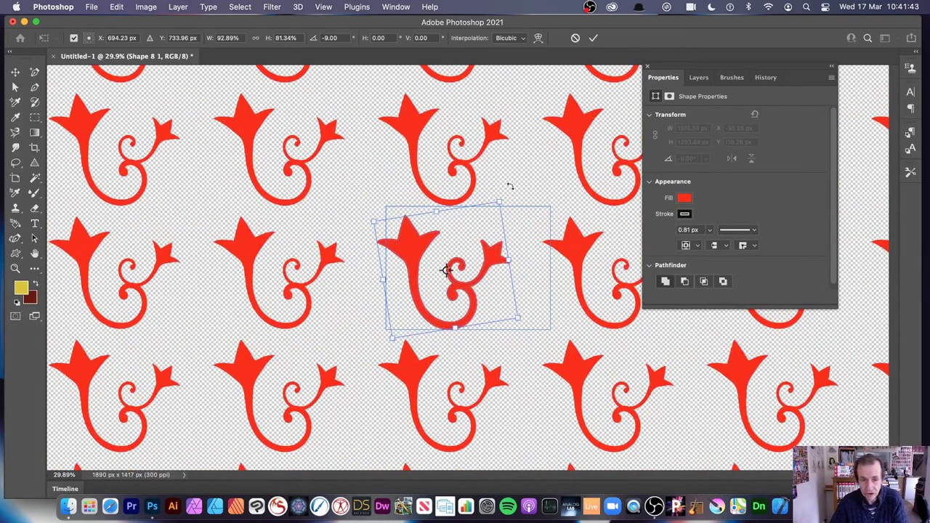
Step: Undo the scaling and rotation of the red flower and cancel the transform
key("super+z")
key("super+z")
key("super+z")
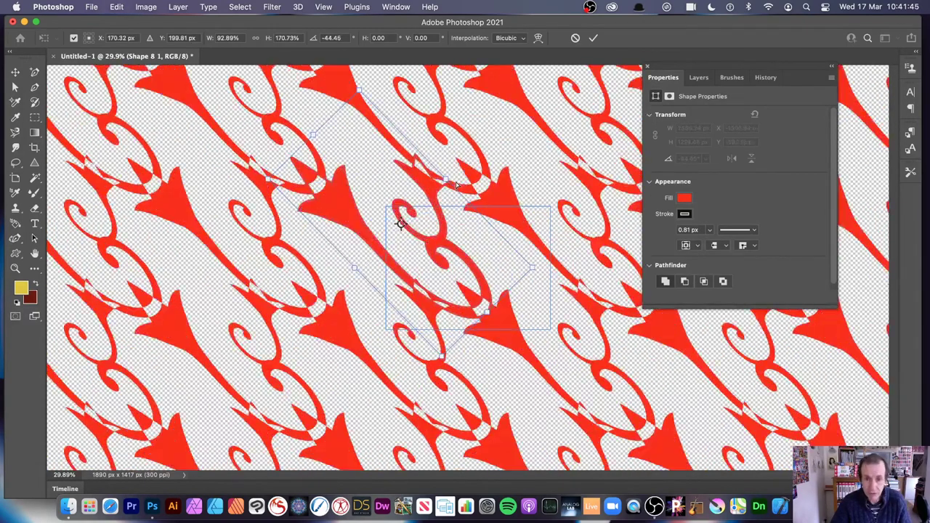
key("super+z")
key("super+z")
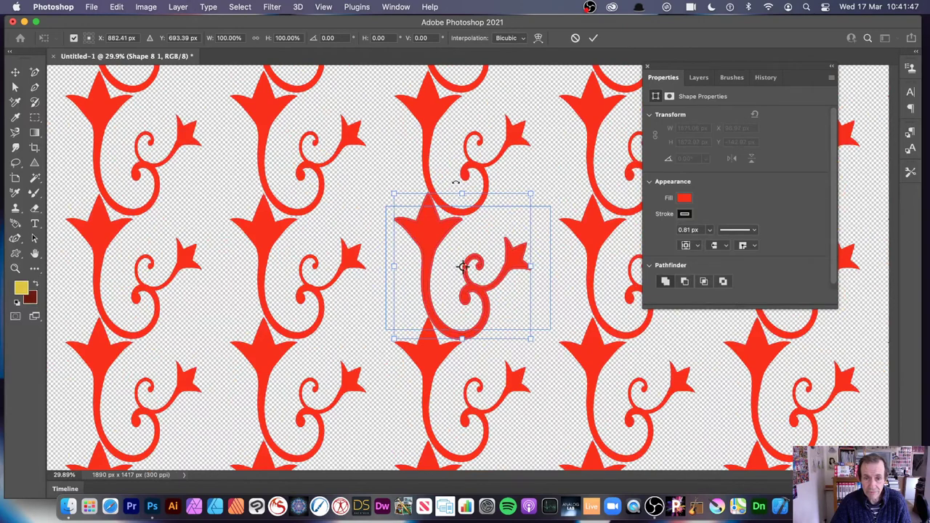
left_click(575, 38)
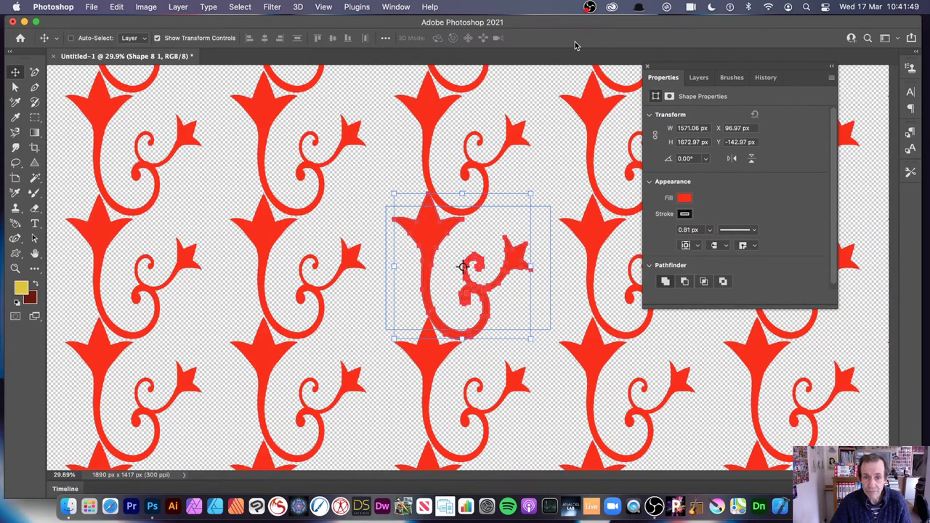
Step: Undo the red flower shape, then turn Pattern Preview back on and accept the smart object notice
key("super+z")
left_click(325, 8)
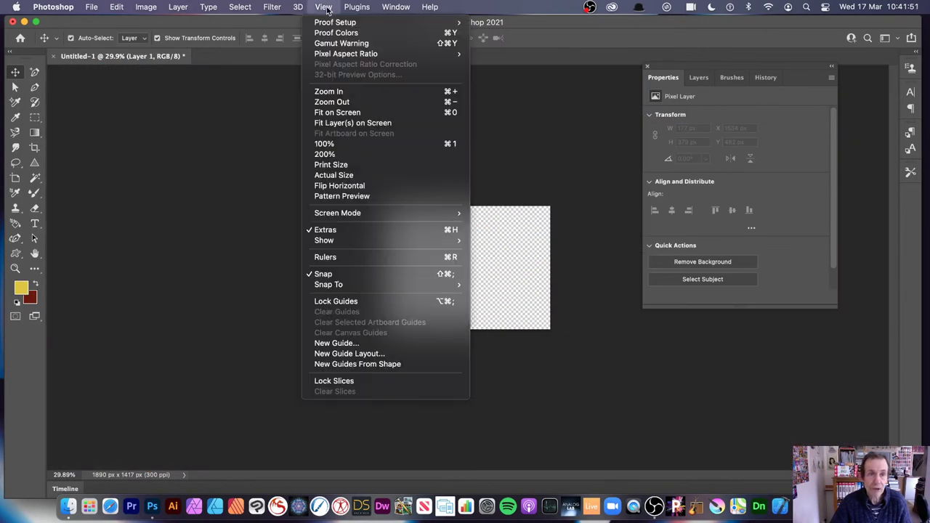
left_click(340, 196)
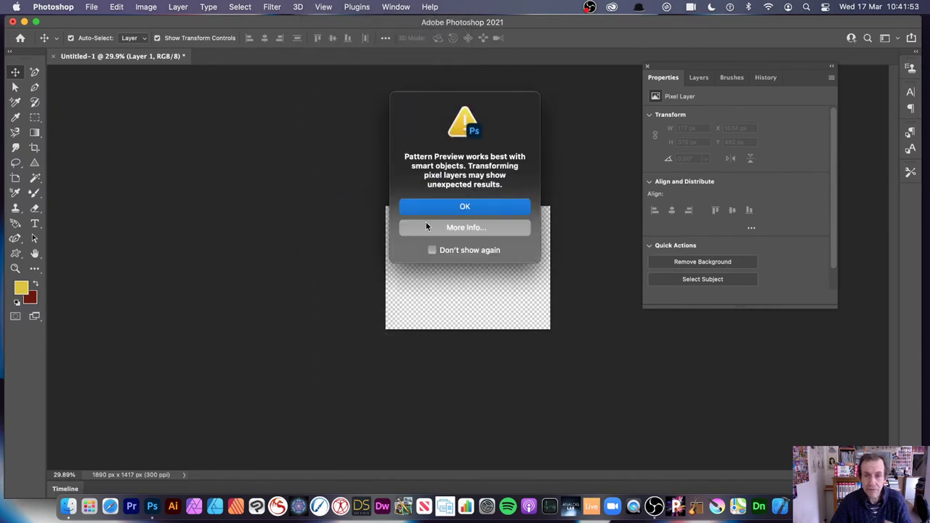
left_click(479, 211)
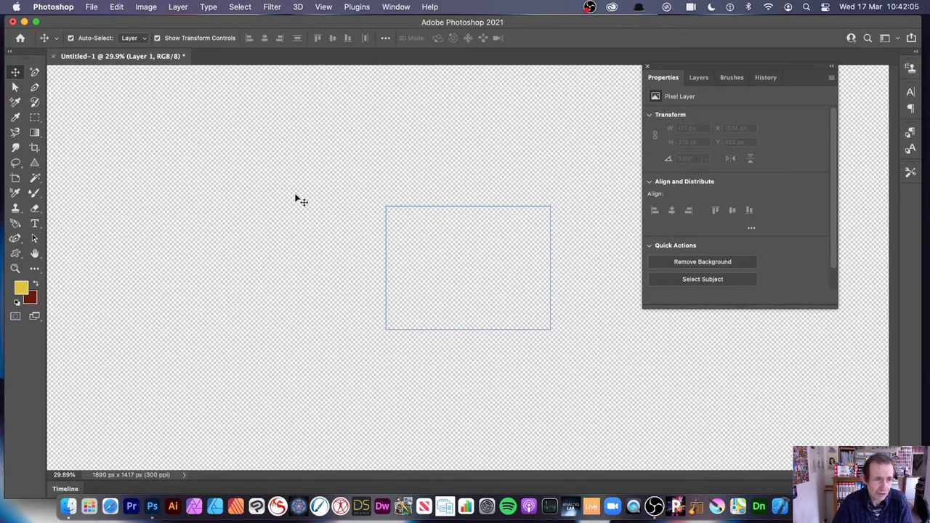
Step: Set the Custom Shape tool to Pixels mode, and try drawing the curled flower large over the canvas before undoing it
left_click(15, 255)
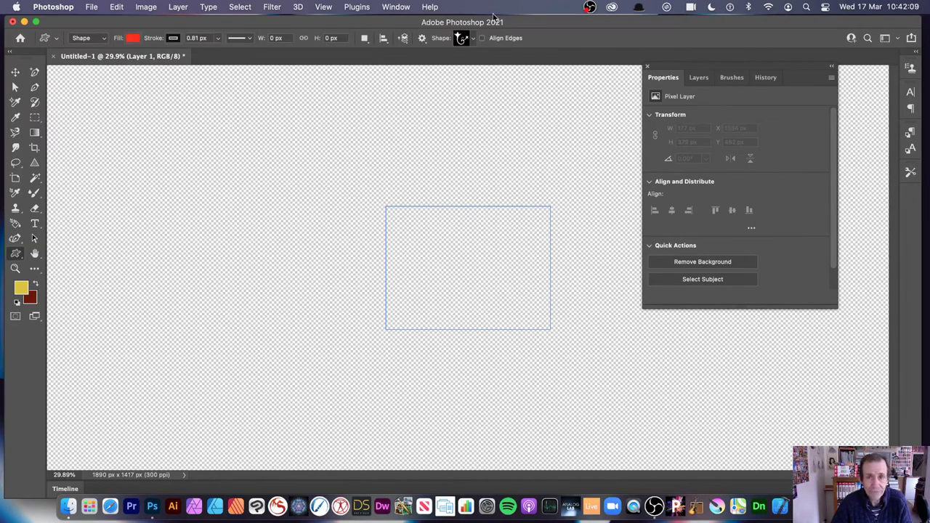
left_click(86, 38)
left_click(90, 55)
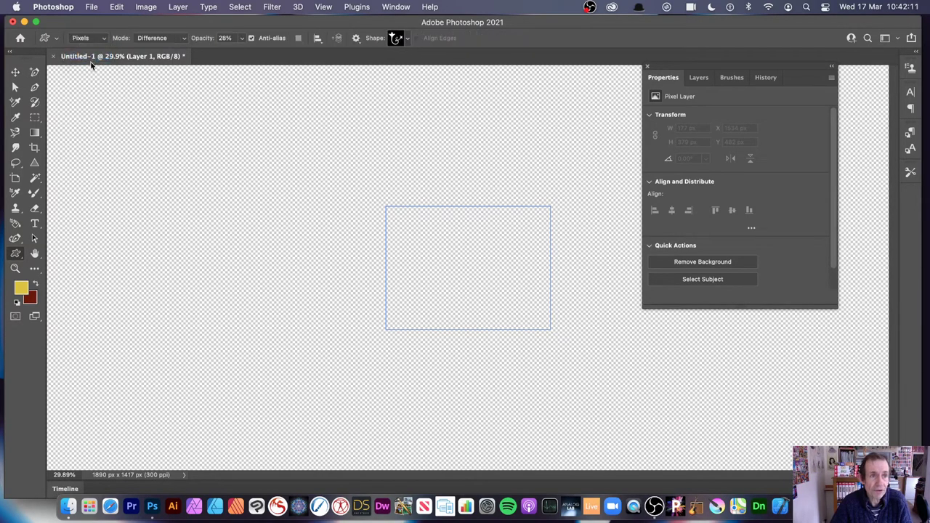
left_click_drag(321, 133, 549, 357)
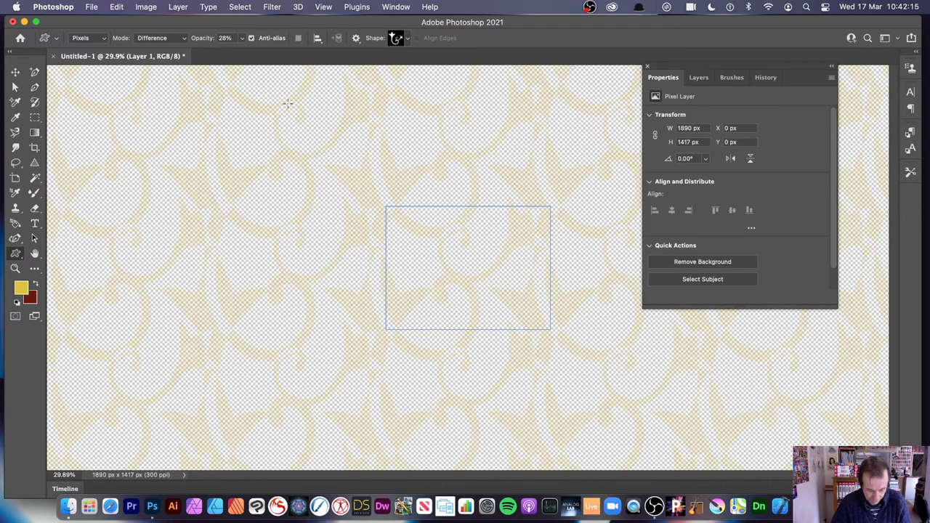
key("super+z")
Step: Set the shape tool's opacity to 100% and blend mode to Normal, and try drawing a large yellow flower before undoing it
left_click(243, 39)
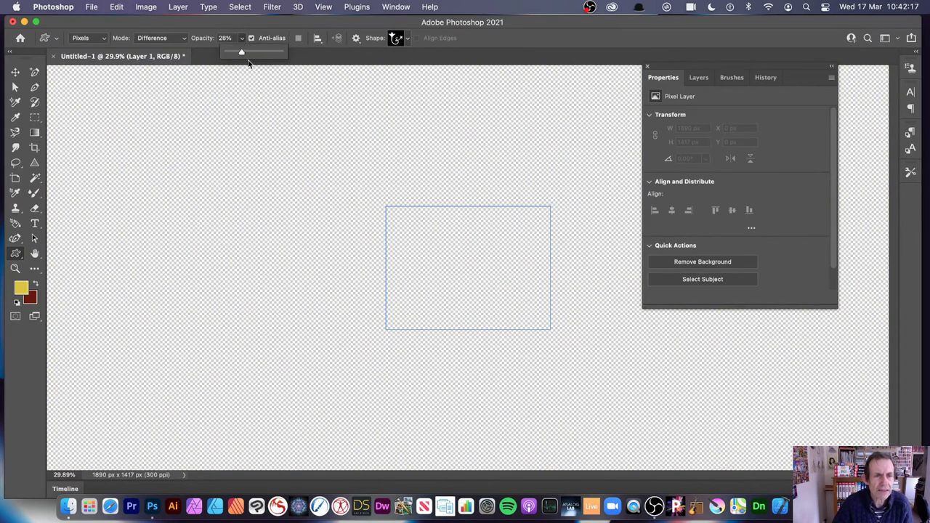
left_click(184, 39)
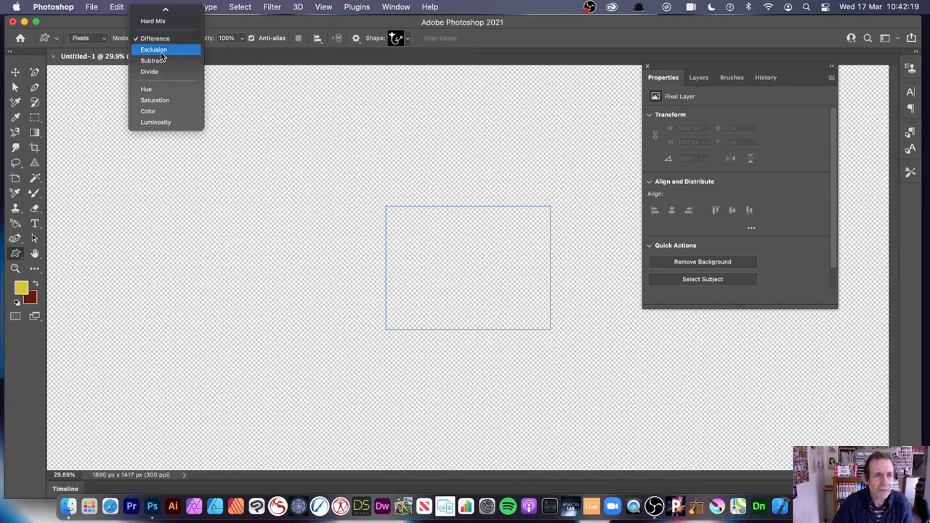
left_click(155, 10)
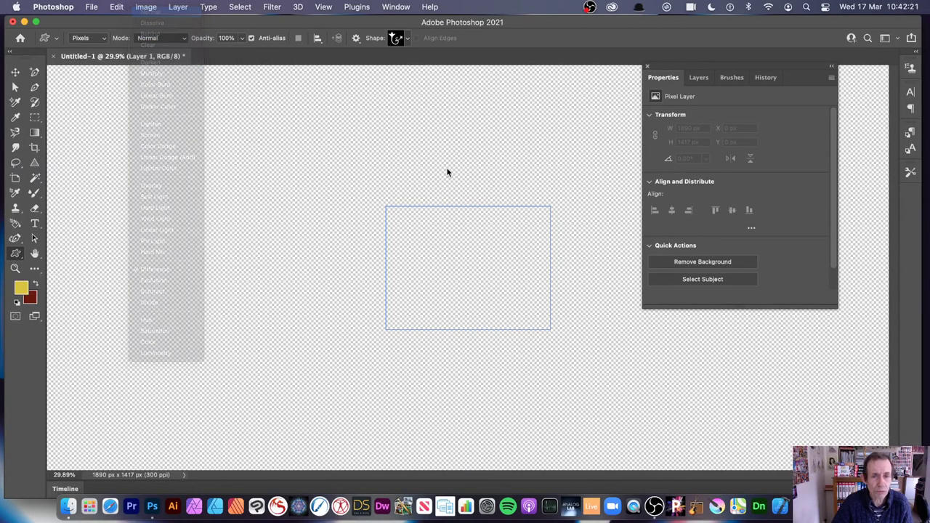
left_click_drag(374, 169, 501, 314)
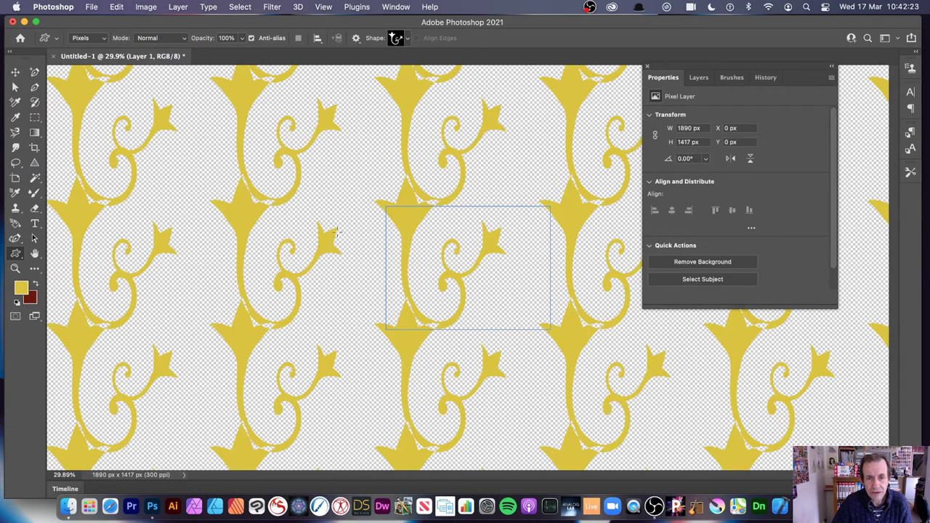
key("super+z")
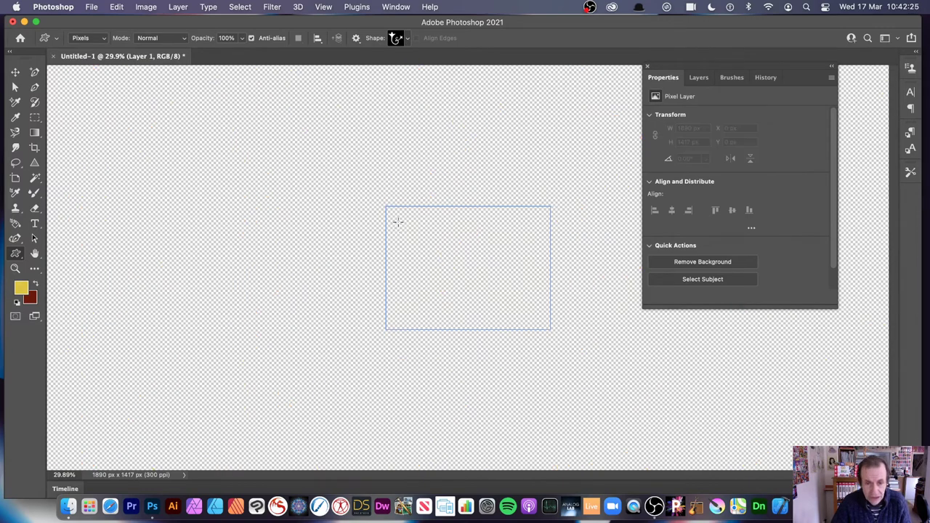
Step: Draw two staggered medium yellow flowers over the tile's edges and a smaller yellow one in the gap between them
left_click_drag(366, 221, 456, 325)
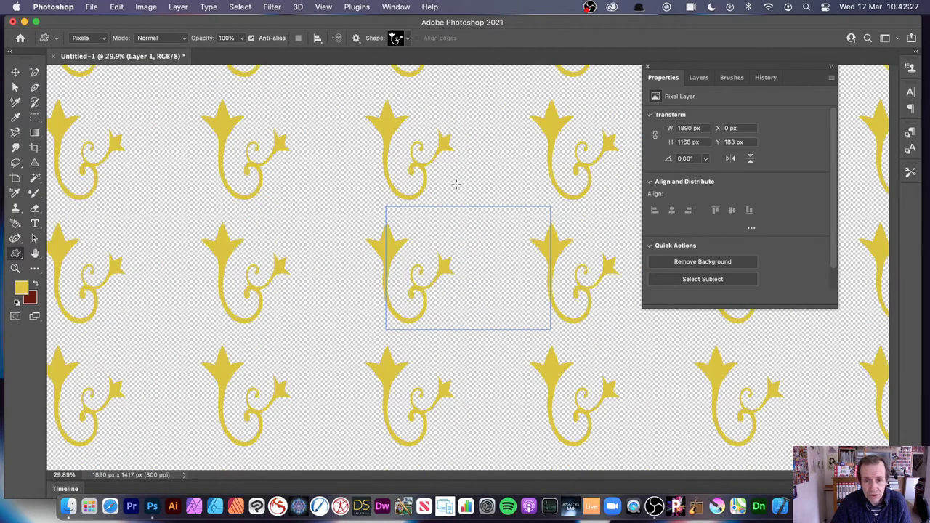
left_click_drag(455, 183, 529, 283)
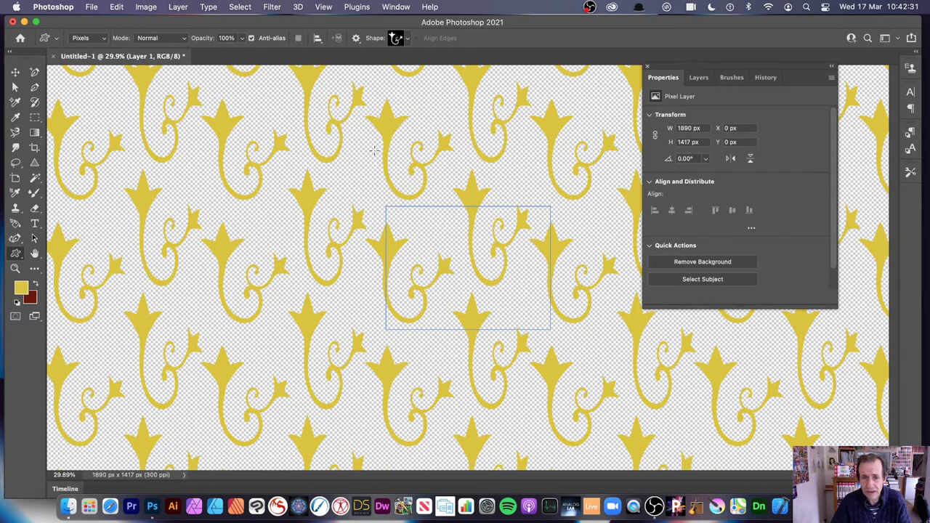
left_click_drag(420, 202, 456, 245)
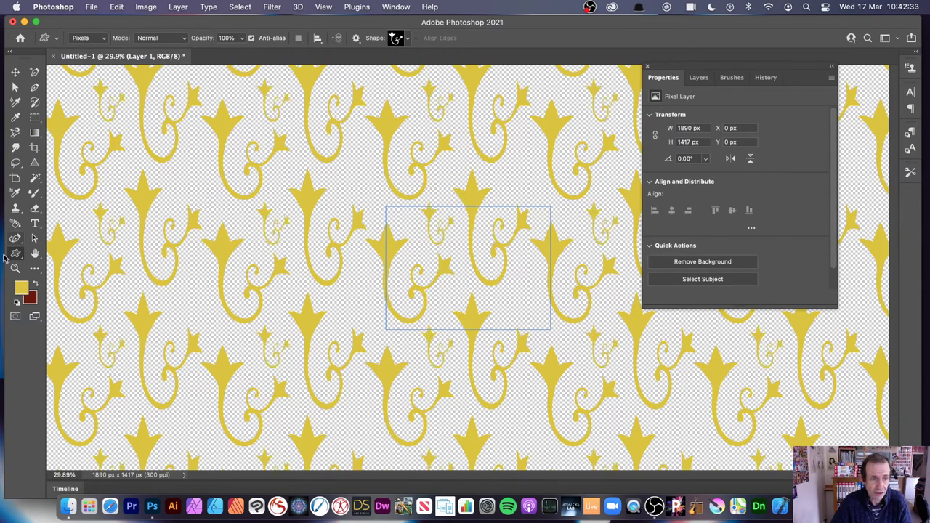
Step: Swap the foreground colour to dark red and draw six small curled flowers of varying sizes in the gaps between the yellow ones
left_click(38, 285)
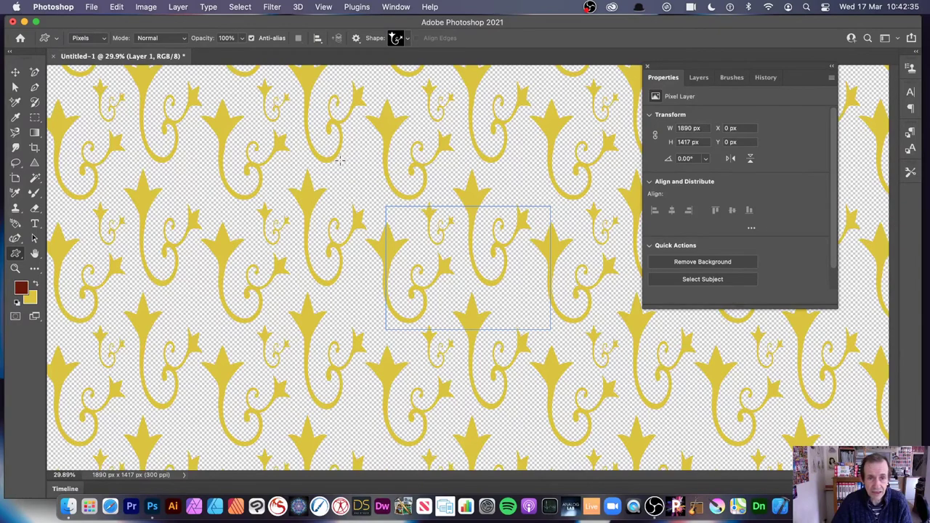
left_click_drag(339, 160, 376, 202)
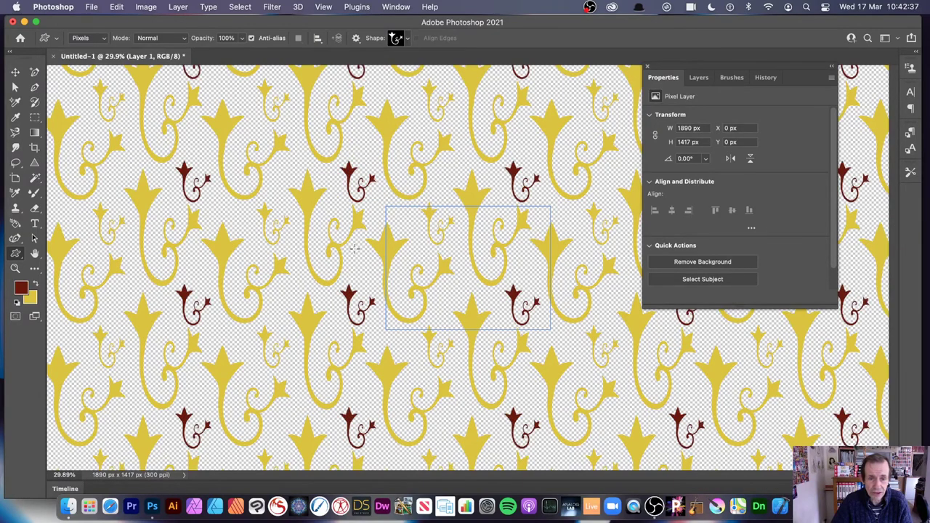
left_click_drag(354, 248, 376, 279)
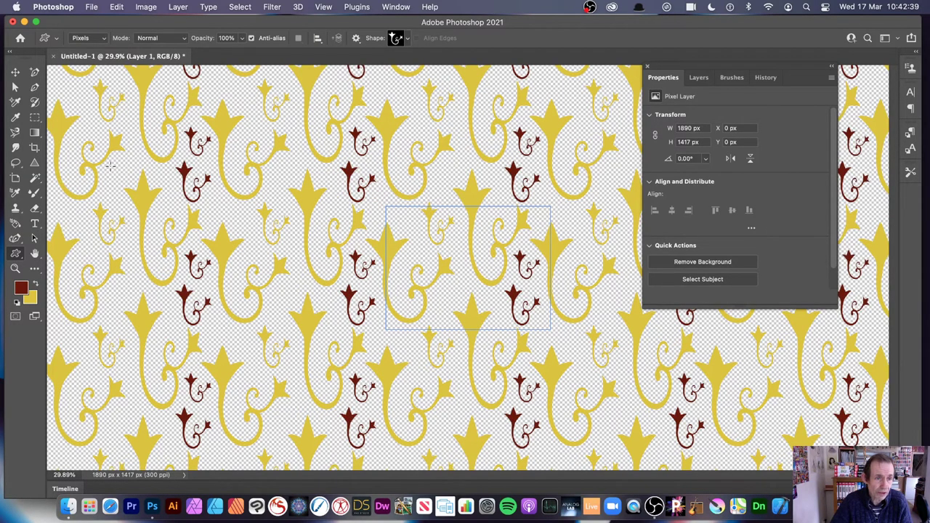
left_click_drag(110, 166, 129, 184)
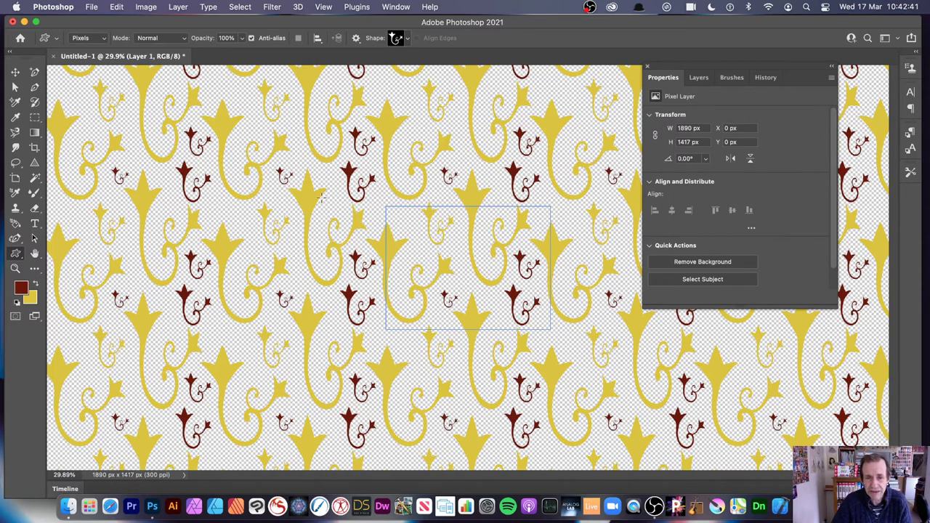
left_click_drag(392, 210, 413, 230)
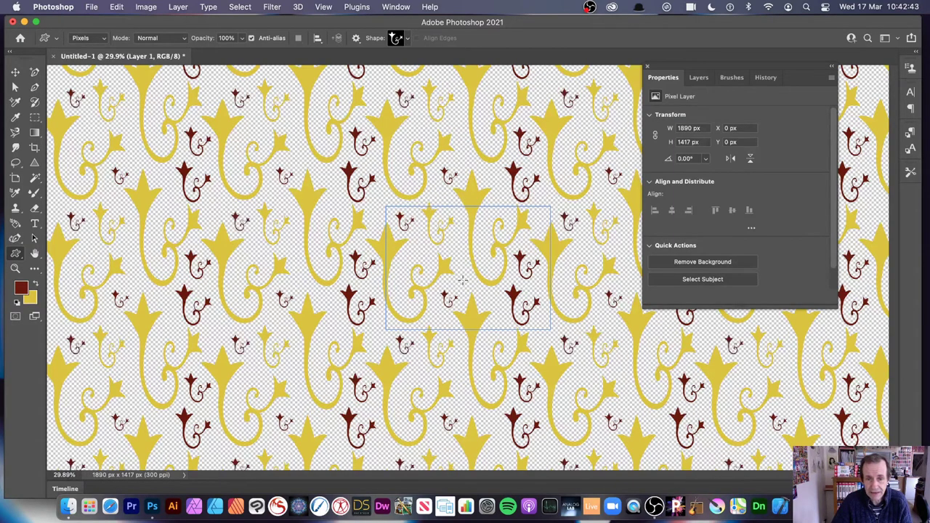
mouse_move(454, 254)
left_mouse_down()
mouse_move(445, 240)
mouse_move(458, 254)
left_mouse_up()
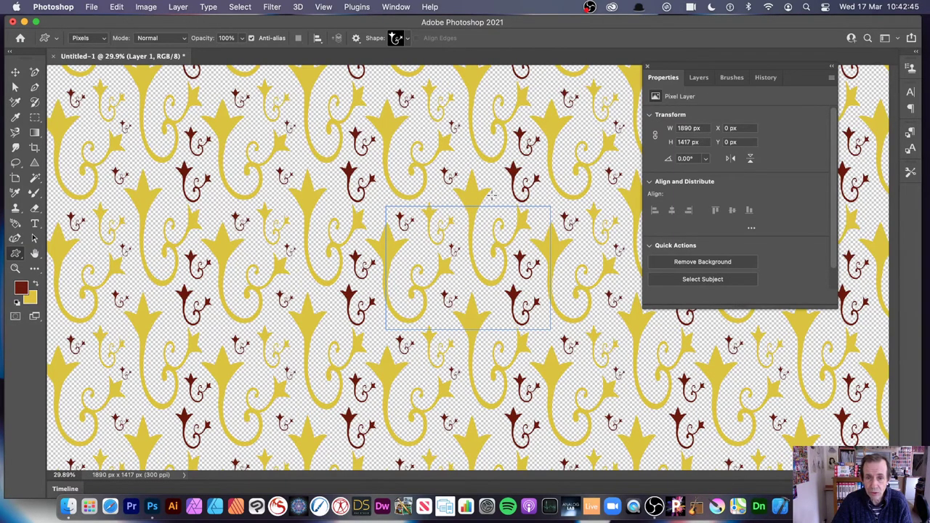
left_click_drag(491, 190, 509, 214)
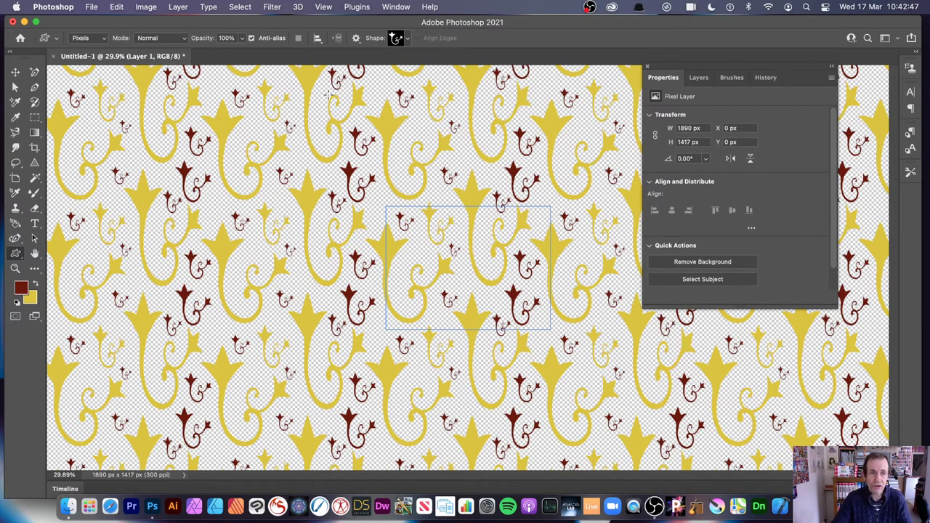
Step: Define the canvas artwork as a pattern named Pattern 53
left_click(118, 6)
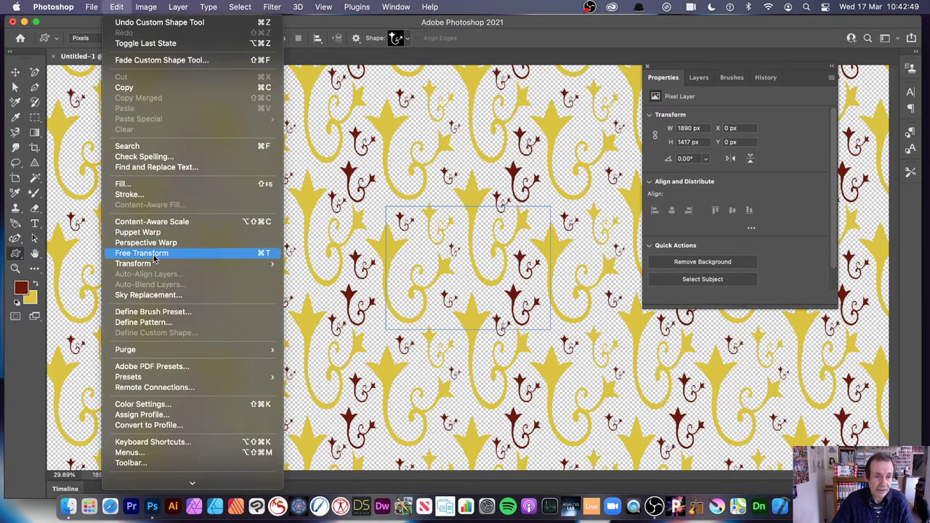
left_click(167, 324)
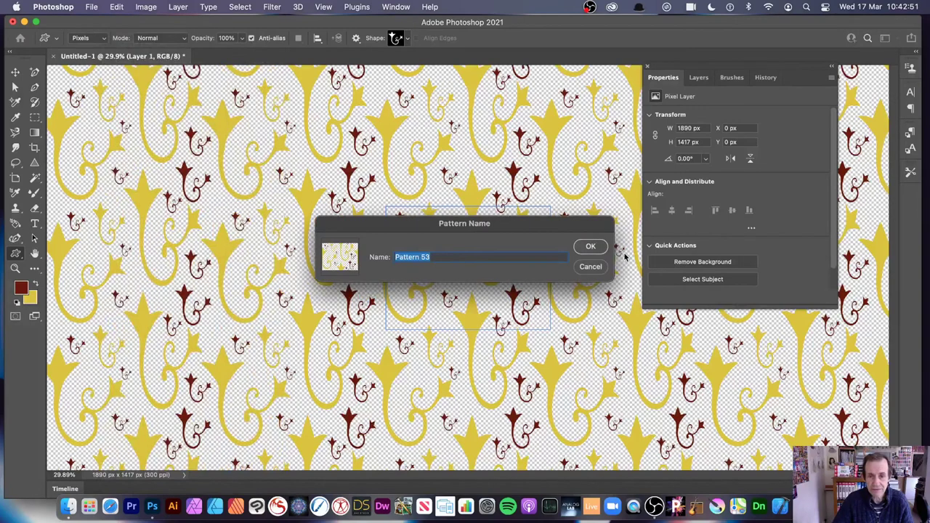
left_click(592, 247)
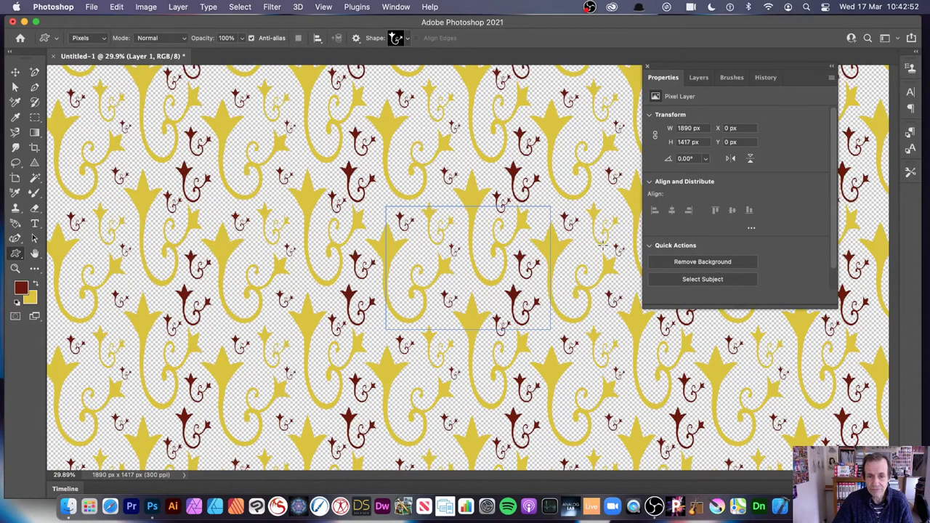
left_click(180, 7)
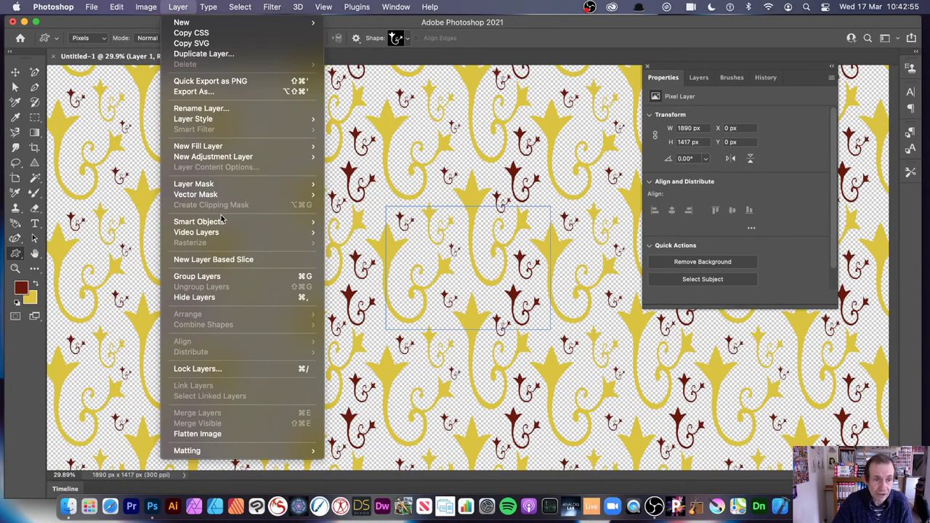
mouse_move(226, 146)
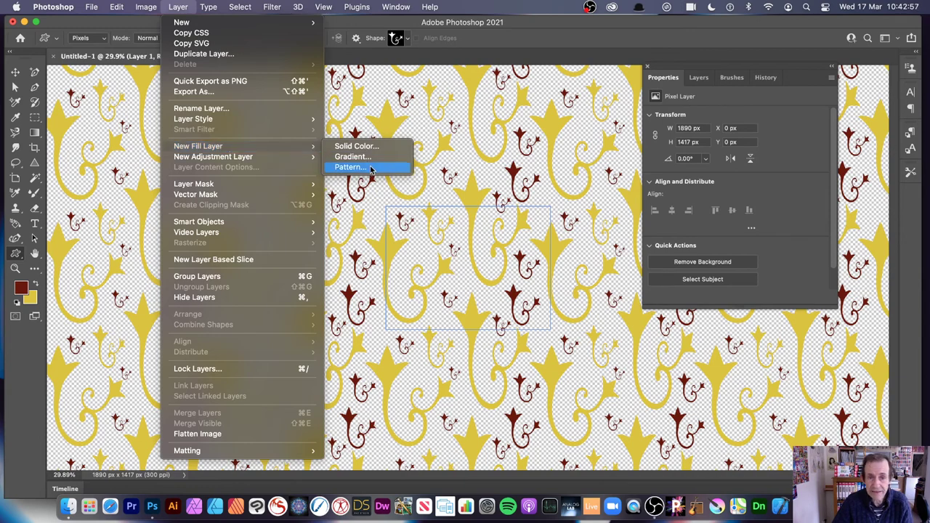
left_click(535, 170)
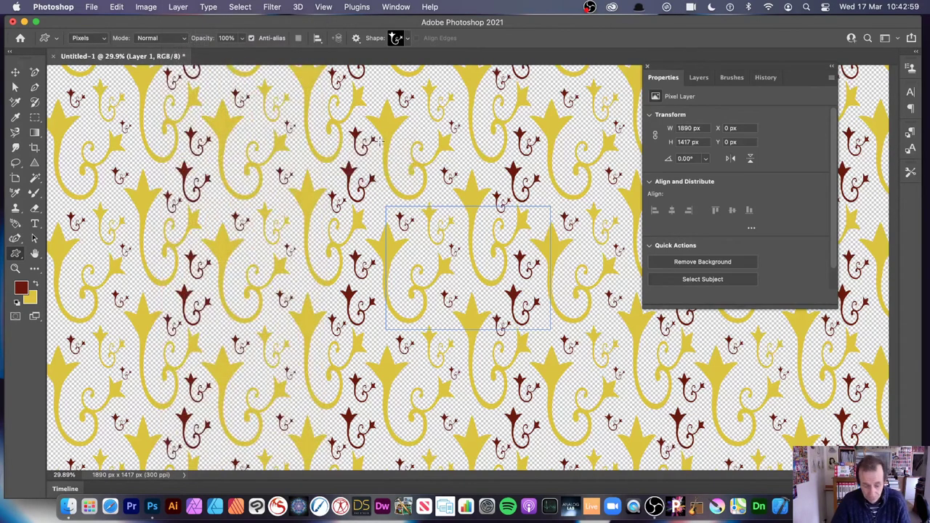
Step: Undo all the drawn red and yellow flowers back to an empty canvas
key("super+z")
key("super+z")
key("super+z")
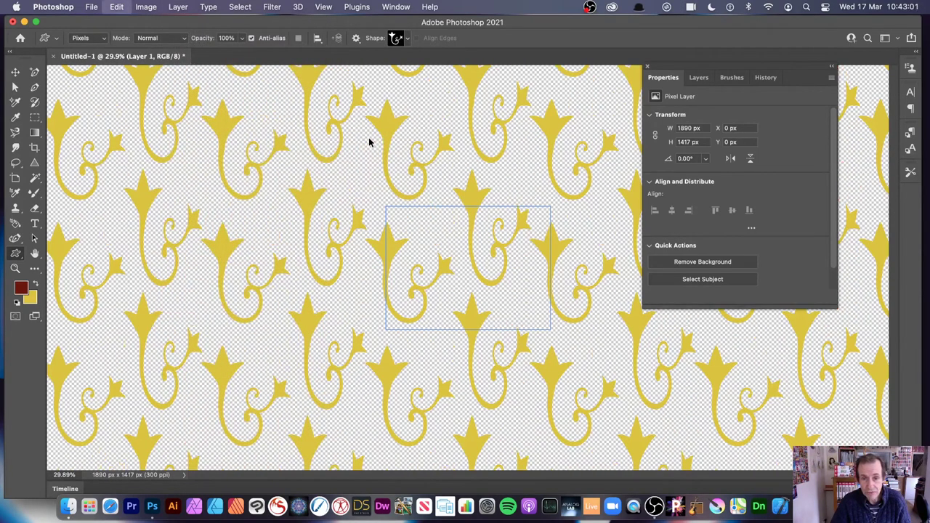
key("super+z")
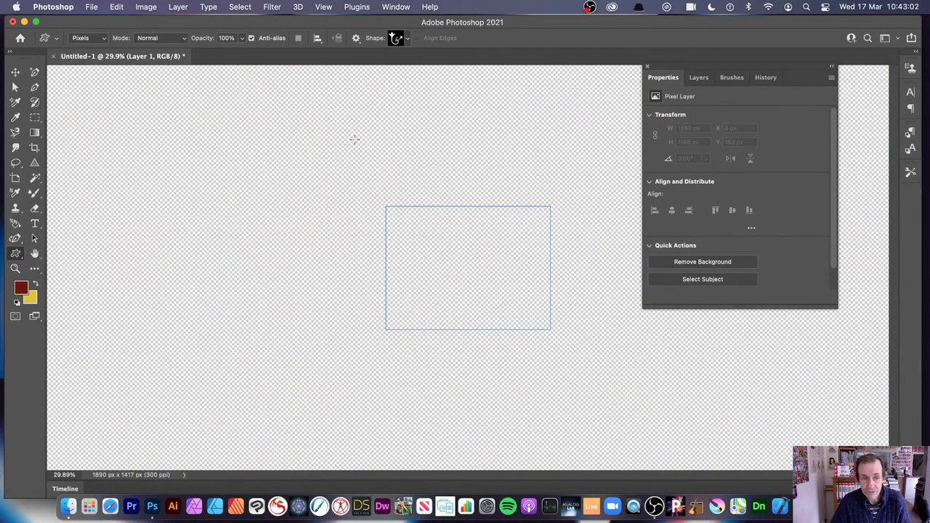
Step: Switch the Custom Shape tool to Shape mode and draw a dark red flower about 986 by 1144 px in the tile's right half
left_click(16, 254)
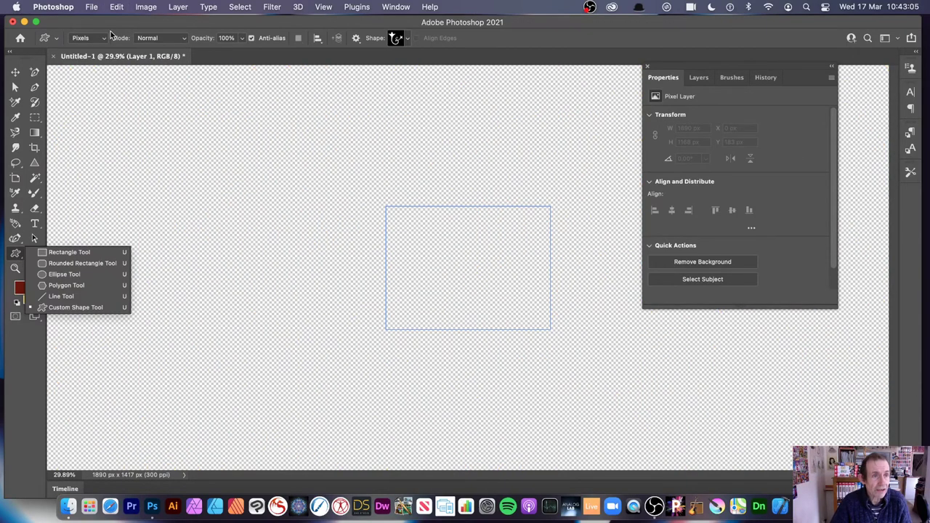
left_click(89, 38)
left_click(89, 20)
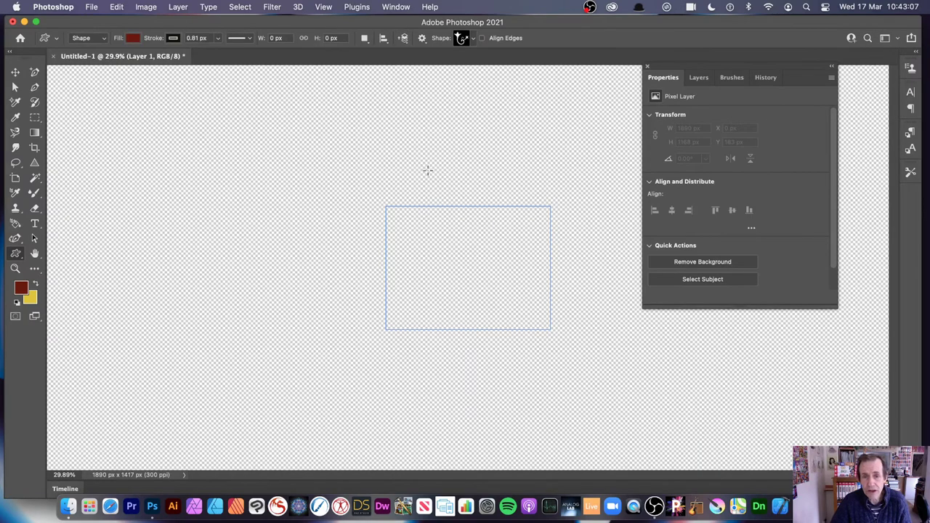
left_click_drag(427, 170, 585, 344)
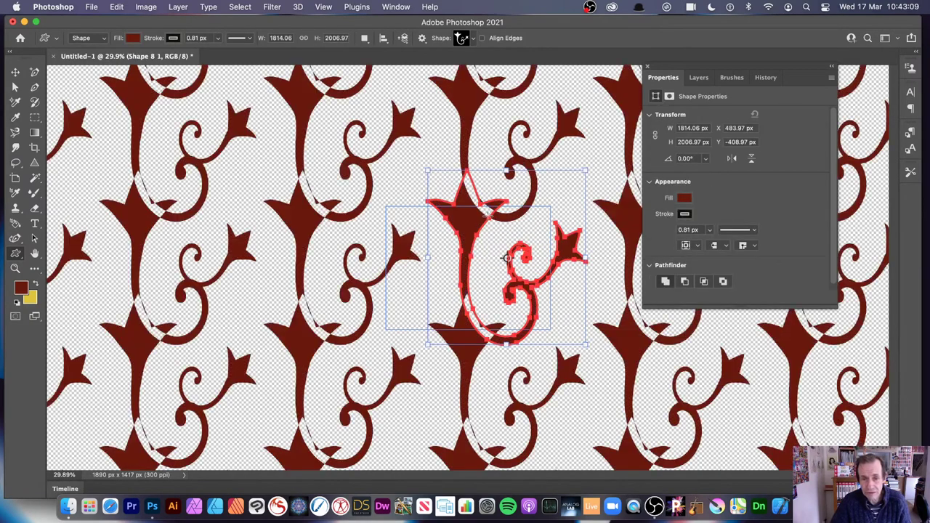
key("super+z")
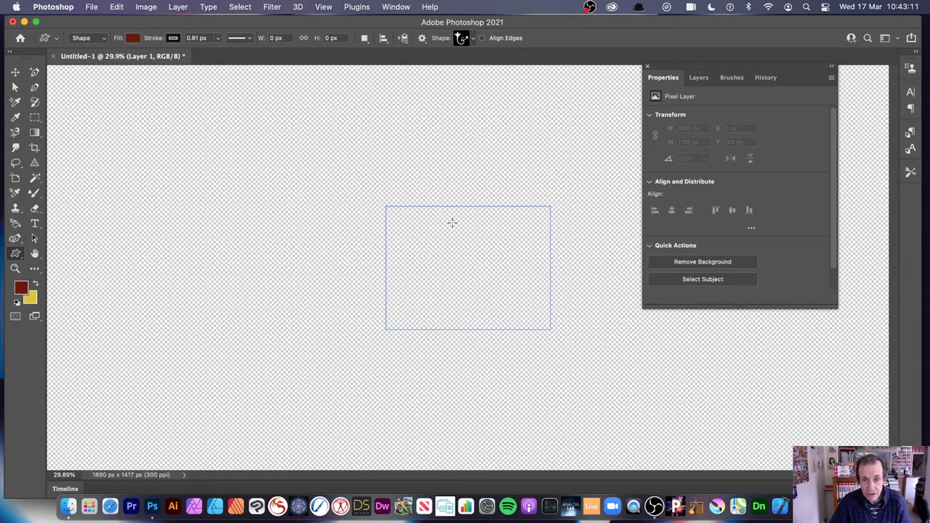
left_click_drag(451, 222, 537, 322)
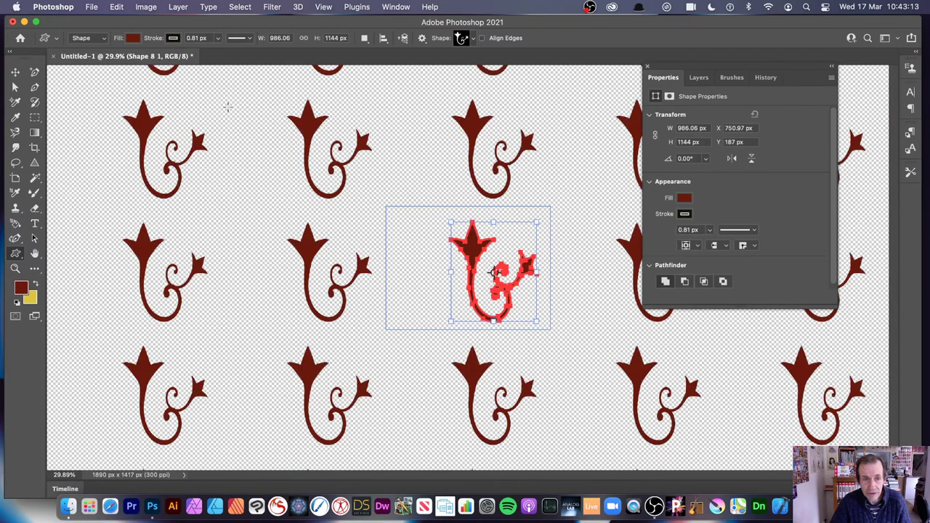
Step: Convert the flower shape layer to a Smart Object and show the document's layers
left_click(15, 72)
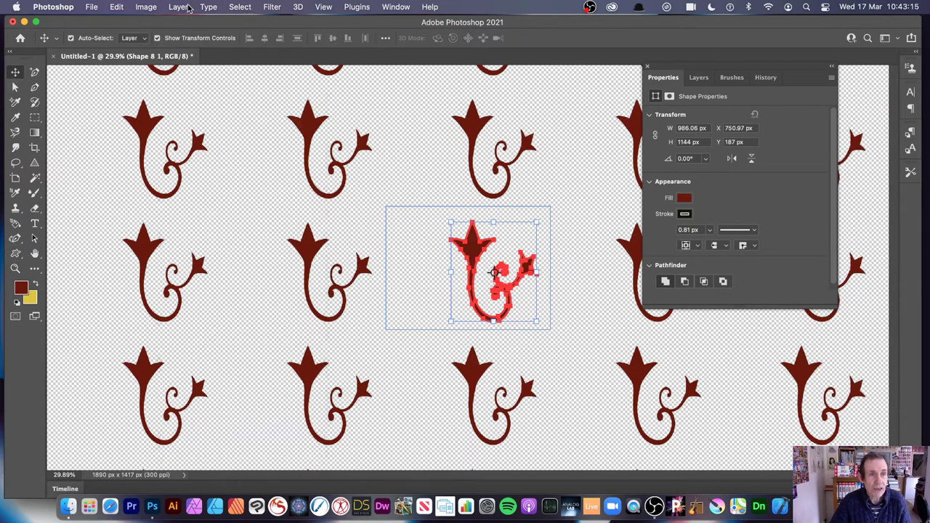
left_click(189, 9)
mouse_move(215, 223)
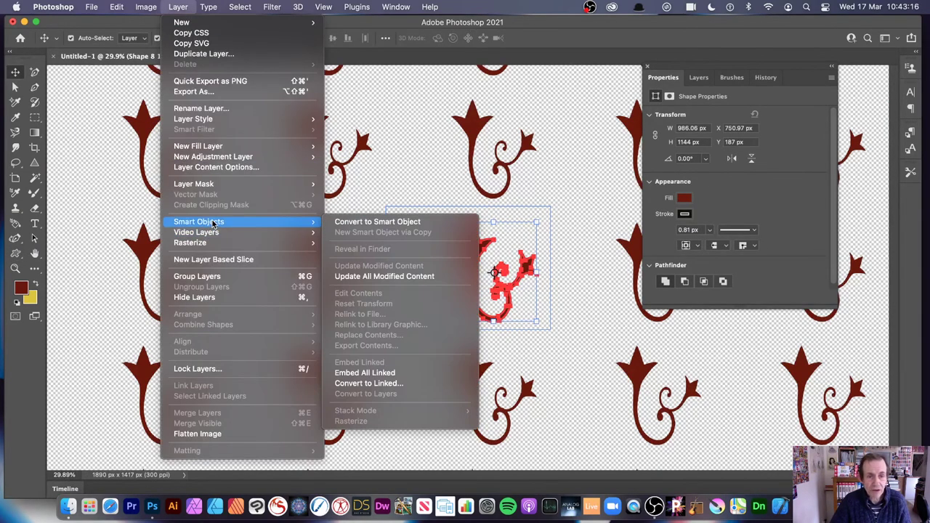
left_click(371, 222)
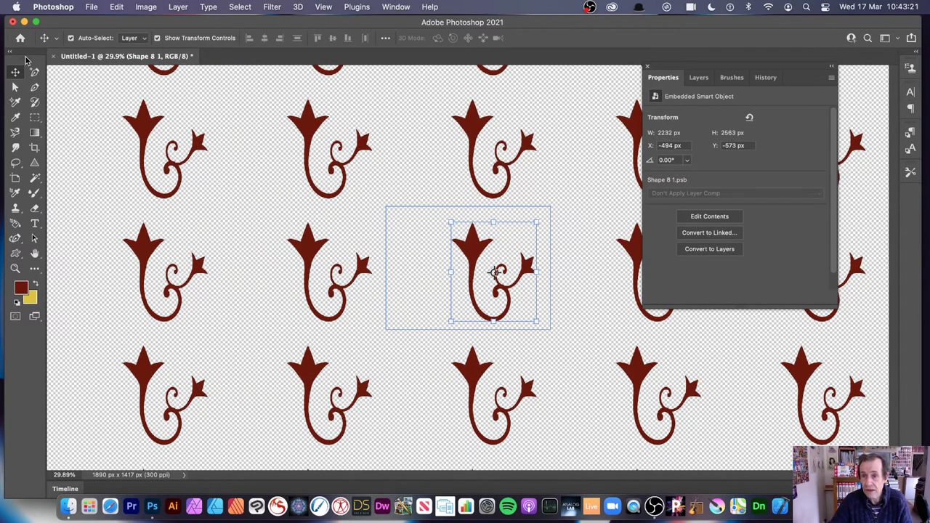
left_click(698, 77)
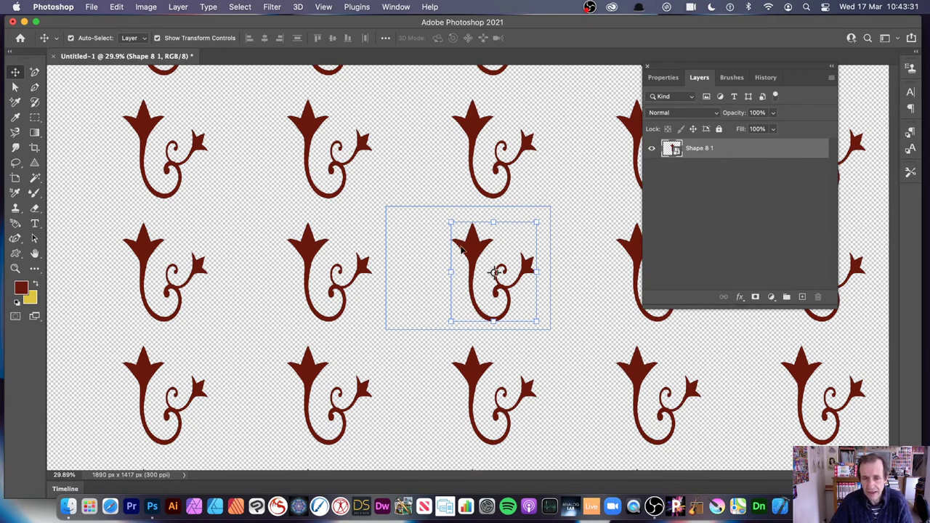
Step: Apply a Gaussian Blur smart filter with a radius of 26.1 pixels to the flower
left_click(171, 7)
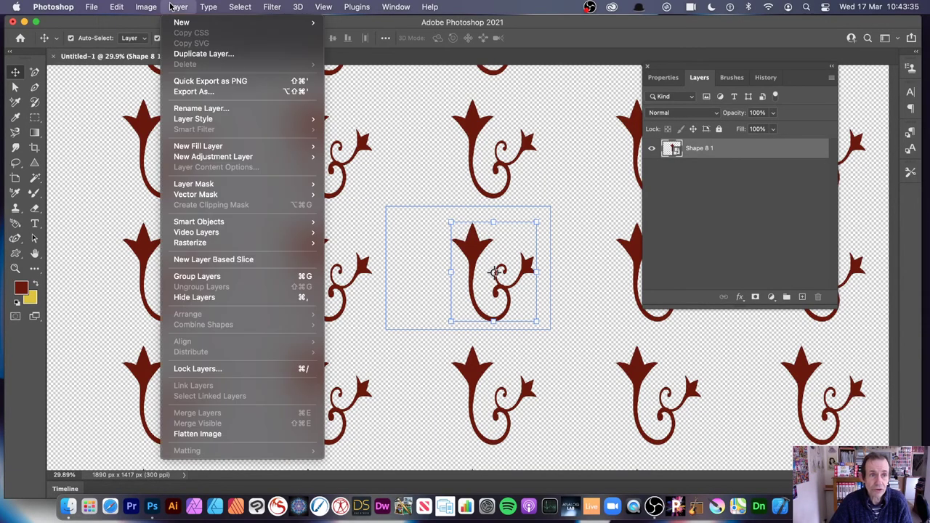
mouse_move(290, 119)
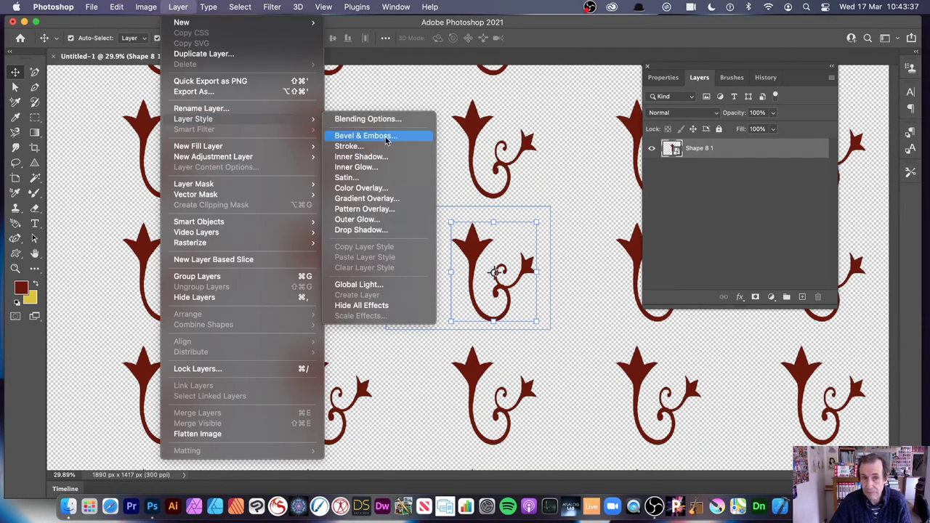
mouse_move(276, 10)
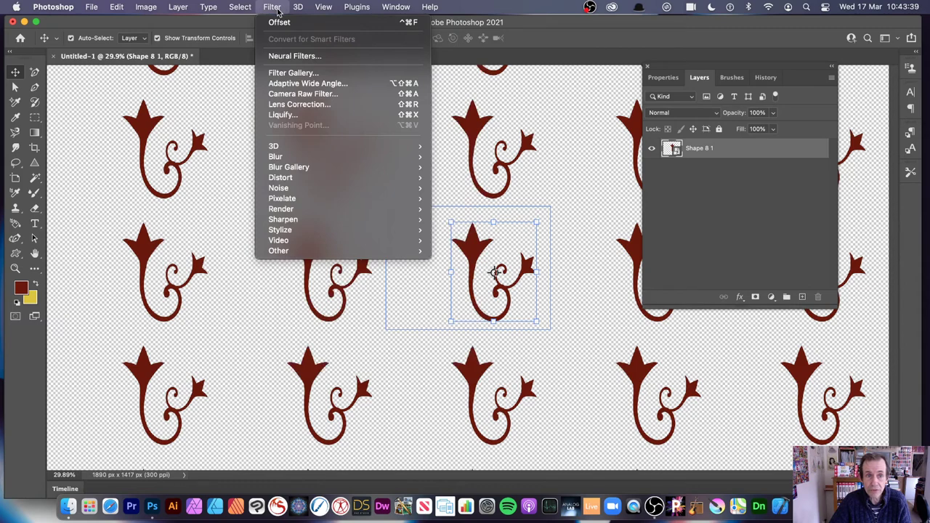
mouse_move(348, 156)
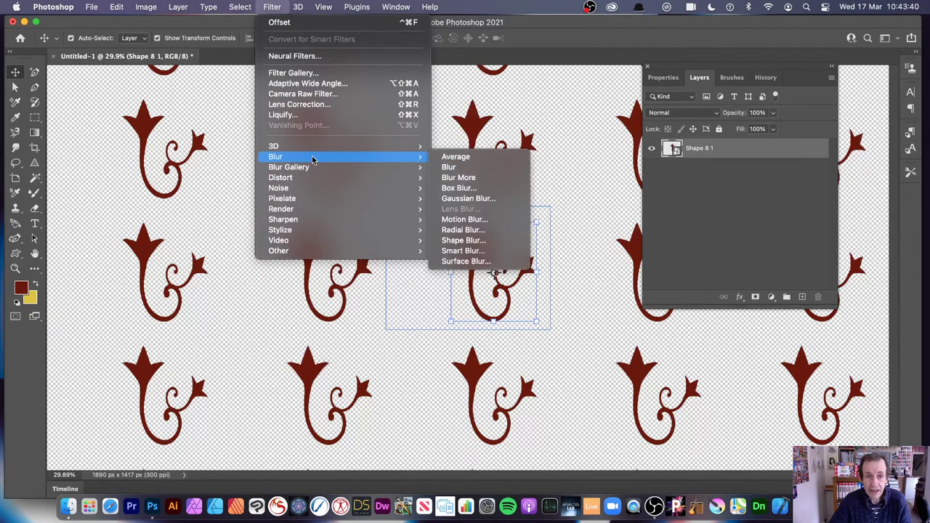
left_click(469, 198)
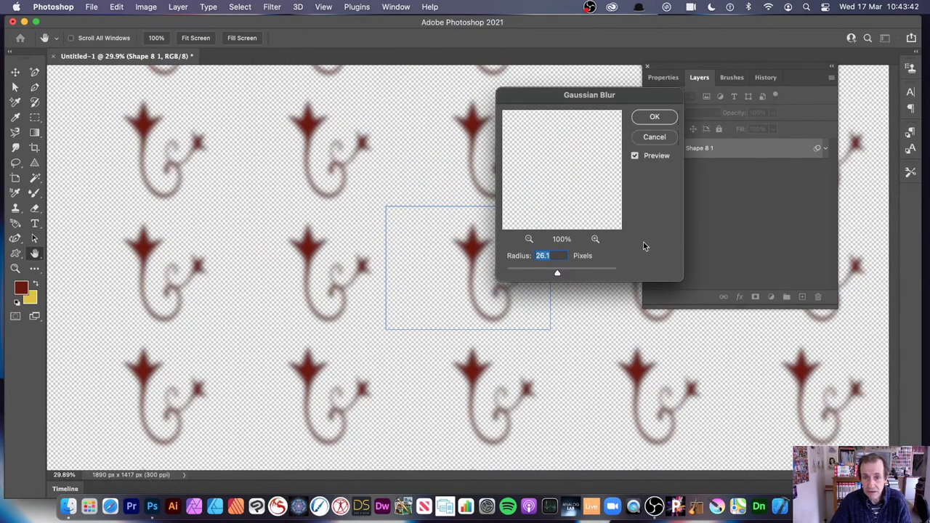
left_click(654, 116)
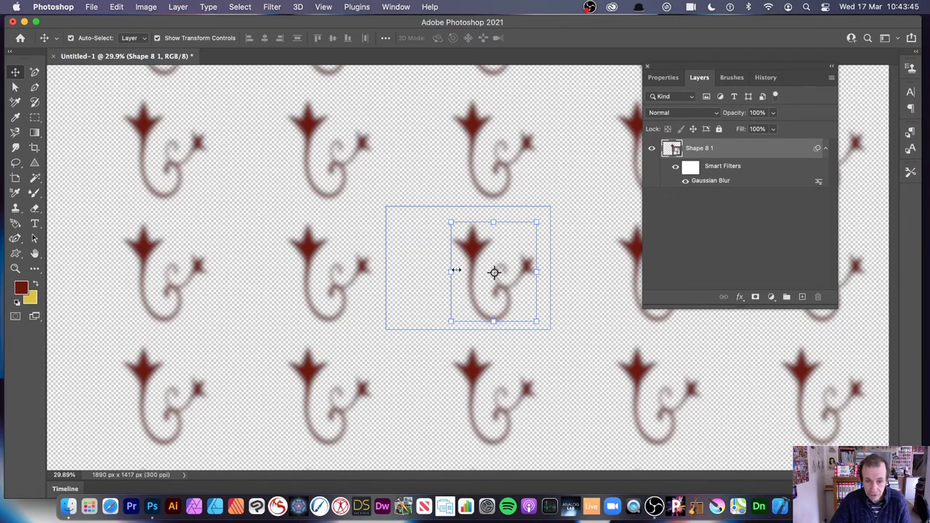
Step: Duplicate the blurred flower, place the copy over the tile's upper-left corner, and hide the copy's Gaussian Blur
left_click_drag(494, 270, 388, 207)
key("super+j")
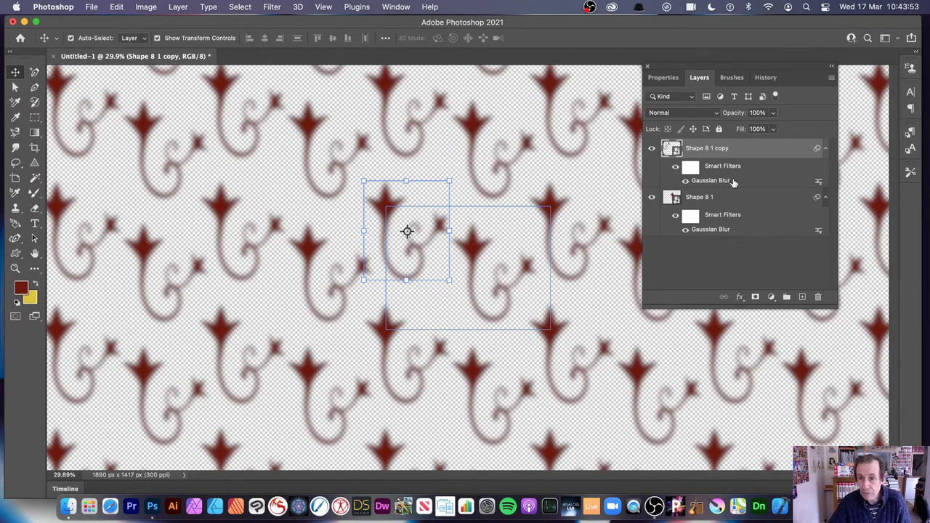
left_click(686, 181)
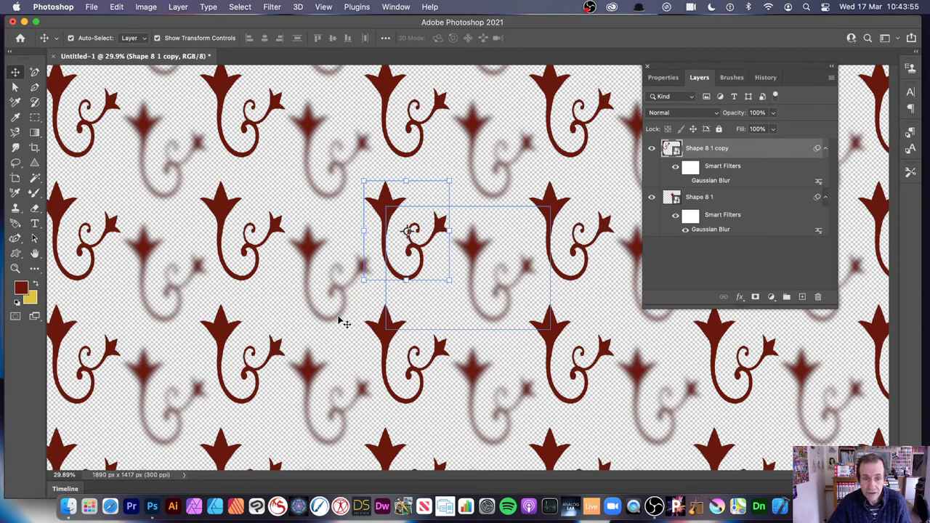
Step: Try a Twirl distortion with an angle of -205° on the sharp flower copy and undo it
left_click(272, 7)
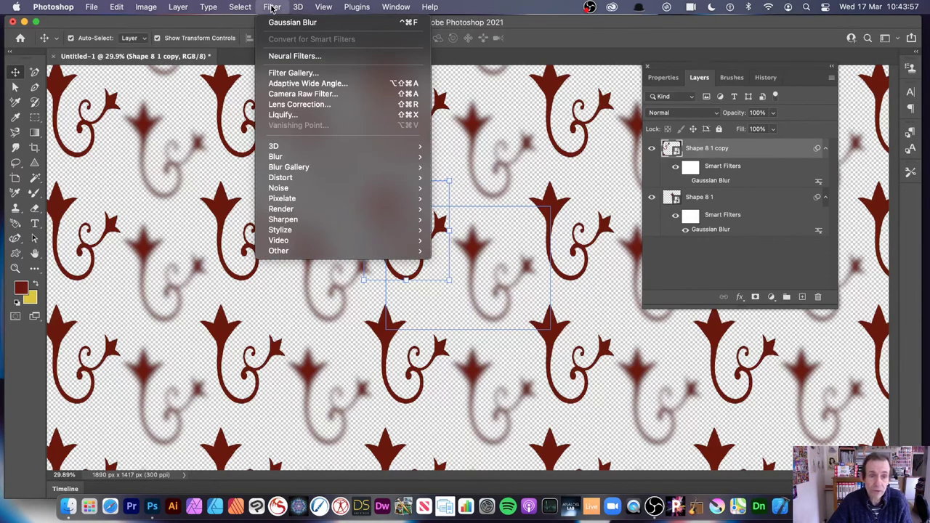
mouse_move(280, 197)
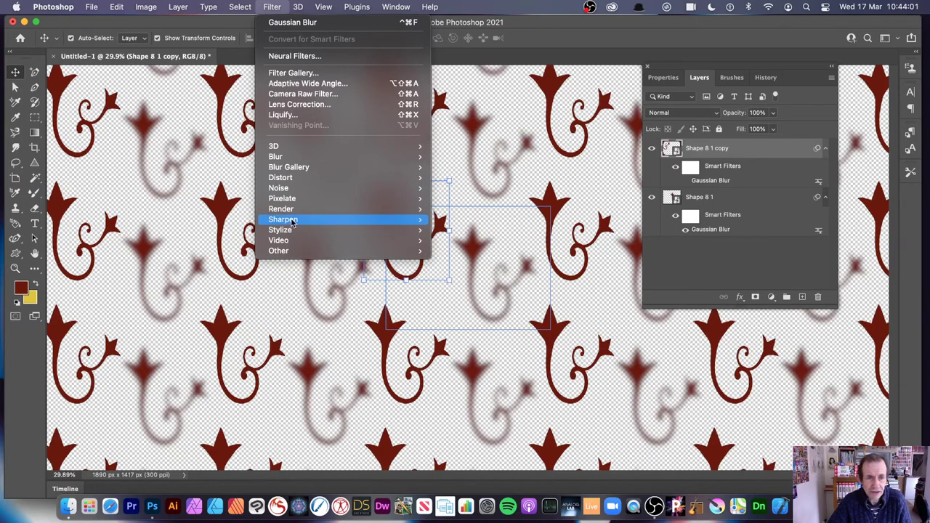
mouse_move(304, 180)
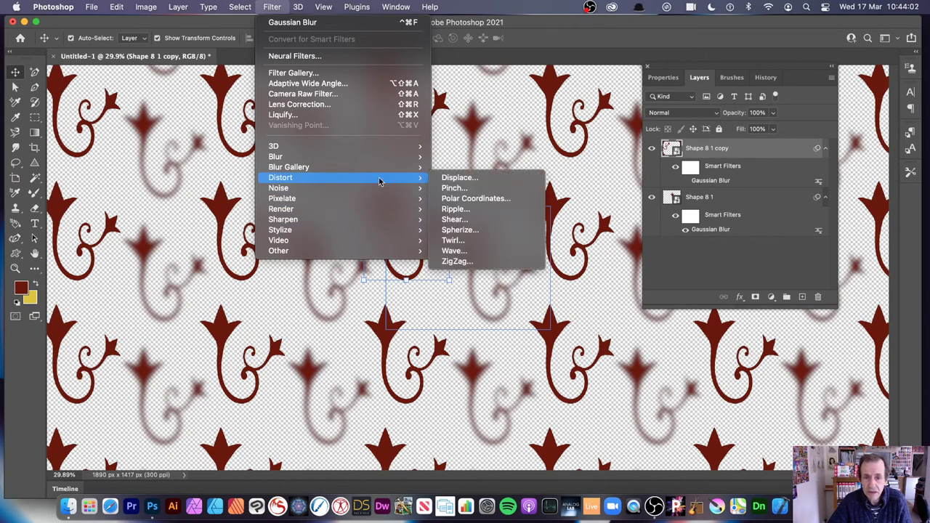
left_click(451, 242)
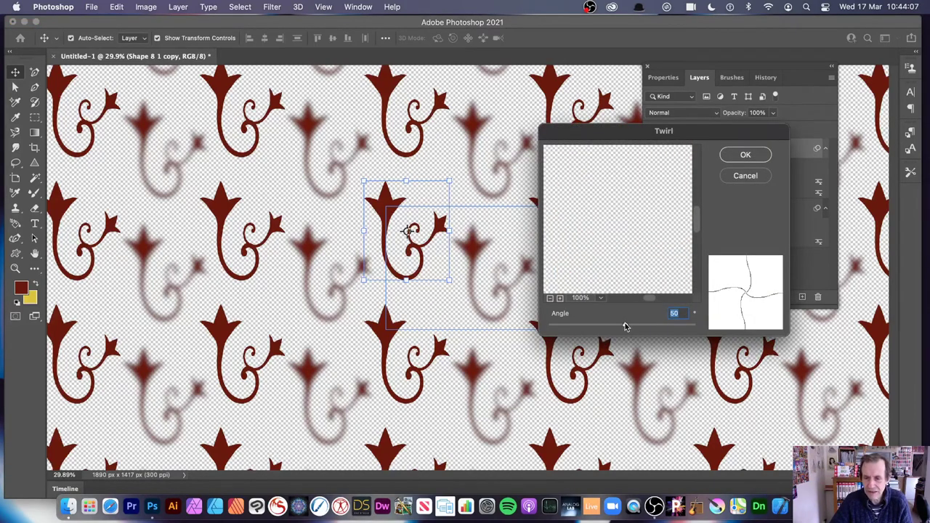
left_click_drag(624, 325, 607, 326)
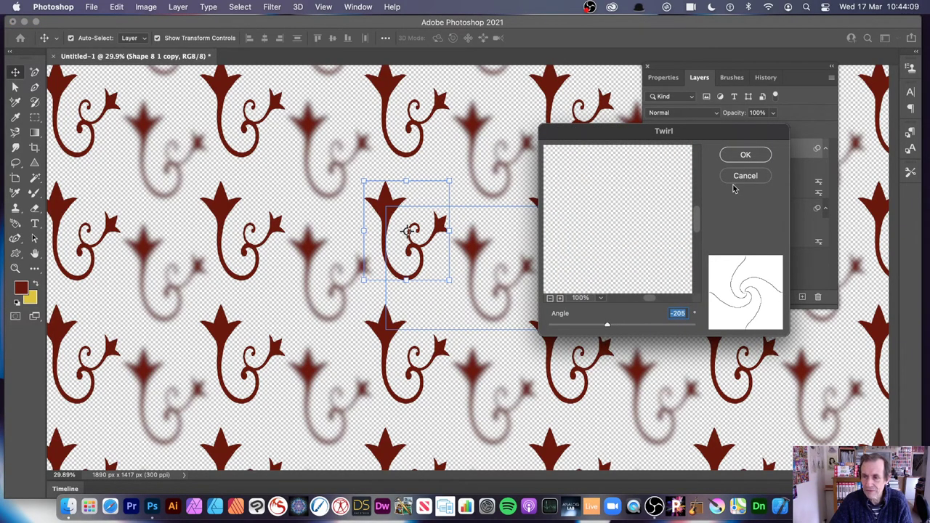
left_click(744, 155)
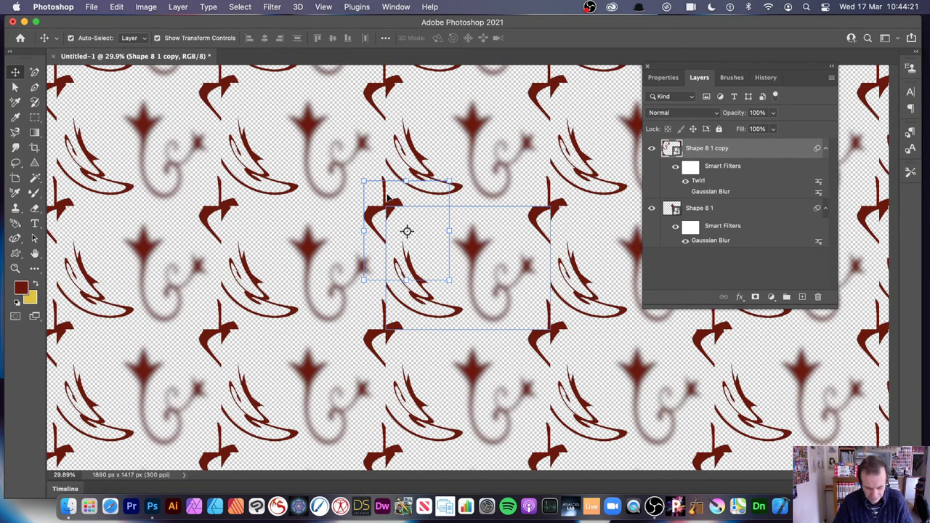
key("super+z")
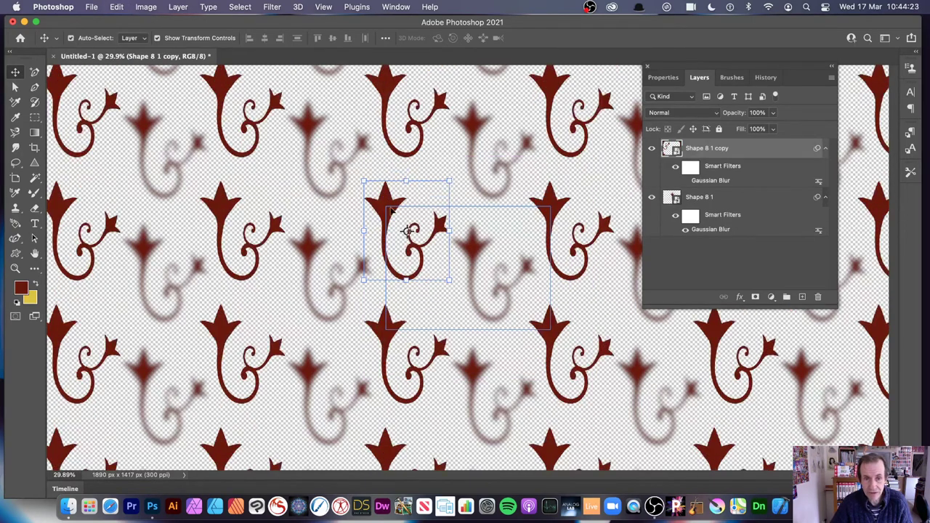
Step: Scale the sharp flower copy to about 75% width and 68% height and move it into the tile's lower-left area
left_click_drag(365, 182, 389, 211)
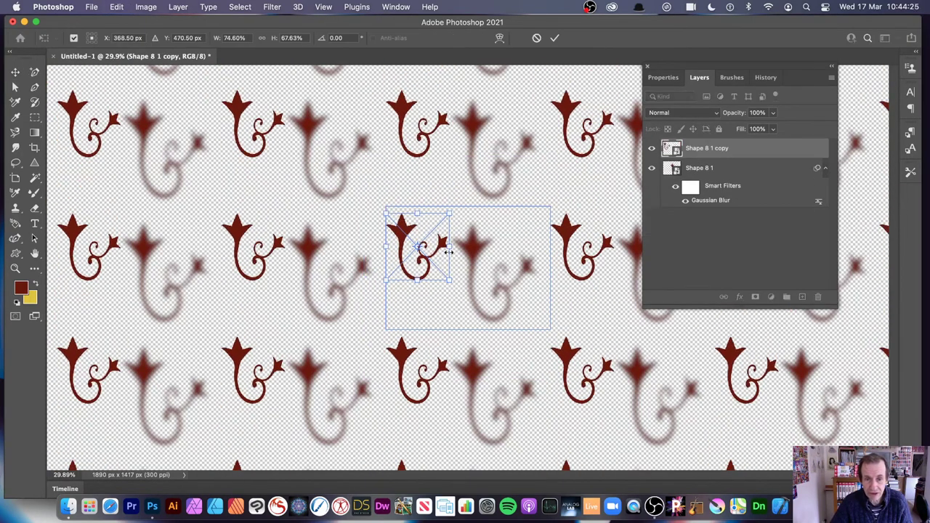
left_click_drag(441, 249, 450, 285)
key("Return")
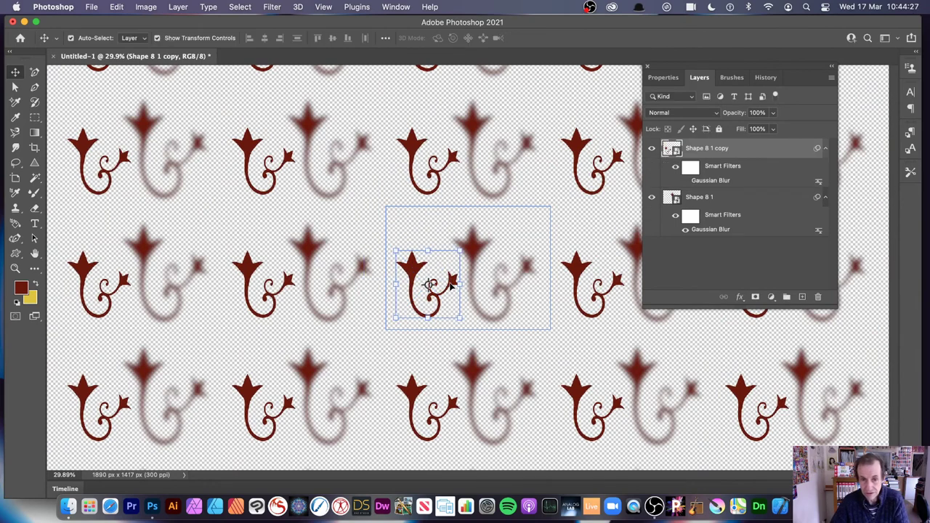
Step: Reapply the Twirl filter with its last settings to the reduced flower copy
left_click(270, 7)
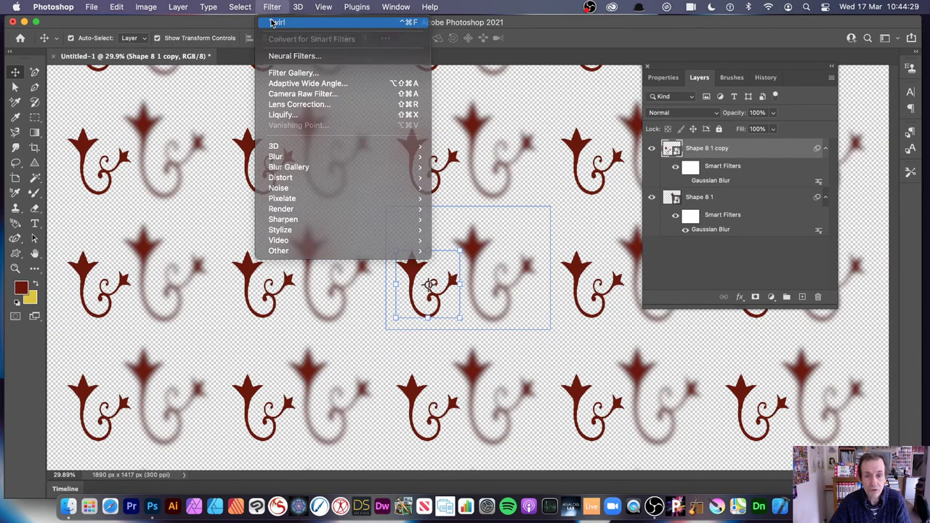
left_click(274, 22)
left_click(745, 155)
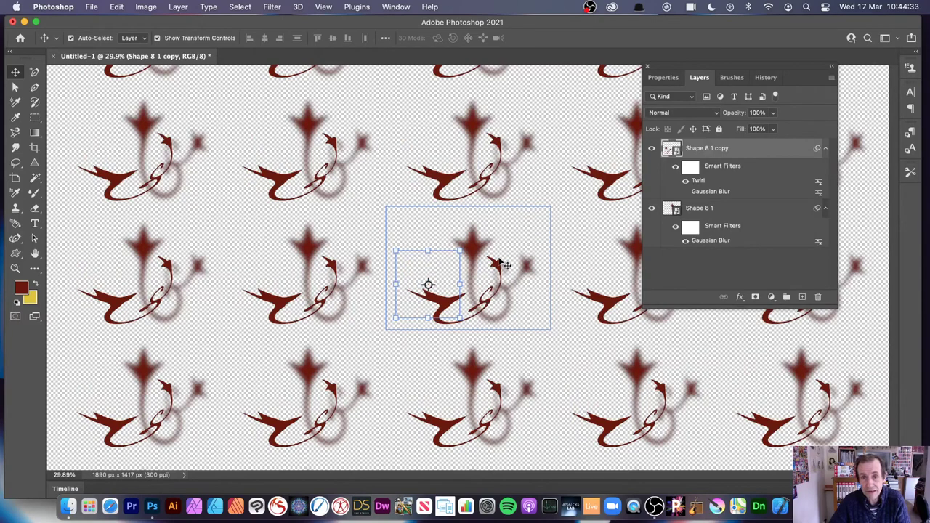
Step: Try moving the twirled flower copy over the tile's lower-right corner and enlarging it, and return it to its previous size and place
left_click_drag(427, 285, 499, 210)
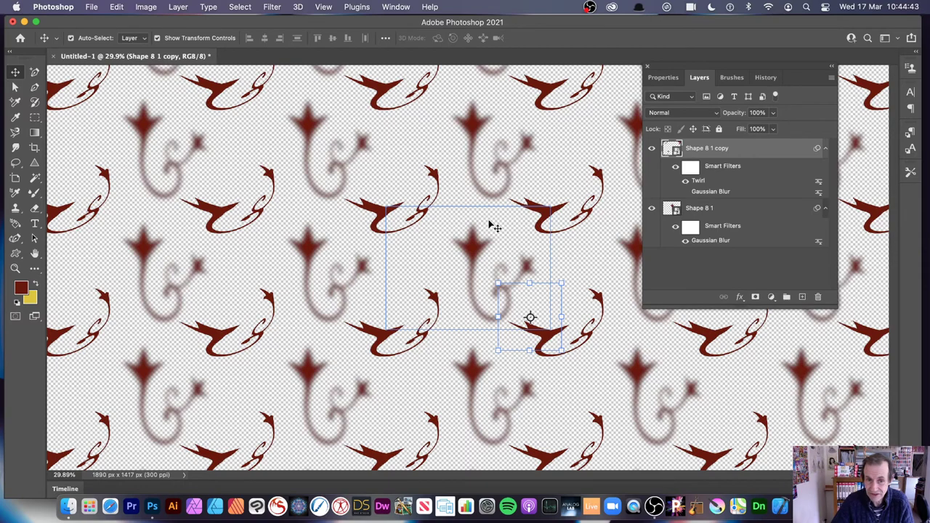
left_click_drag(498, 284, 421, 235)
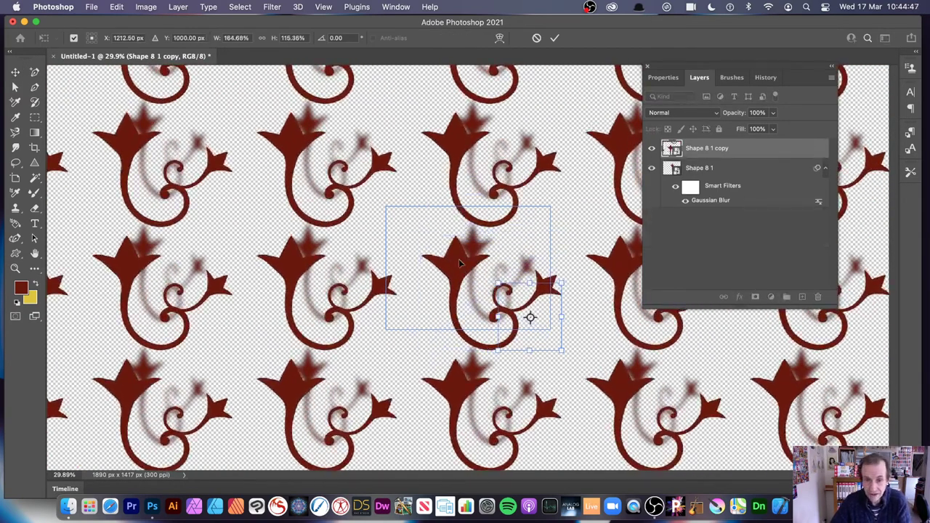
key("Return")
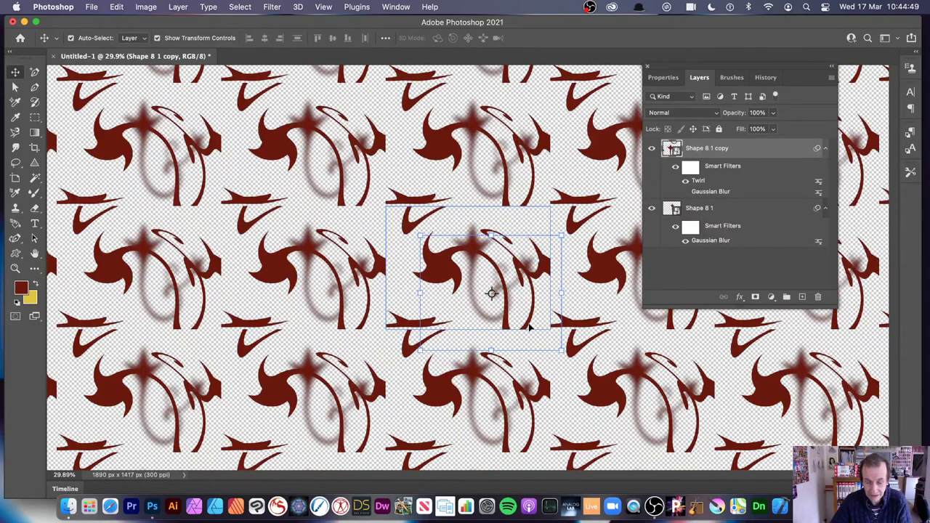
key("super+z")
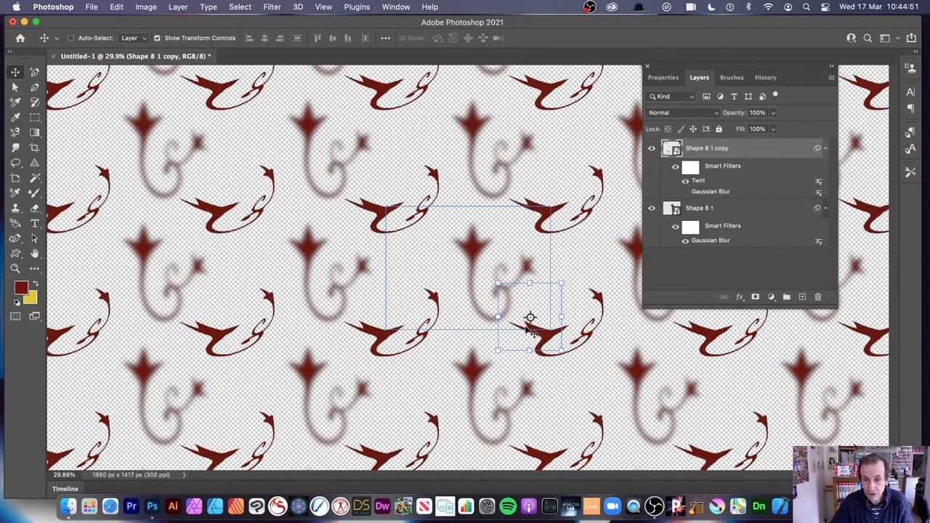
mouse_move(527, 320)
left_mouse_down()
mouse_move(519, 315)
mouse_move(589, 338)
mouse_move(544, 326)
left_mouse_up()
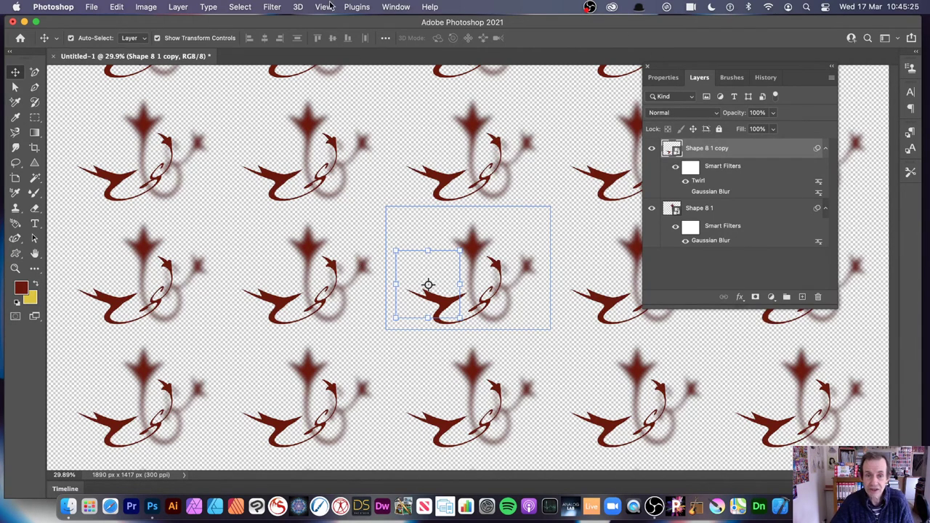
Step: Create a new transparent RGB document of 1890 x 1417 px at 300 ppi and turn on Pattern Preview
left_click(92, 7)
left_click(467, 128)
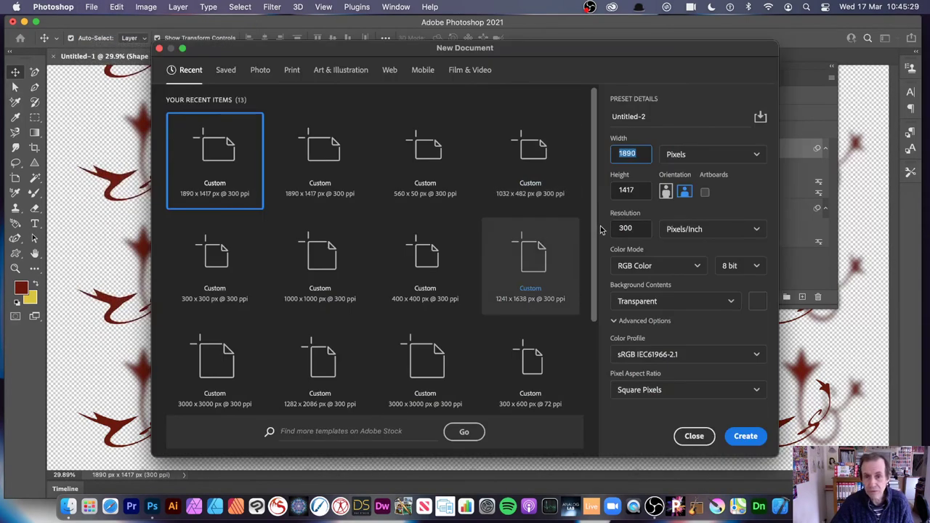
left_click(745, 435)
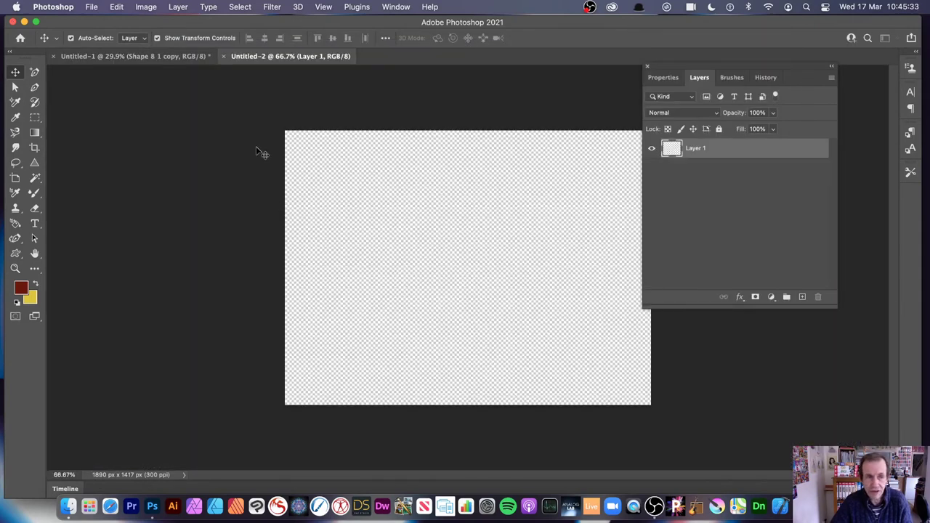
left_click(324, 7)
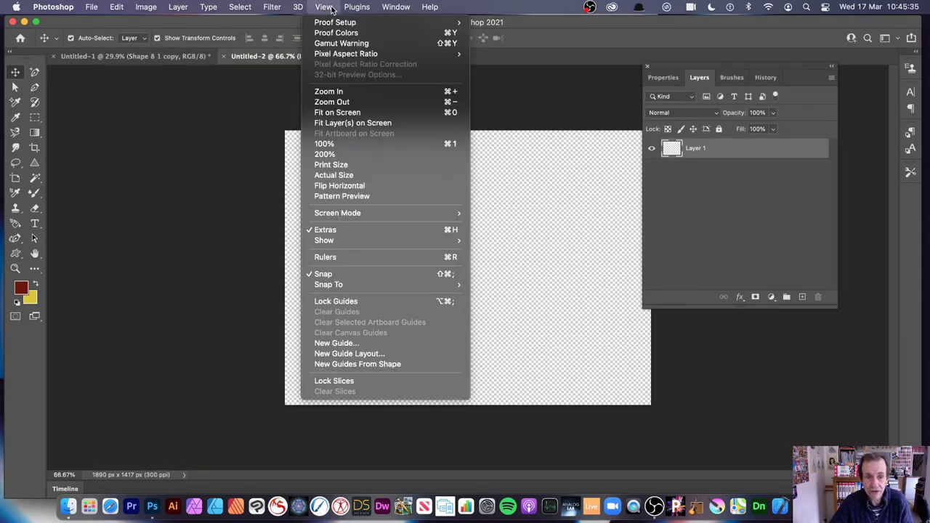
left_click(356, 197)
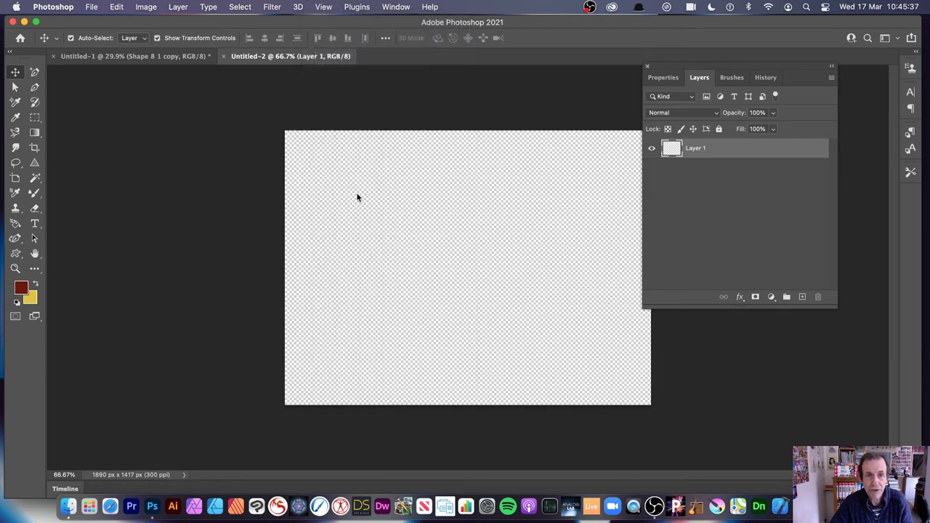
left_click(467, 207)
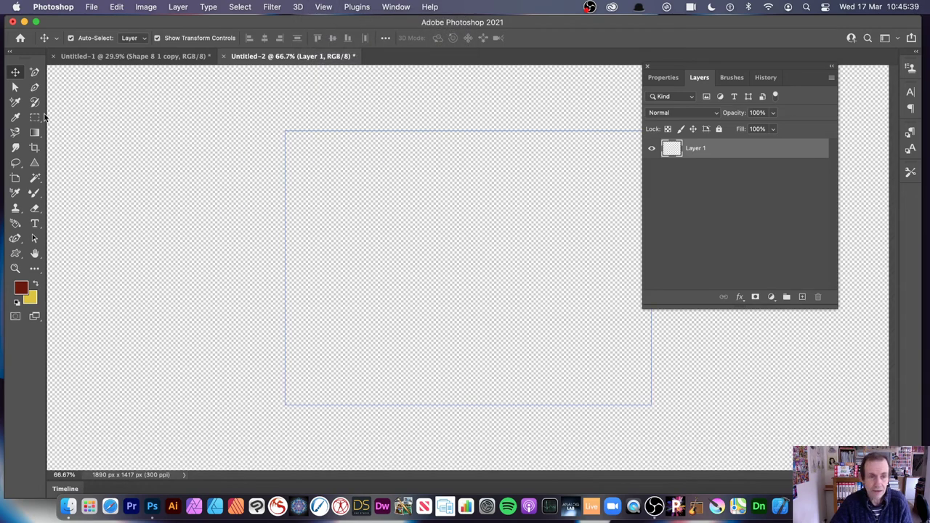
Step: Activate the Custom Shape tool and set its drawing mode to Pixels
left_click(15, 255)
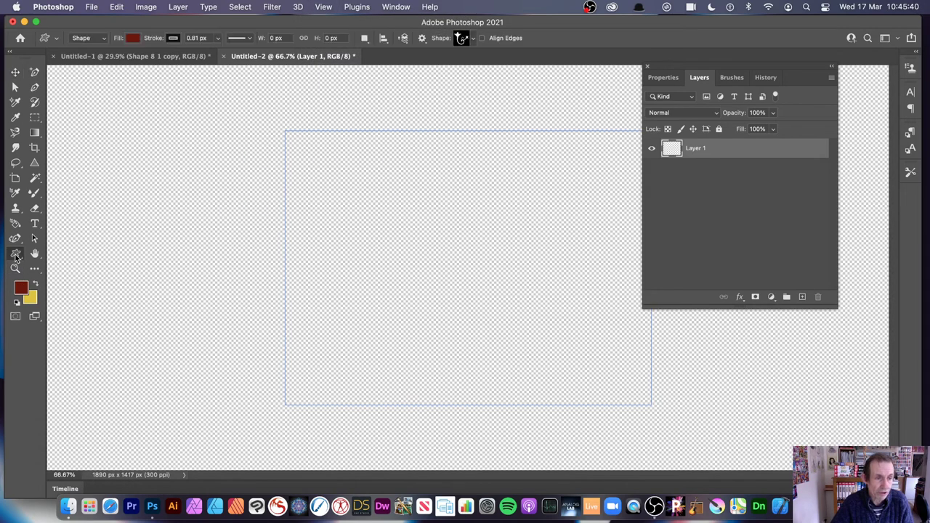
left_click(90, 39)
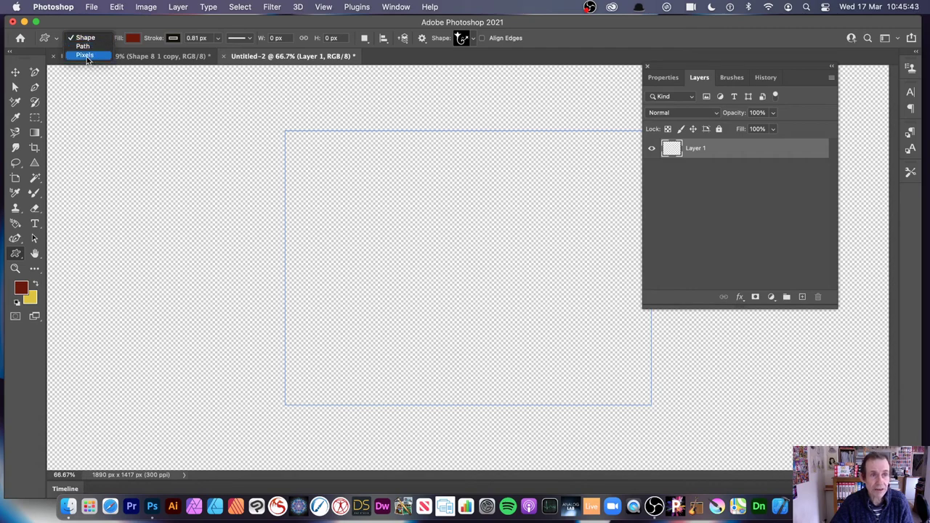
left_click(89, 57)
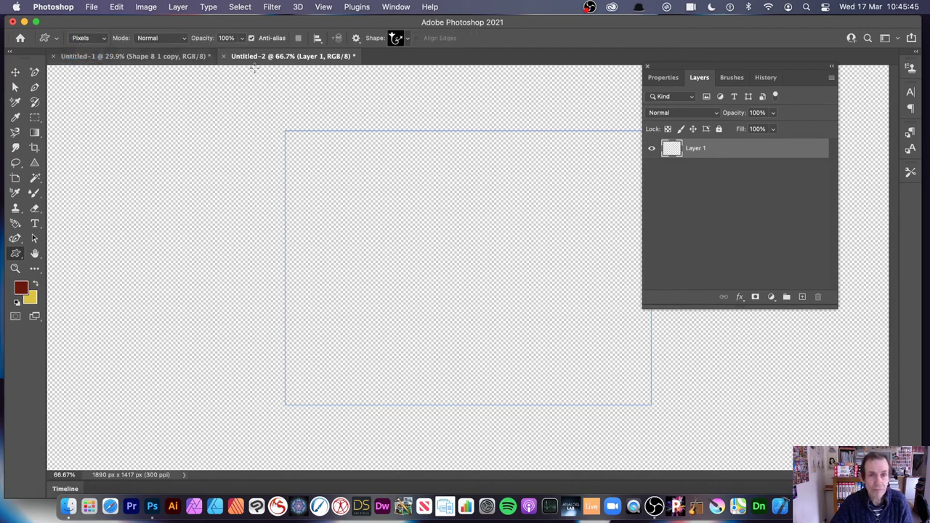
Step: Show the document's channels beside the tile and make only the Red channel active
left_click(392, 8)
left_click(398, 129)
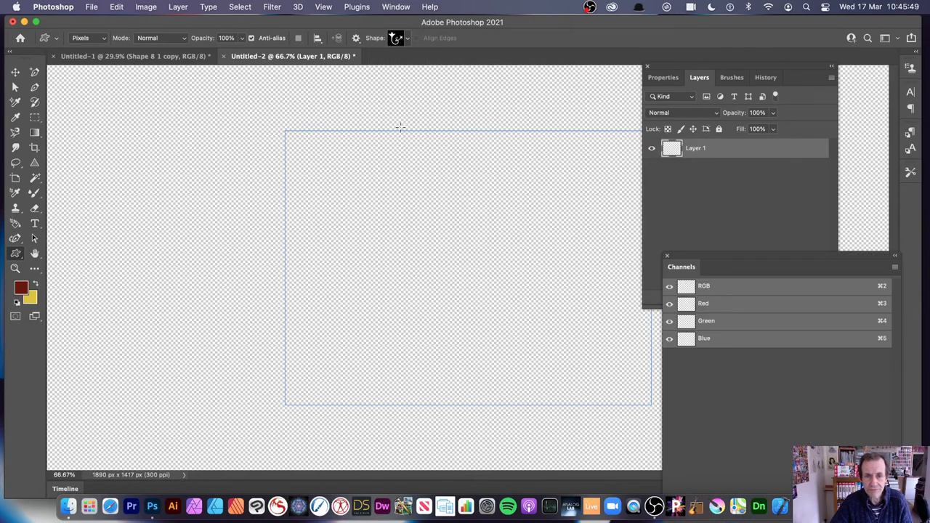
left_click_drag(714, 257, 557, 135)
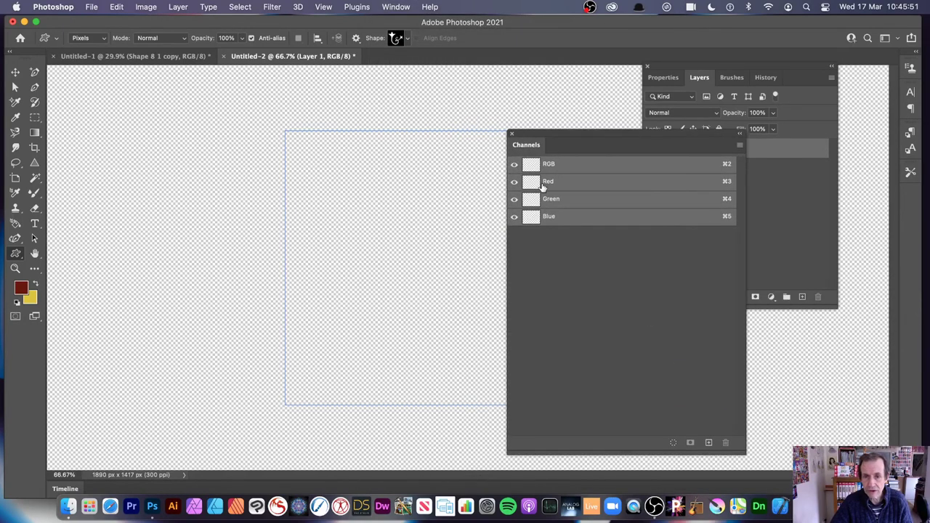
left_click(545, 183)
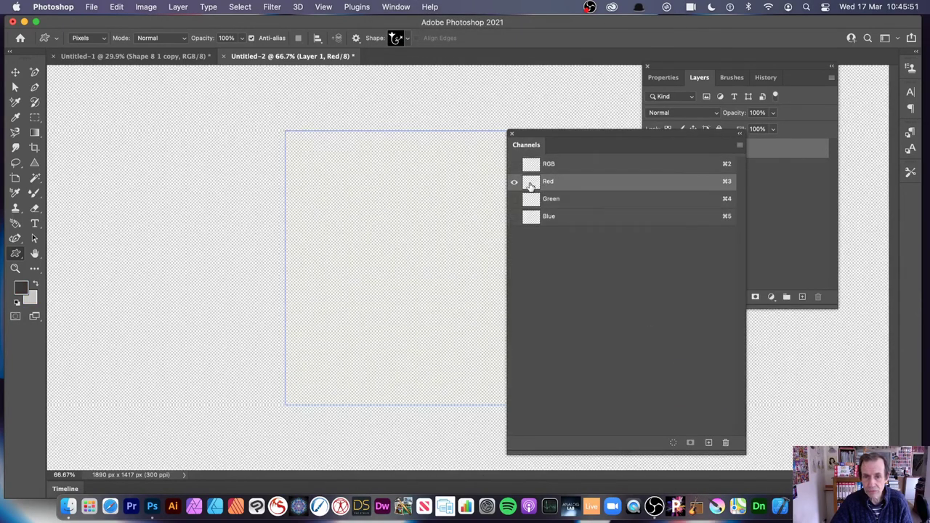
Step: Set the foreground colour to a muted, slightly yellowish mid grey
left_click(21, 288)
mouse_move(395, 140)
left_mouse_down()
mouse_move(407, 138)
mouse_move(356, 153)
mouse_move(378, 168)
left_mouse_up()
left_click(456, 234)
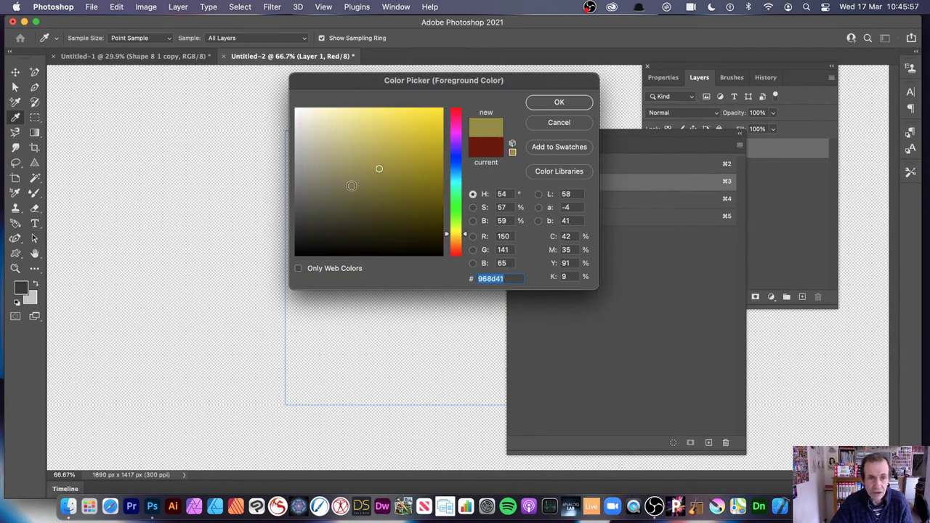
left_click(310, 172)
left_click(588, 108)
key("u")
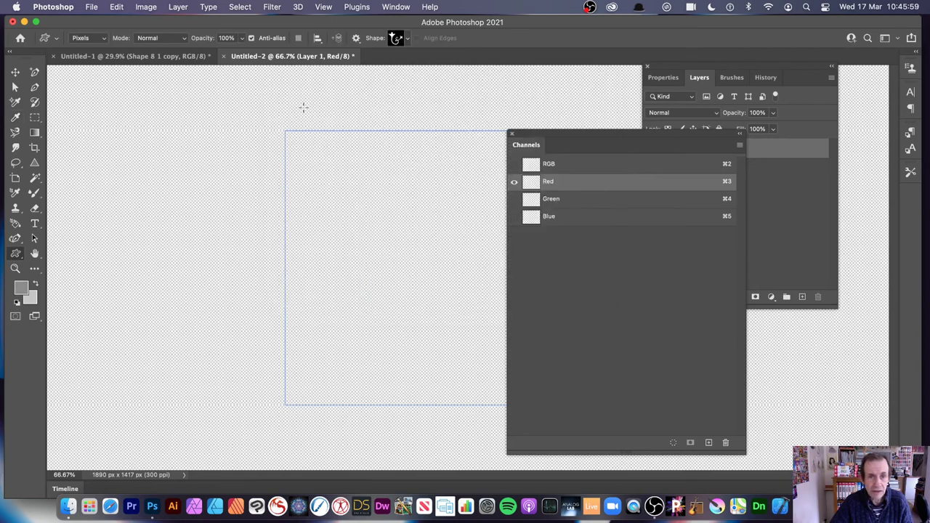
Step: Try to draw the flower shape on the Red channel alone, first at about 1533 x 1626 px and again at a smaller size
left_click_drag(301, 106, 598, 421)
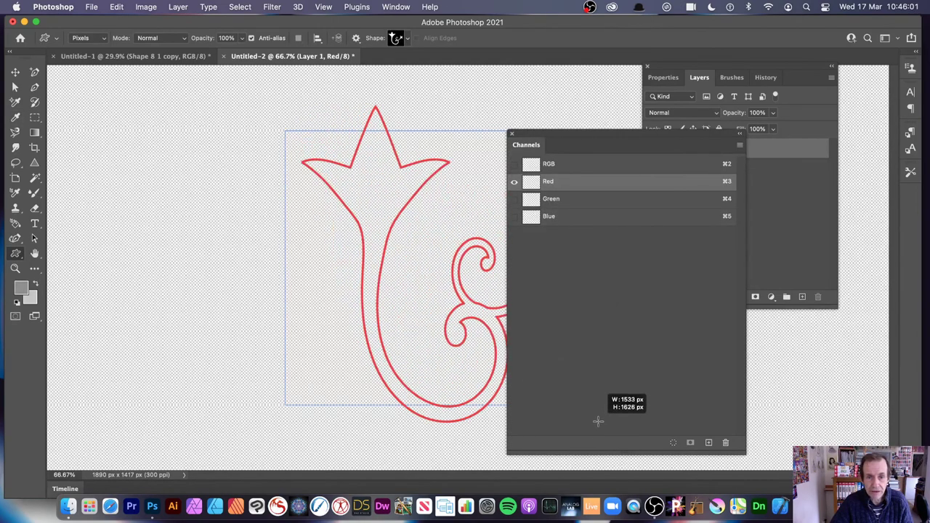
key("Escape")
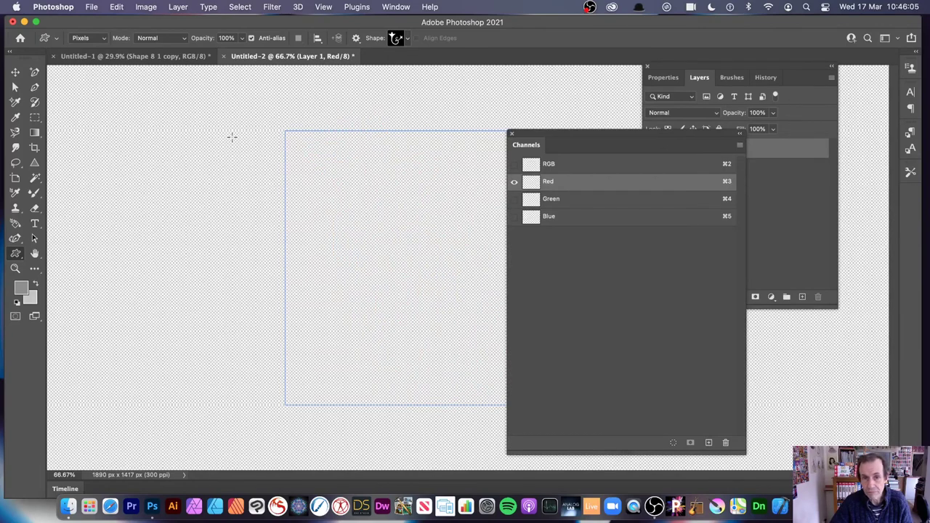
left_click_drag(232, 136, 436, 336)
key("Escape")
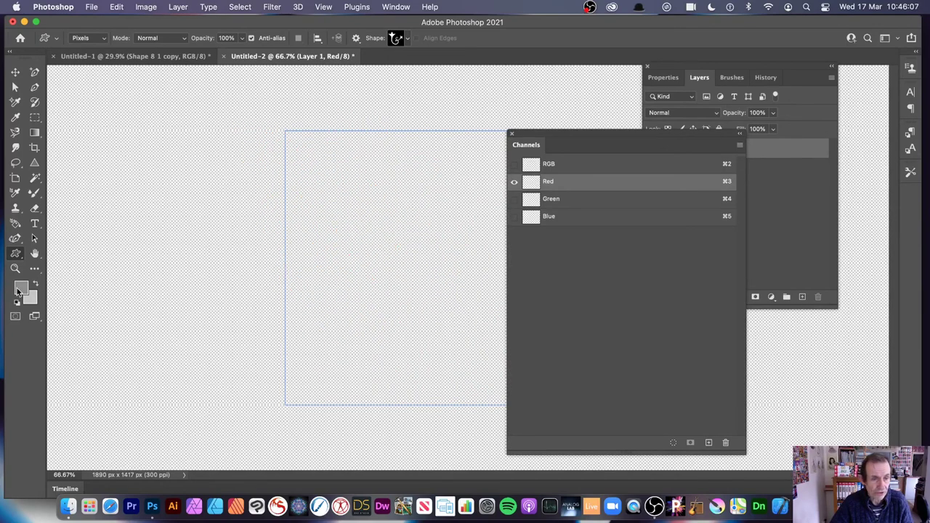
Step: Set the foreground colour to a very dark olive
left_click(19, 289)
left_click(416, 228)
left_click(556, 101)
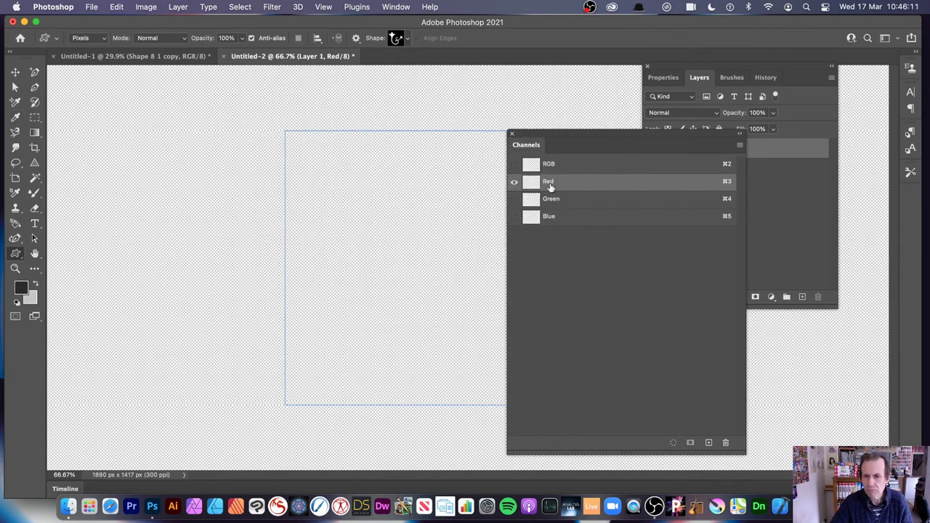
Step: Try the flower shape on the Green channel alone, and draw it in the tile's upper-left area on the composite RGB channel
left_click(551, 206)
left_click_drag(328, 143, 486, 305)
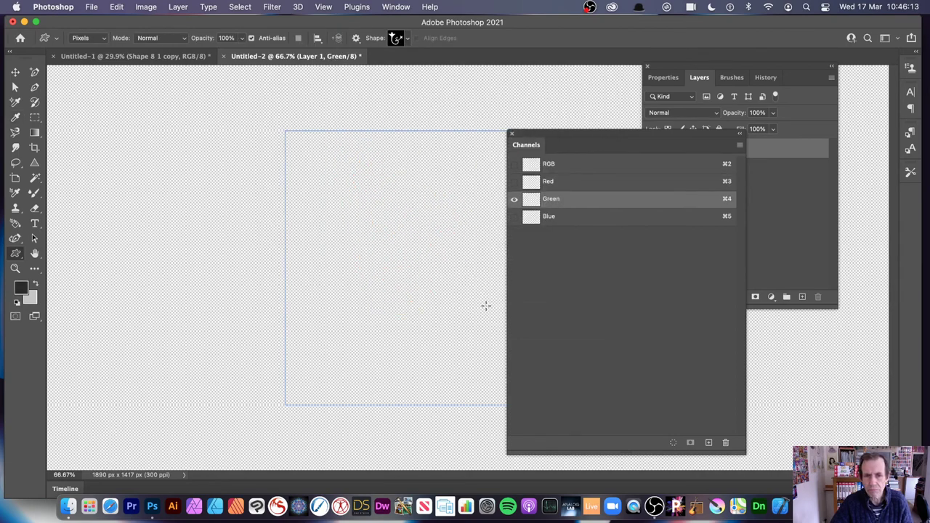
left_click(531, 165)
left_click_drag(273, 128, 431, 291)
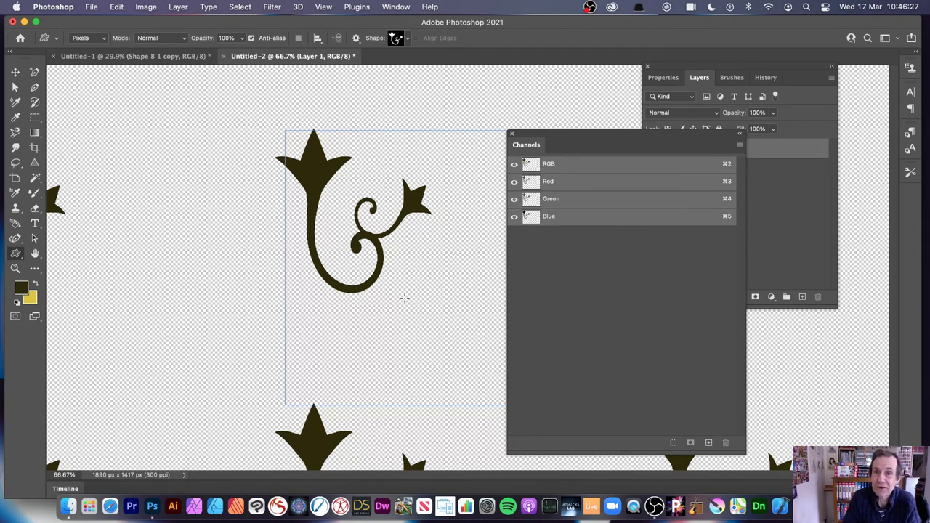
Step: Try to draw a second, smaller flower on the Red channel alone and make the Green channel active instead
left_click(524, 185)
left_click_drag(425, 102, 507, 211)
key("Escape")
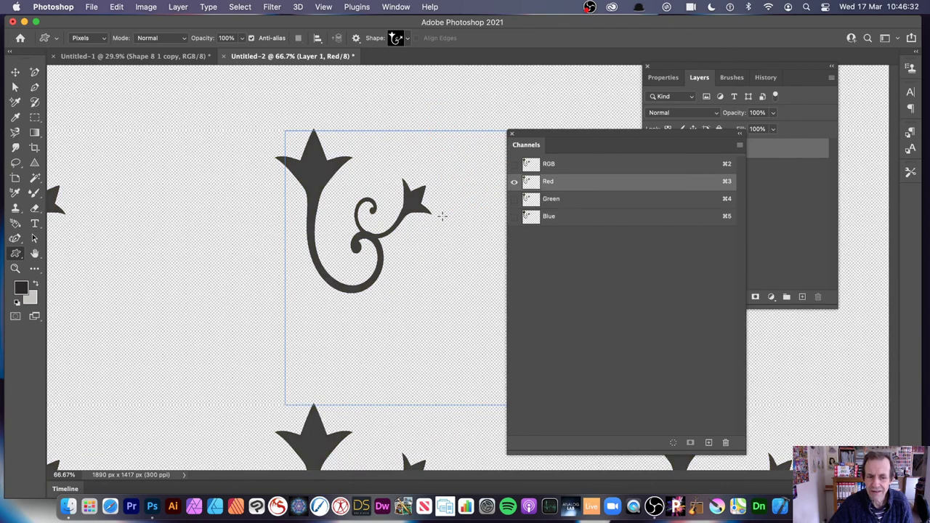
left_click(547, 202)
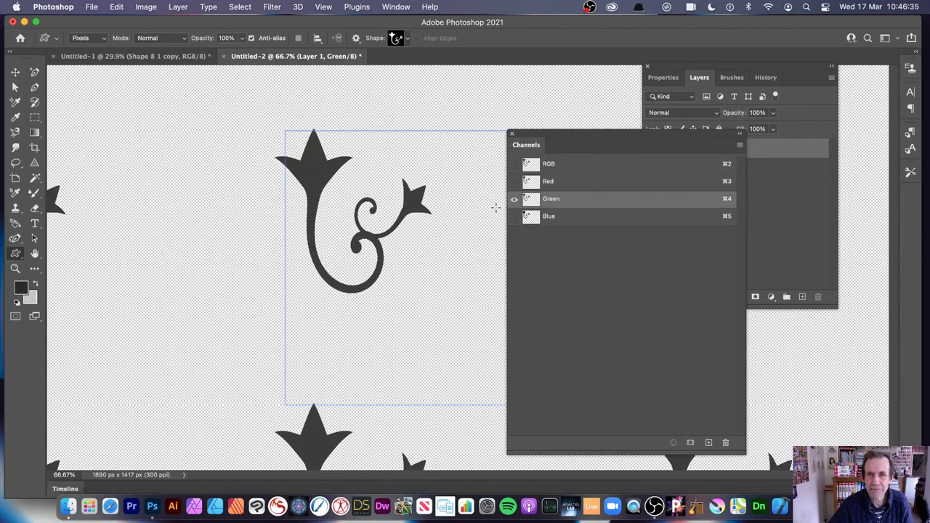